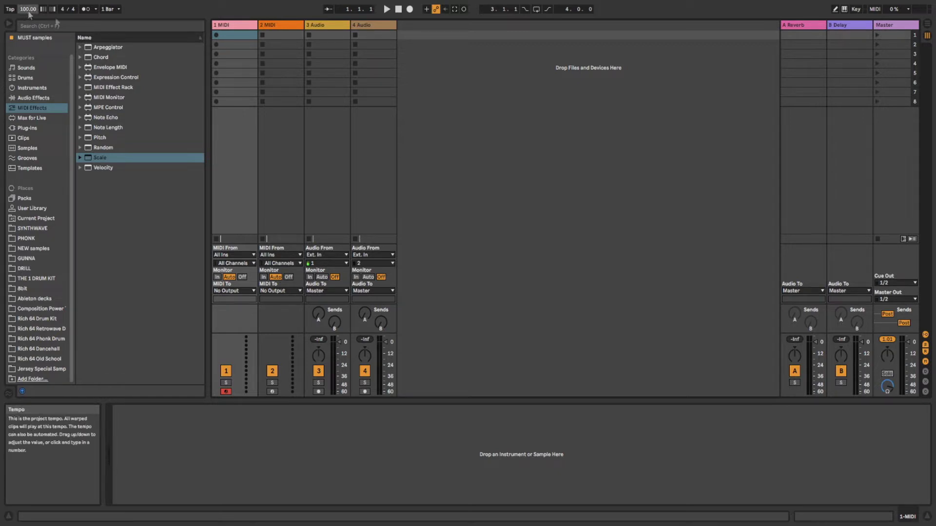
# - Load the Scale effect's Minor preset on the first MIDI track and set its base to D#
pyautogui.click(80, 157)
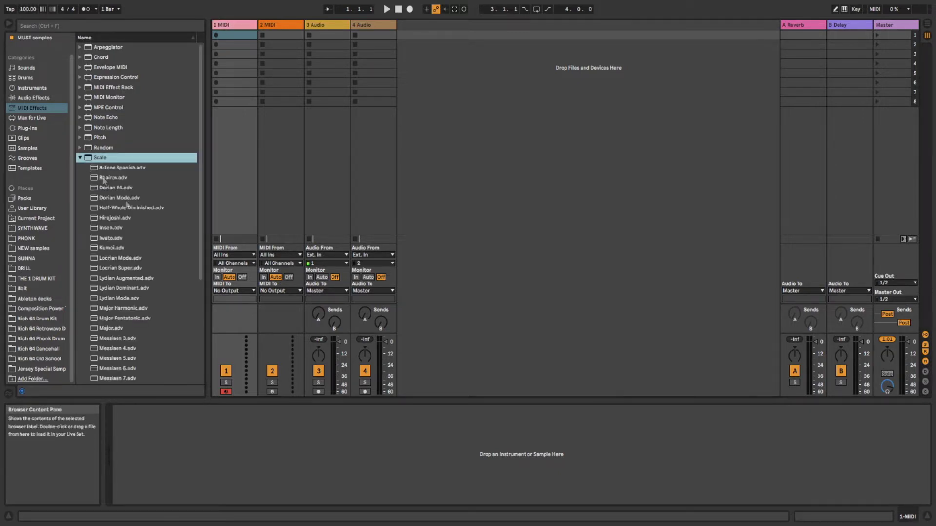
pyautogui.scroll(-5, 146, 273)
pyautogui.doubleClick(110, 300)
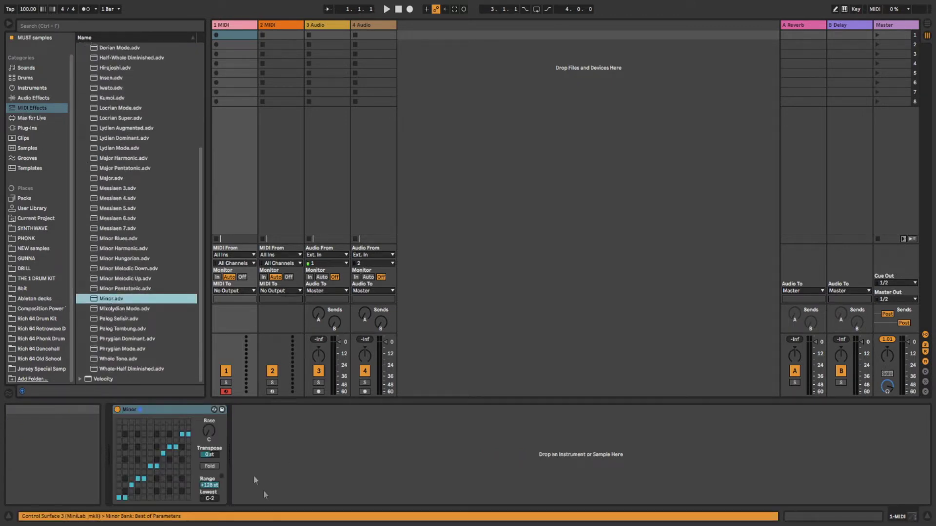
pyautogui.moveTo(210, 430); pyautogui.dragTo(209, 423)
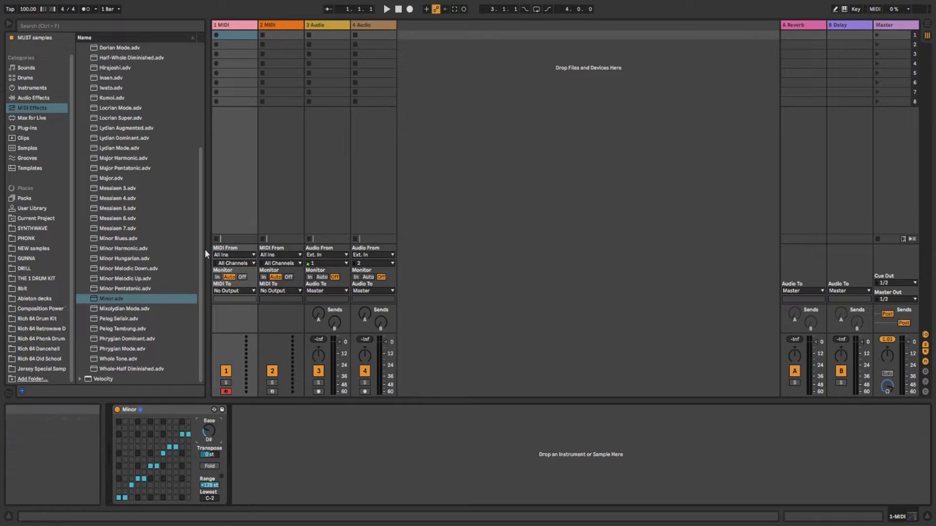
pyautogui.click(235, 26)
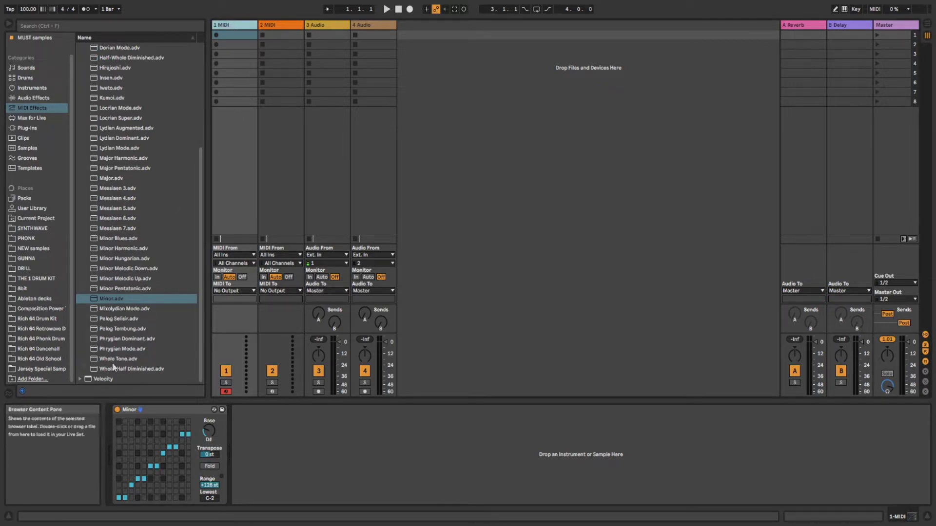
# - Add the Addictive Keys plug-in instrument to the first MIDI track, after the Minor scale device
pyautogui.click(30, 128)
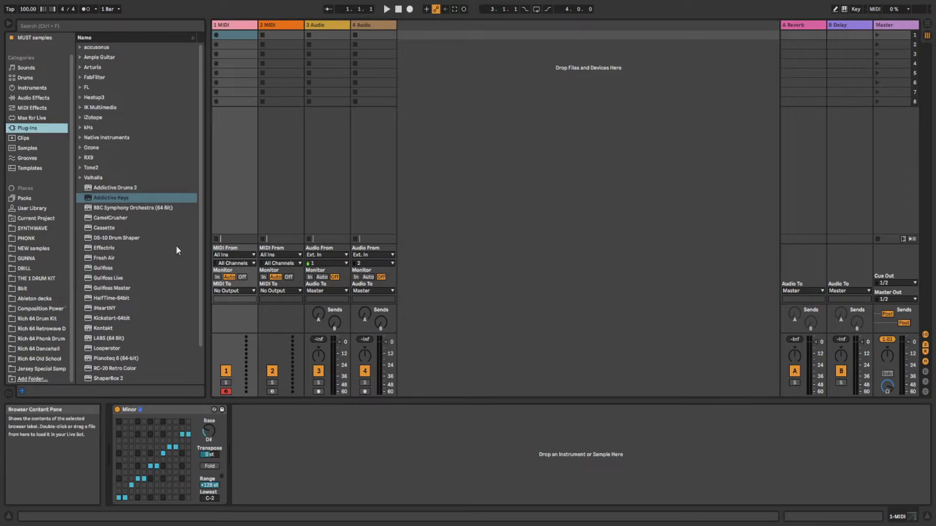
pyautogui.doubleClick(125, 199)
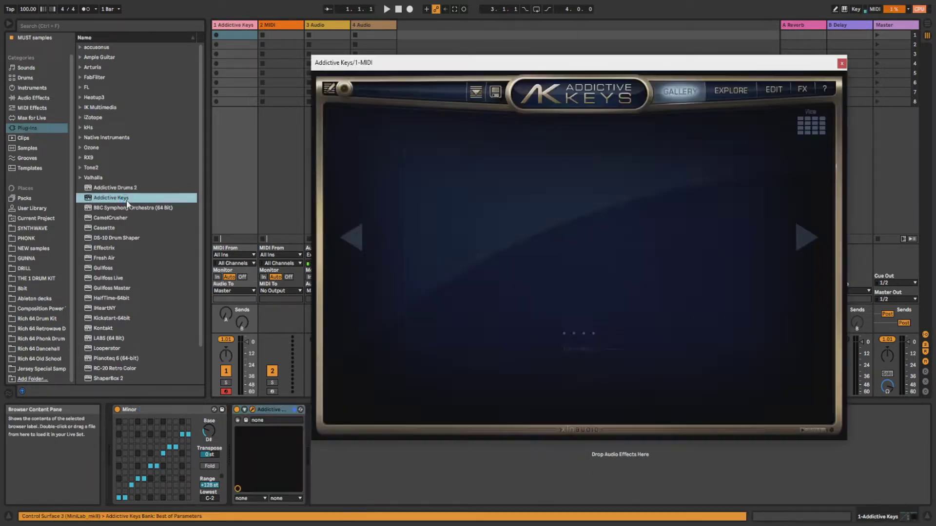
pyautogui.moveTo(582, 61); pyautogui.dragTo(484, 57)
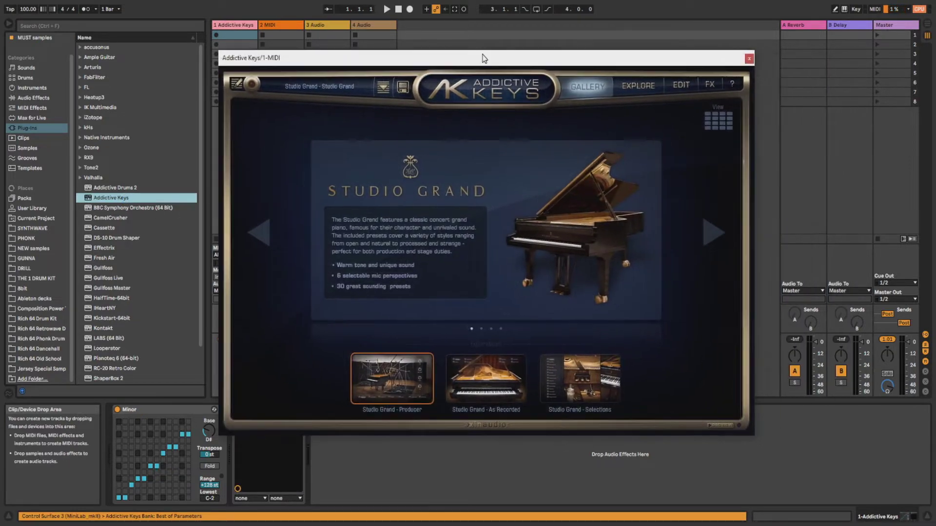
# - Browse the Addictive Keys instrument presets and choose the Electric Grand sound Chorus D
pyautogui.click(625, 88)
pyautogui.click(724, 256)
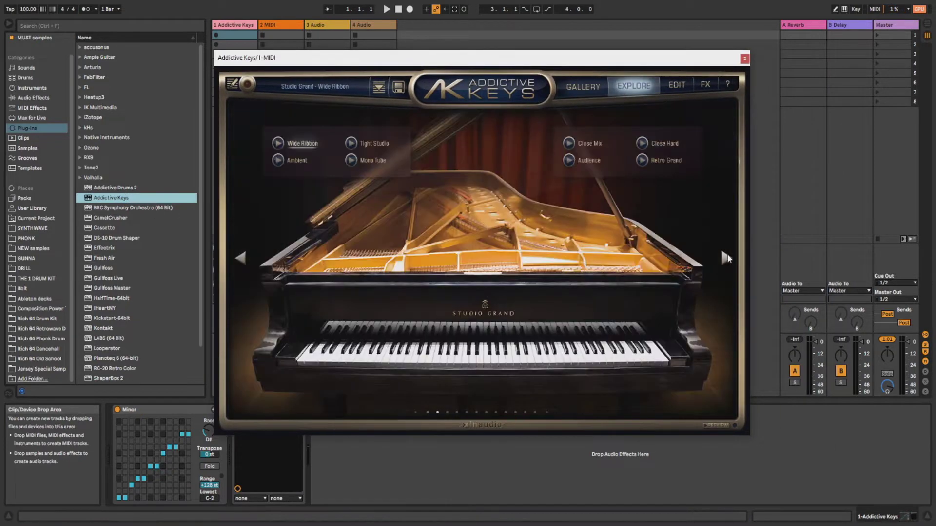
pyautogui.click(725, 257)
pyautogui.click(726, 259)
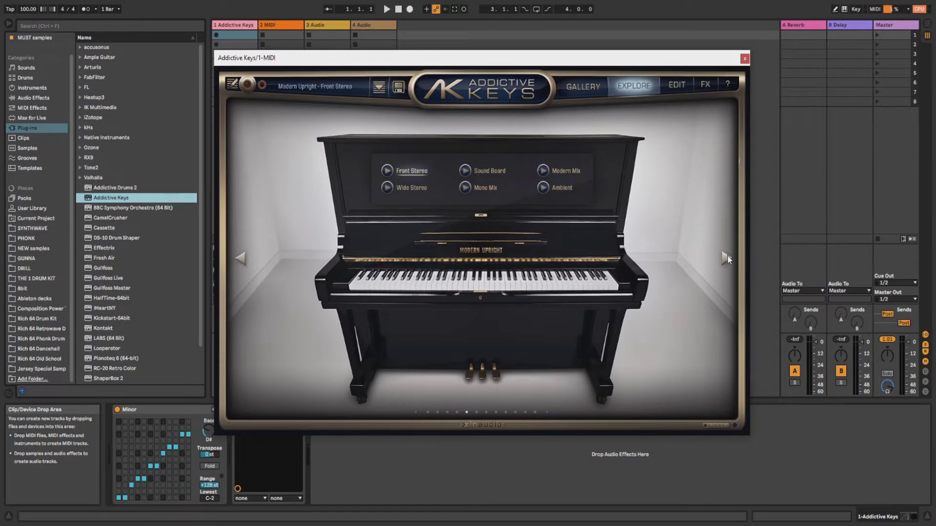
pyautogui.click(726, 257)
pyautogui.click(726, 258)
pyautogui.click(726, 257)
pyautogui.click(725, 258)
pyautogui.click(726, 258)
pyautogui.click(726, 258)
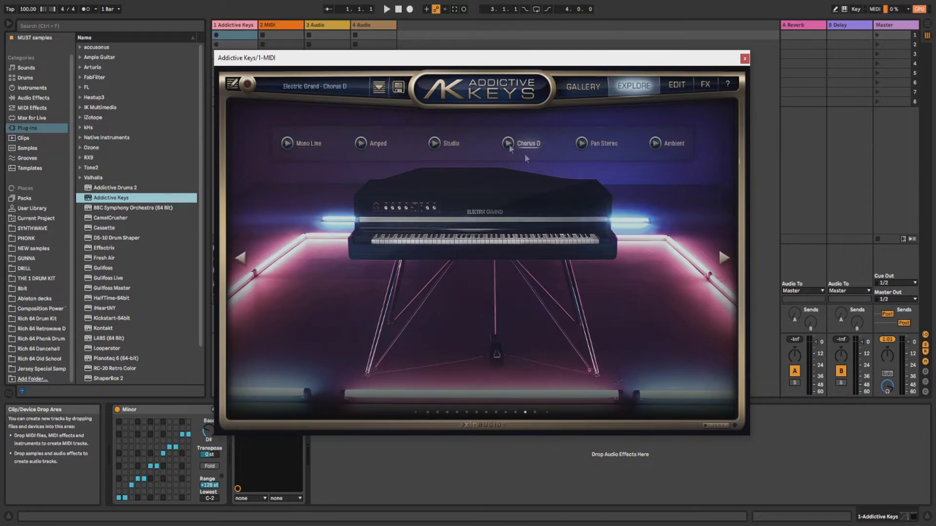
# - Turn on the metronome, close the instrument window and record a four-bar chord progression into the Addictive Keys track's first clip slot
pyautogui.moveTo(336, 60); pyautogui.dragTo(487, 42)
pyautogui.click(85, 8)
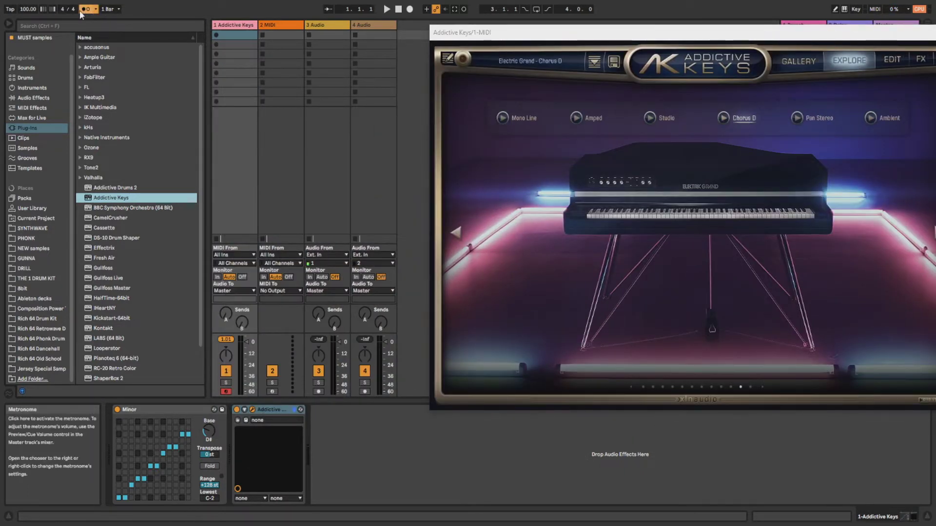
pyautogui.moveTo(620, 39); pyautogui.dragTo(332, 34)
pyautogui.click(671, 27)
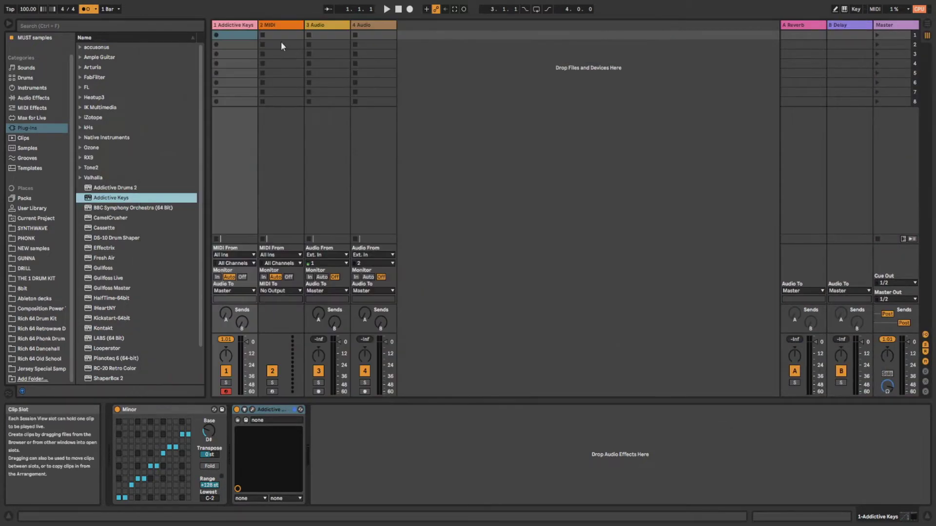
pyautogui.click(218, 36)
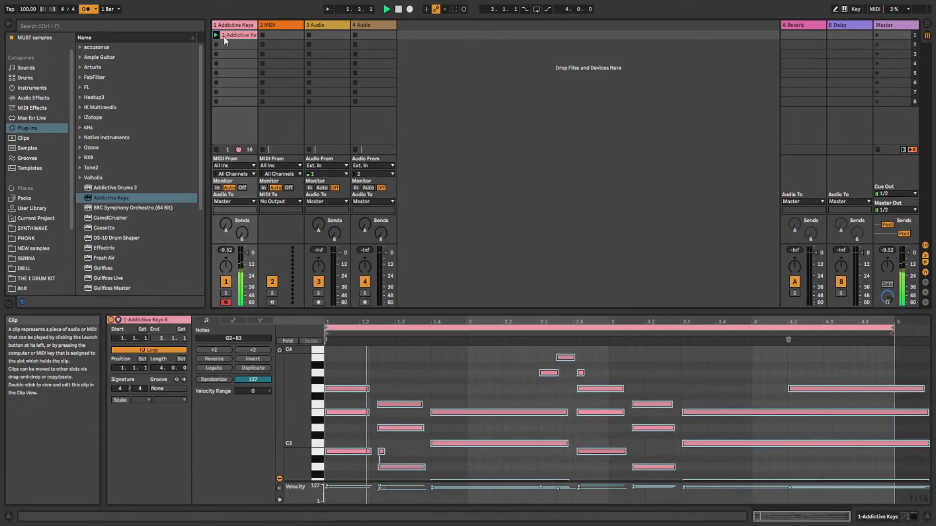
# - Enlarge the clip's note editor and shift the second group of chords, starting at 2.4.1, so that it begins on bar 3
pyautogui.moveTo(682, 314); pyautogui.dragTo(699, 231)
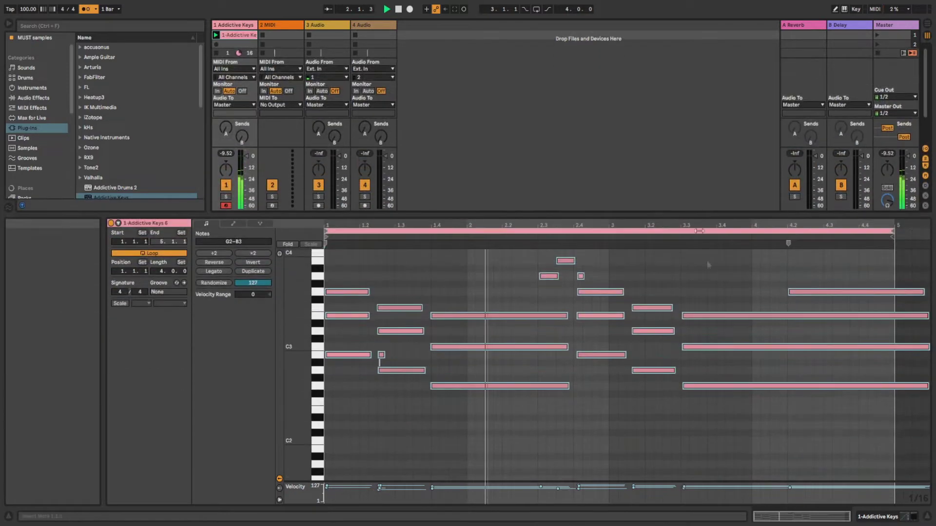
pyautogui.moveTo(866, 428); pyautogui.dragTo(615, 247)
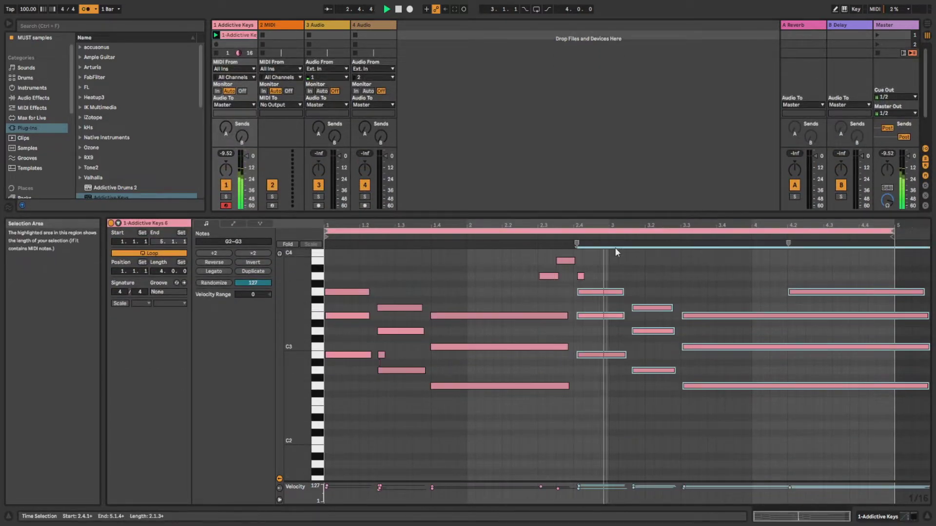
pyautogui.press('space')
pyautogui.press('Right')
pyautogui.press('Right')
pyautogui.press('Right')
pyautogui.press('Right')
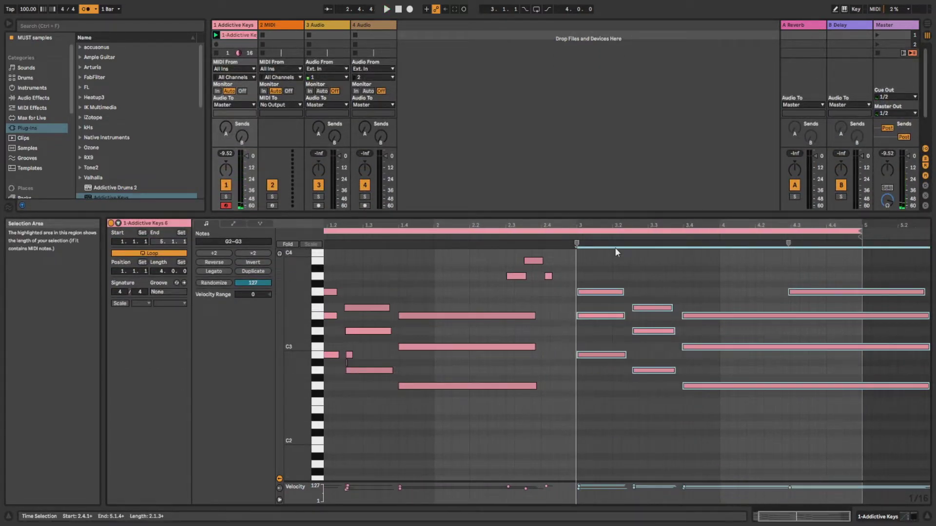
# - Shift the high A3 and B3 melody notes later to finish at bar 3, and delete the short A3 note following them
pyautogui.click(566, 276)
pyautogui.press('space')
pyautogui.moveTo(584, 287); pyautogui.dragTo(514, 247)
pyautogui.press('Right')
pyautogui.press('Right')
pyautogui.press('Right')
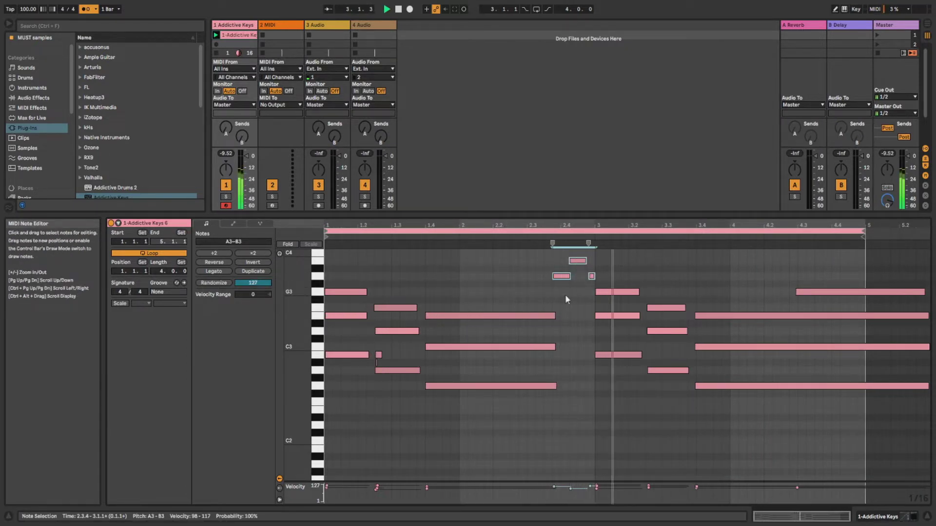
pyautogui.doubleClick(592, 276)
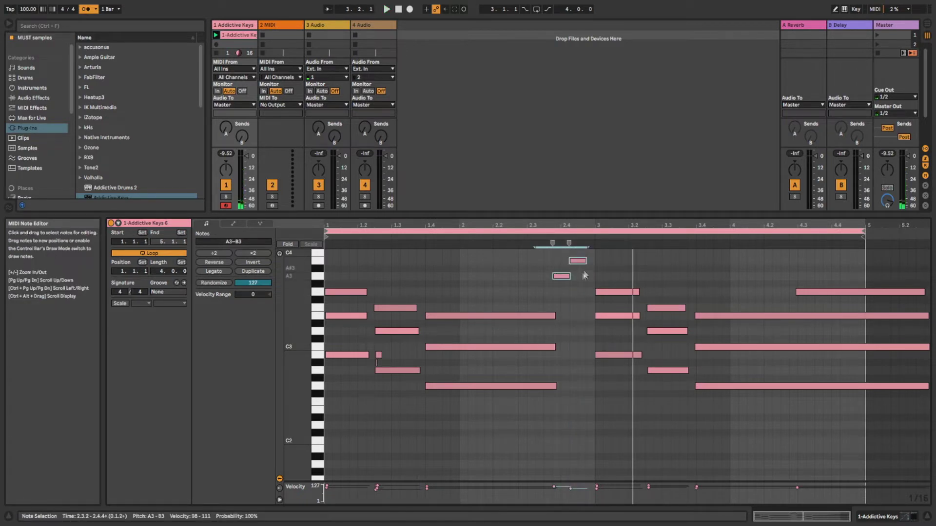
pyautogui.press('Right')
# - Delete the short stray note after the first chord and lengthen the first long chord until just before bar 3
pyautogui.moveTo(557, 425); pyautogui.dragTo(474, 294)
pyautogui.press('space')
pyautogui.moveTo(396, 350); pyautogui.dragTo(374, 363)
pyautogui.press('Delete')
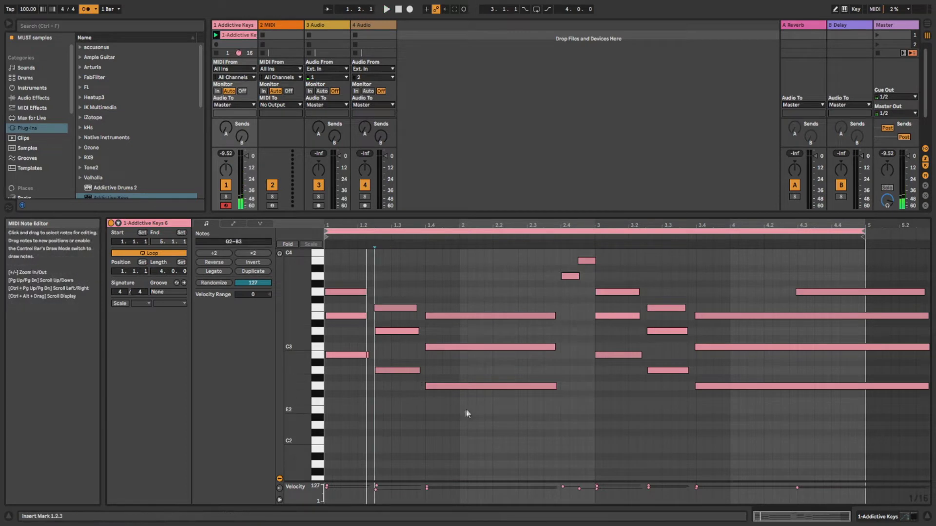
pyautogui.press('space')
pyautogui.moveTo(536, 390); pyautogui.dragTo(589, 316)
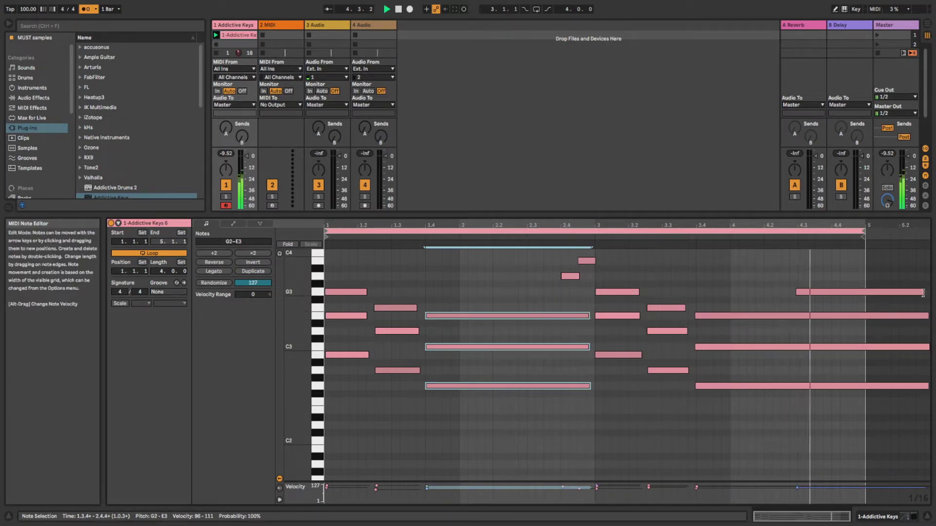
# - Move the last high note to A3 at 4.4.1 and shorten it to end with bar 4
pyautogui.moveTo(803, 292); pyautogui.dragTo(839, 277)
pyautogui.moveTo(928, 276); pyautogui.dragTo(930, 277)
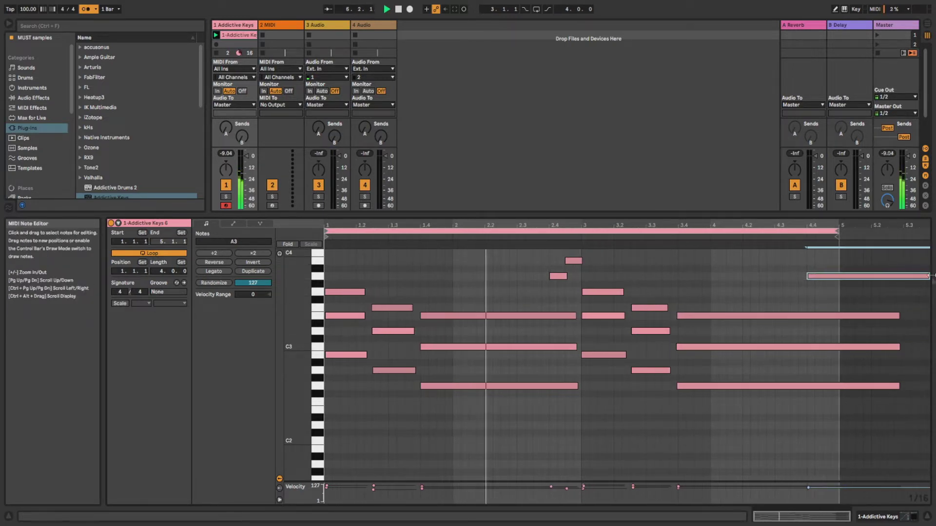
pyautogui.moveTo(929, 278); pyautogui.dragTo(839, 277)
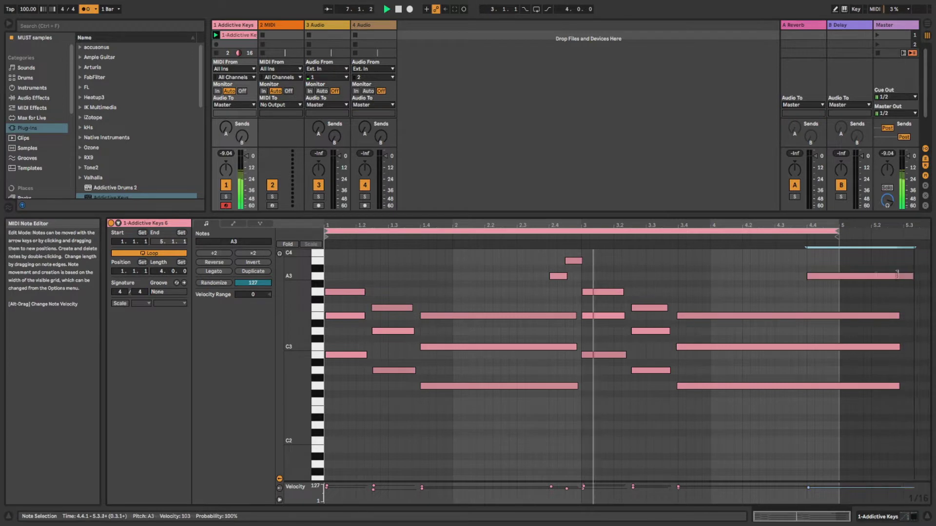
# - Shorten the E3, C3 and G2 notes of the final long chord to end at the close of bar 4
pyautogui.moveTo(898, 316); pyautogui.dragTo(836, 317)
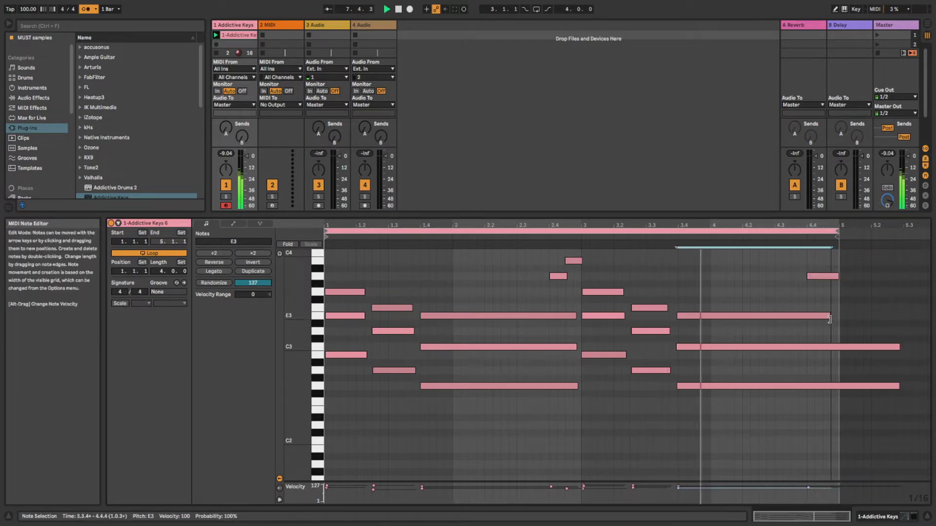
pyautogui.moveTo(900, 347); pyautogui.dragTo(839, 347)
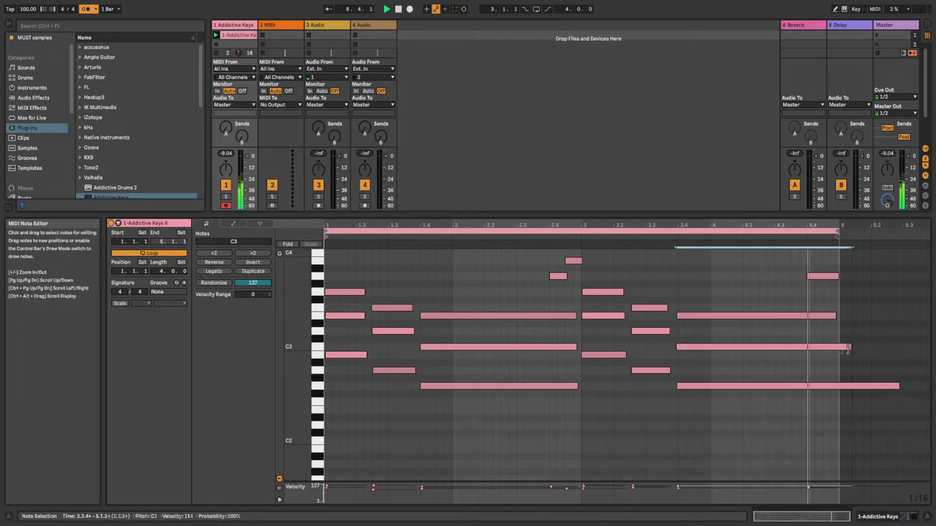
pyautogui.moveTo(899, 386); pyautogui.dragTo(838, 386)
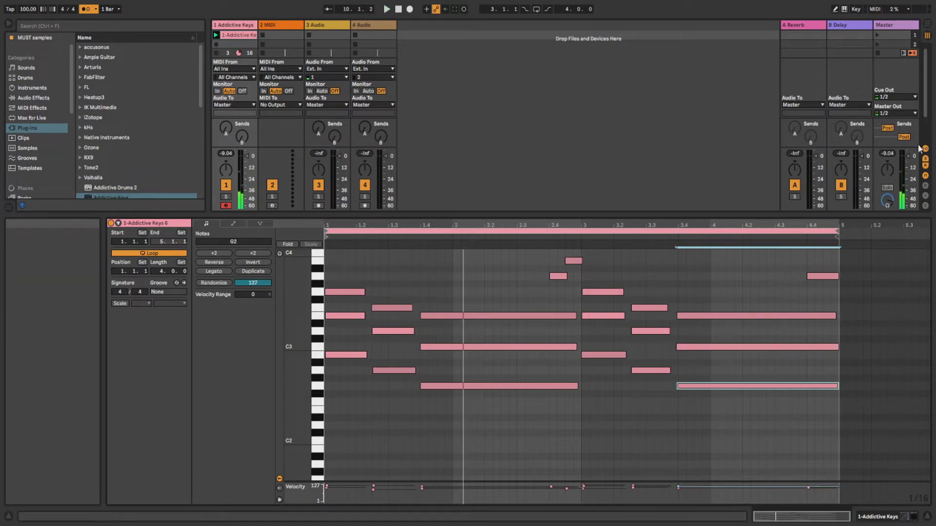
# - Hide the mixer's input/output routing and add the RC-20 Retro Color plug-in to the Addictive Keys track
pyautogui.hotkey('ctrl', 'alt', 'i')
pyautogui.click(248, 27)
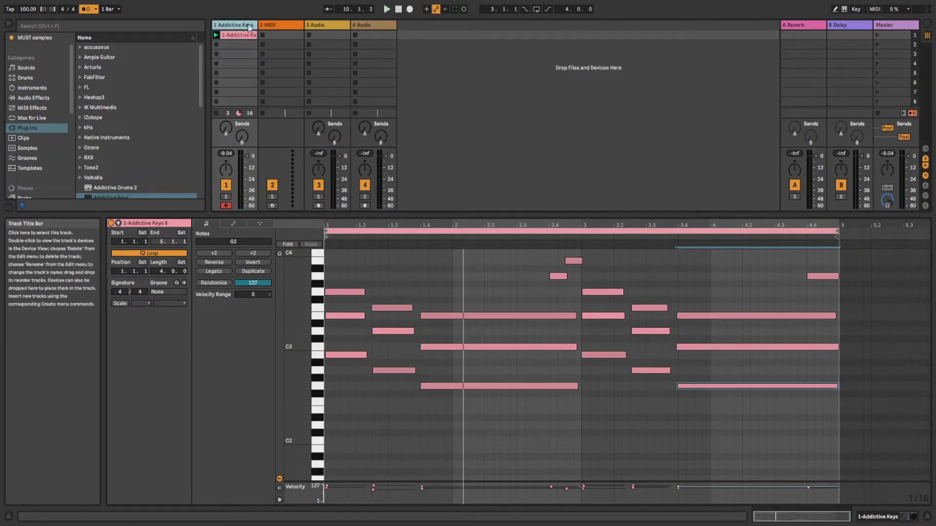
pyautogui.moveTo(104, 214); pyautogui.dragTo(107, 283)
pyautogui.scroll(-5, 27, 221)
pyautogui.scroll(3, 30, 190)
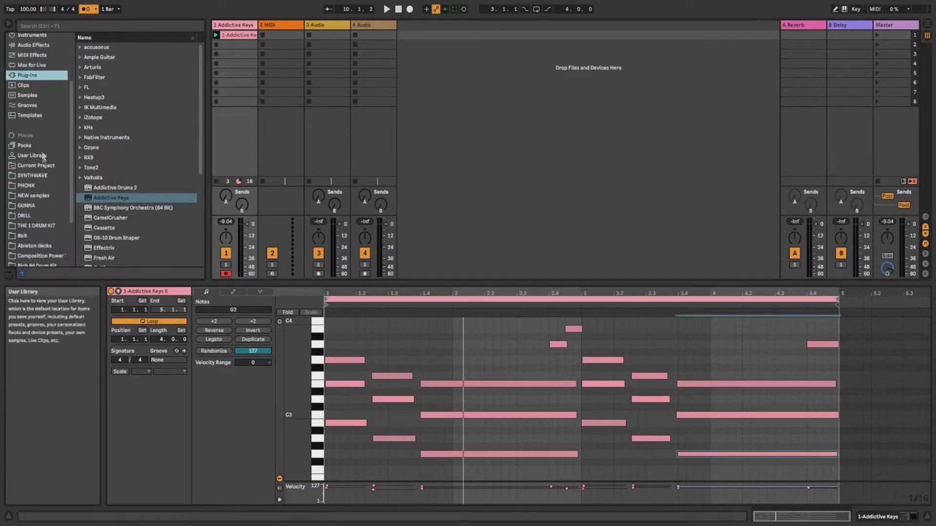
pyautogui.scroll(-10, 122, 226)
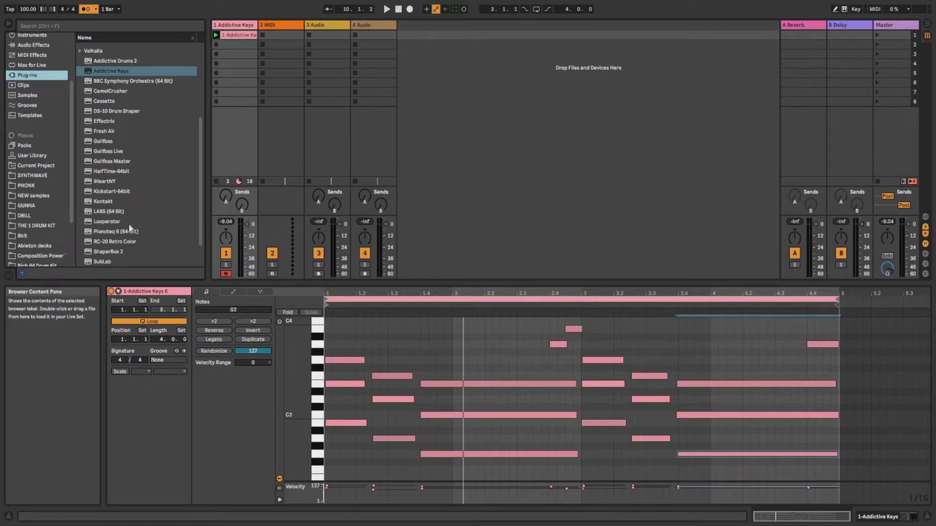
pyautogui.click(120, 213)
pyautogui.doubleClick(119, 212)
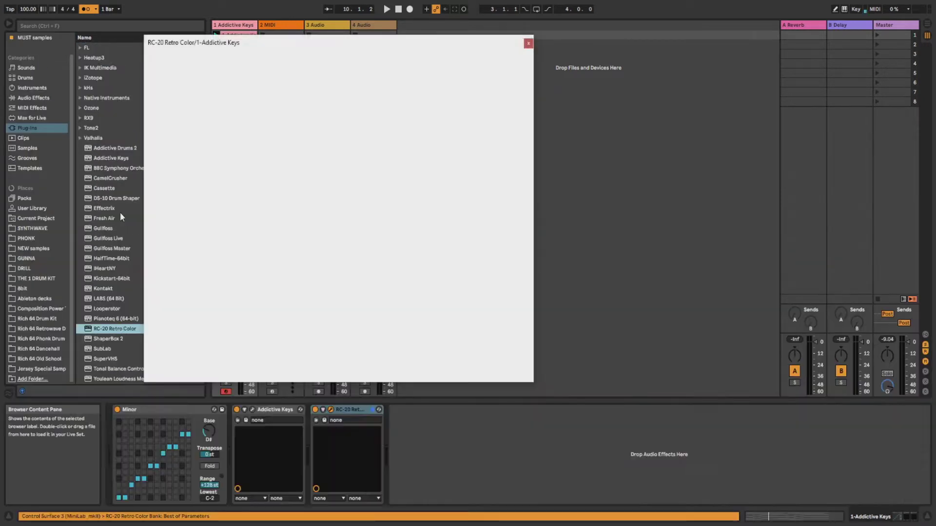
# - While the clip plays, lower RC-20's noise amount and switch its noise type to DC
pyautogui.press('space')
pyautogui.moveTo(183, 276); pyautogui.dragTo(183, 317)
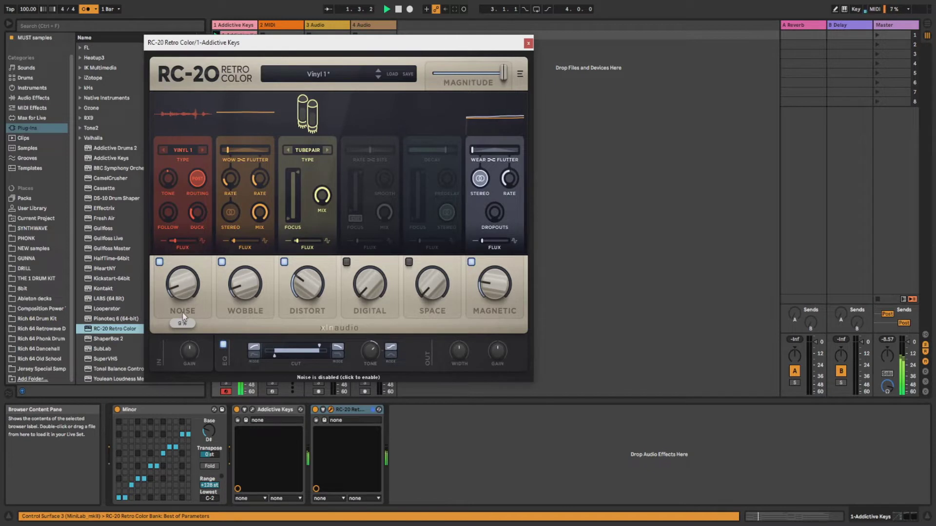
pyautogui.click(204, 150)
pyautogui.moveTo(194, 290); pyautogui.dragTo(192, 264)
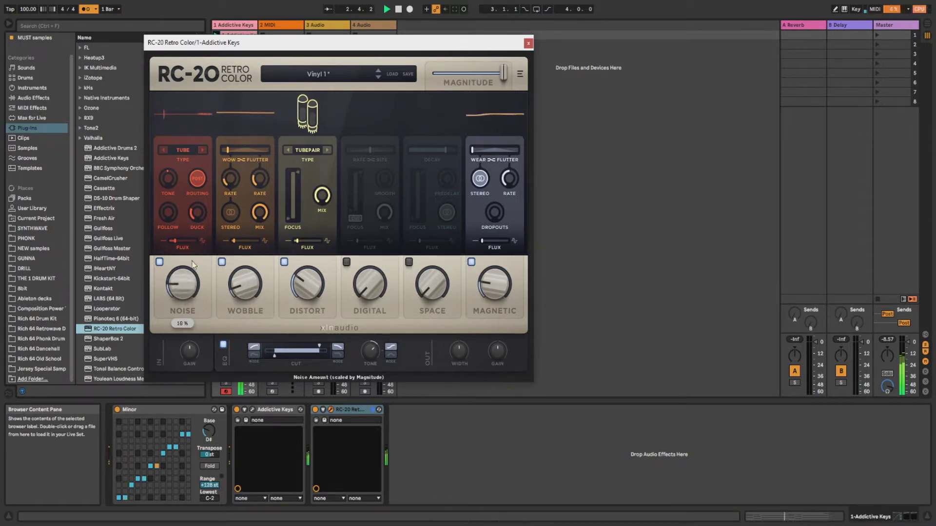
pyautogui.click(203, 150)
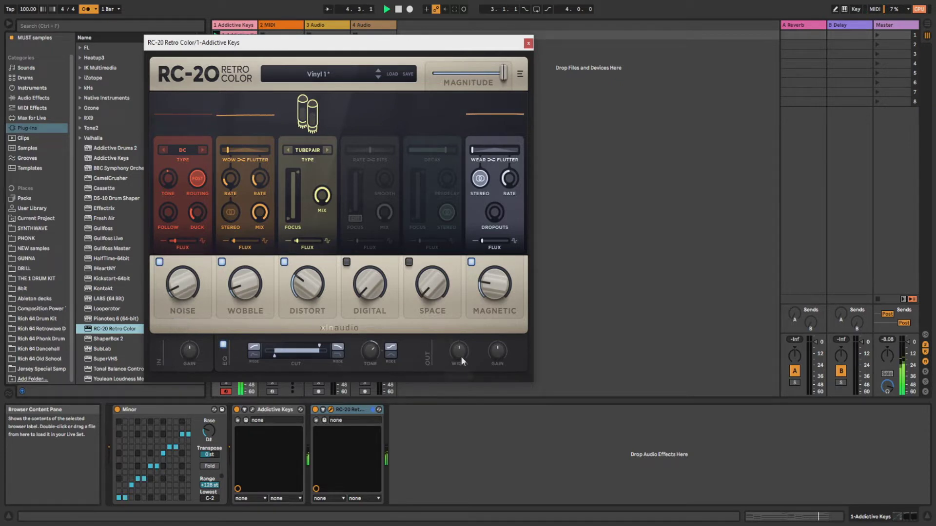
# - Enable RC-20's Space module, raise the Magnetic amount and close the plug-in window
pyautogui.click(409, 262)
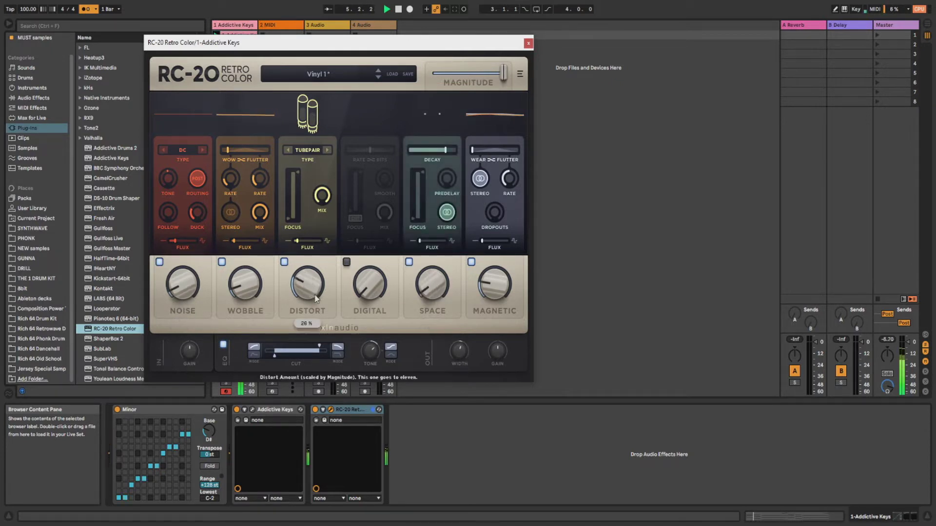
pyautogui.moveTo(509, 295); pyautogui.dragTo(505, 268)
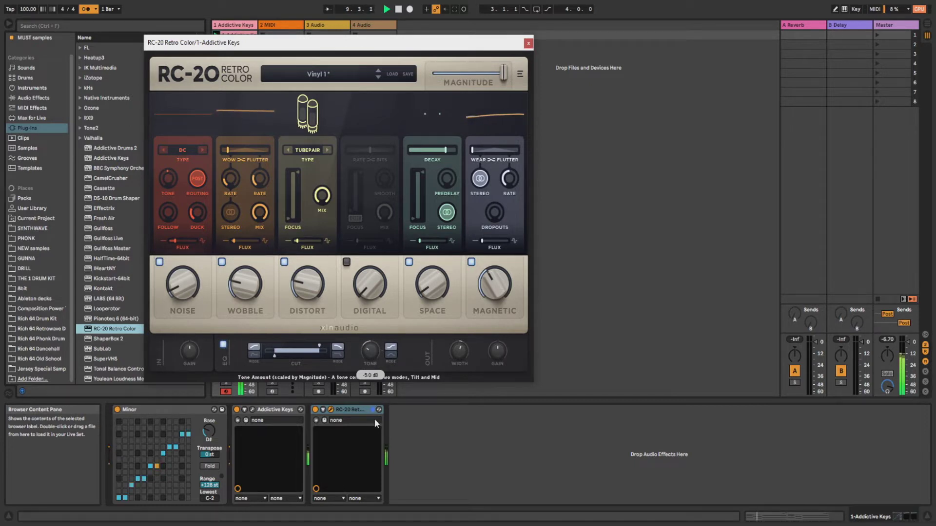
pyautogui.click(528, 44)
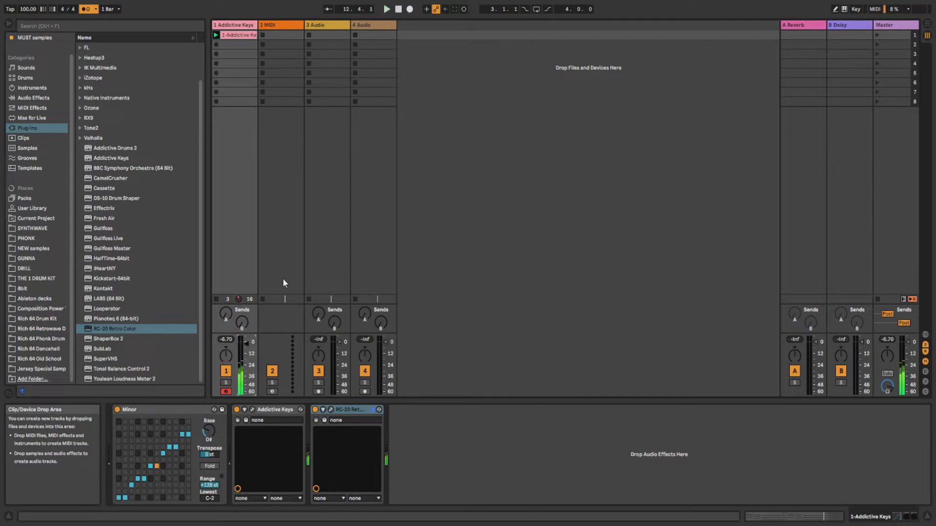
# - Insert a MIDI track after Addictive Keys and copy the Minor scale device onto the new track
pyautogui.rightClick(244, 23)
pyautogui.click(273, 105)
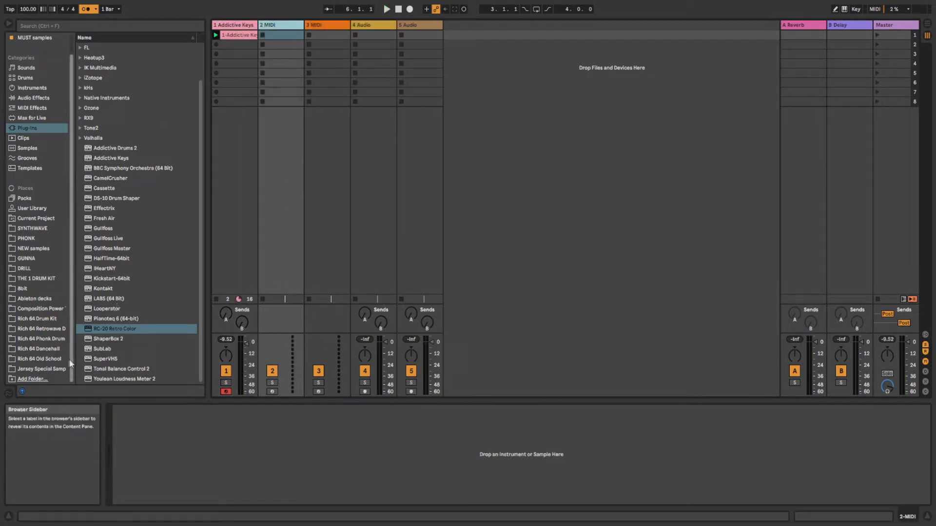
pyautogui.click(239, 25)
pyautogui.moveTo(188, 411); pyautogui.dragTo(296, 451)
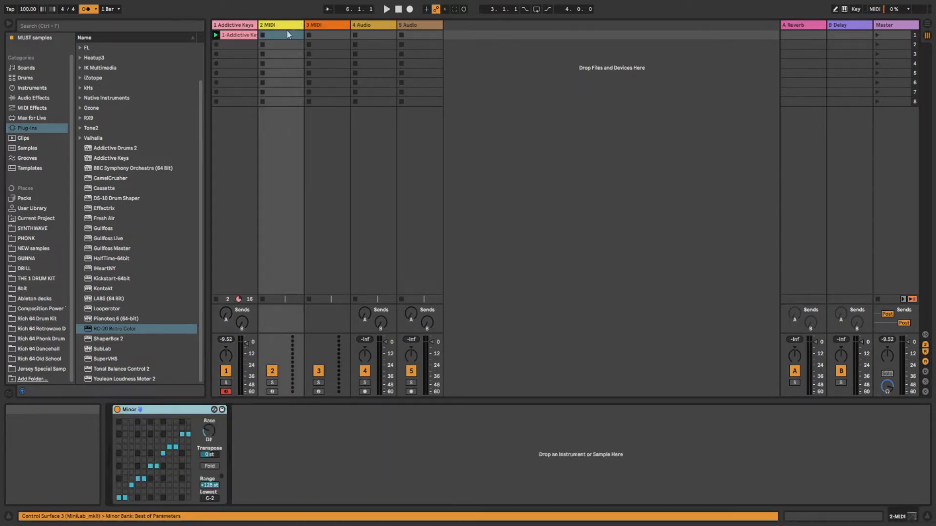
pyautogui.doubleClick(251, 37)
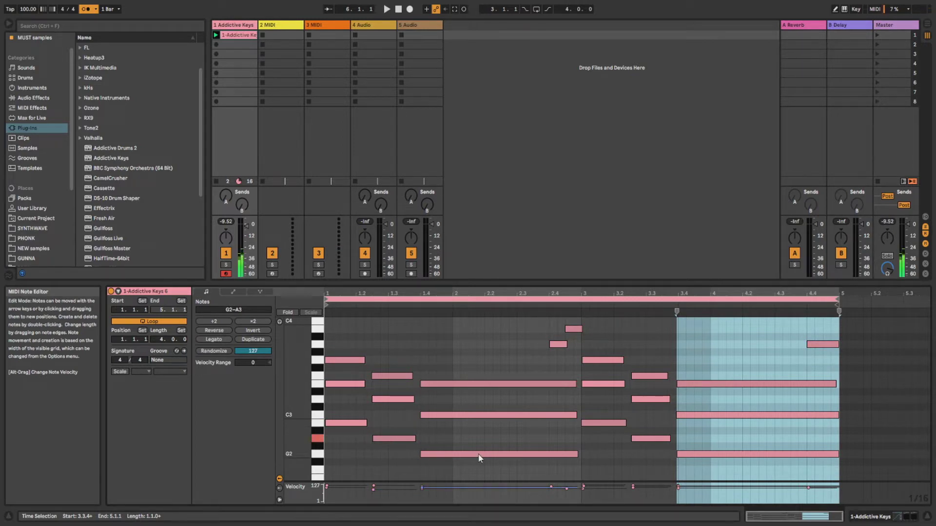
pyautogui.click(287, 28)
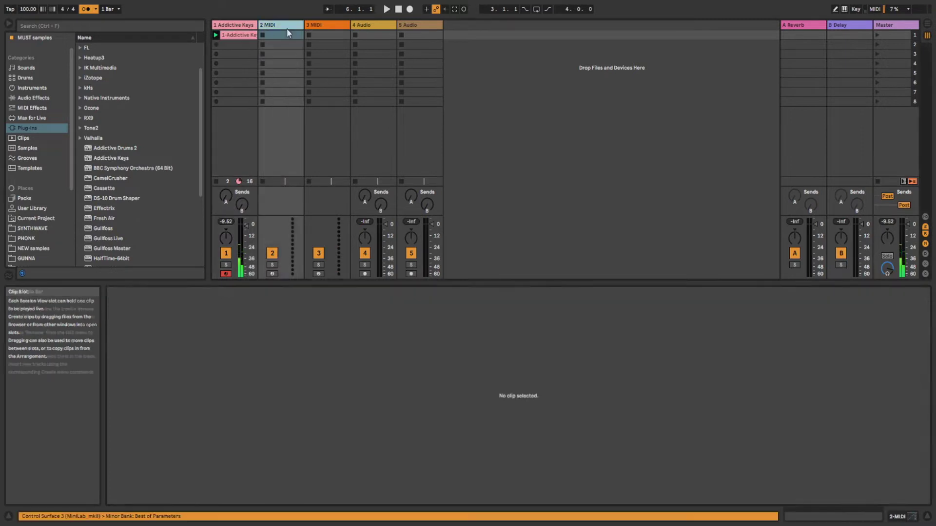
# - Audition the samples in the 808 folder of the Rich 64 Old School kit
pyautogui.click(52, 325)
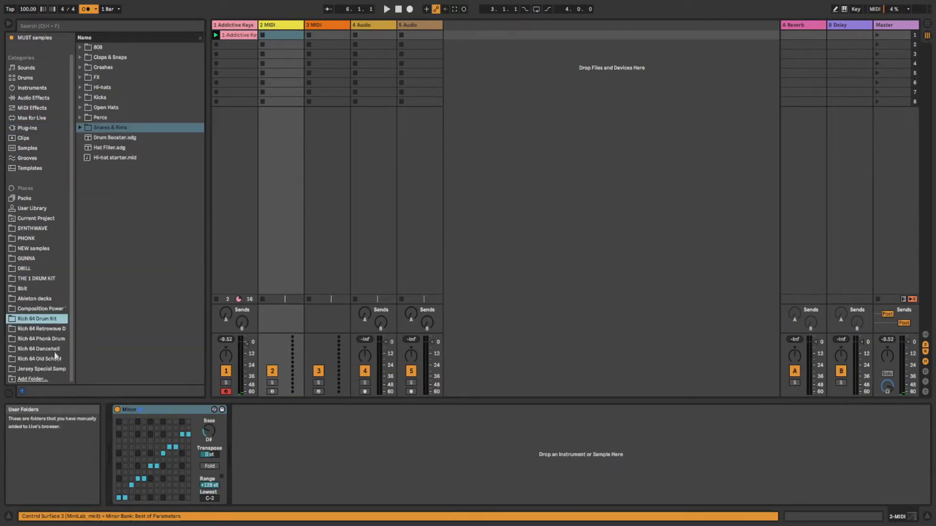
pyautogui.click(56, 359)
pyautogui.click(86, 100)
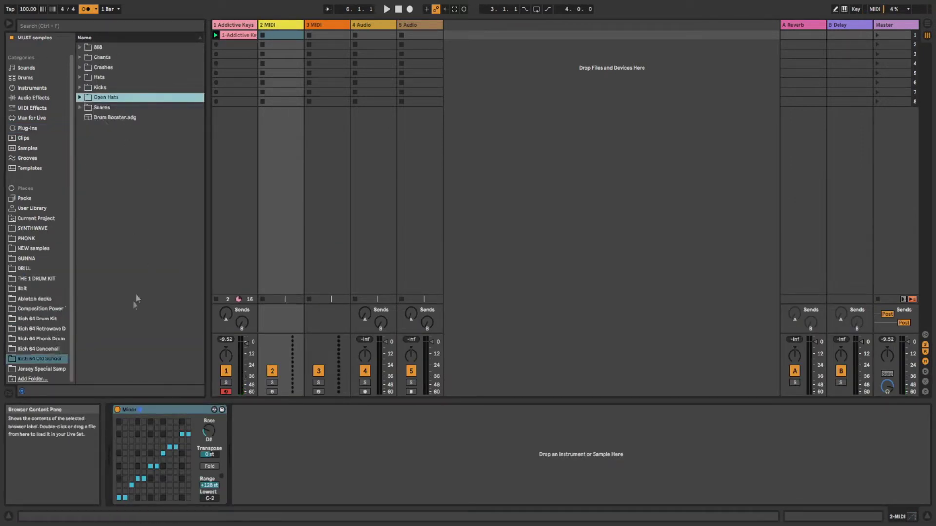
pyautogui.click(80, 47)
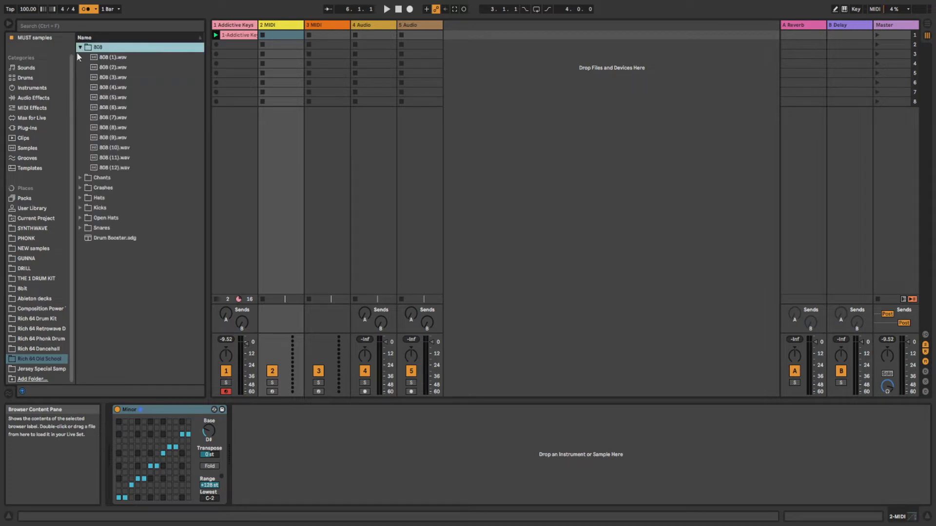
pyautogui.click(117, 67)
pyautogui.click(118, 58)
pyautogui.click(121, 97)
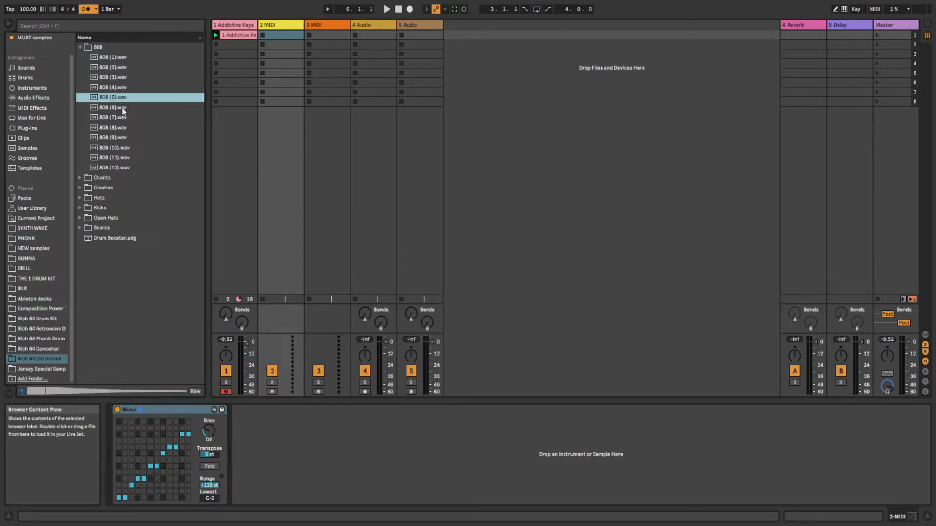
pyautogui.click(121, 109)
pyautogui.click(121, 119)
pyautogui.click(122, 128)
pyautogui.click(124, 138)
pyautogui.click(125, 148)
pyautogui.click(125, 158)
pyautogui.click(126, 169)
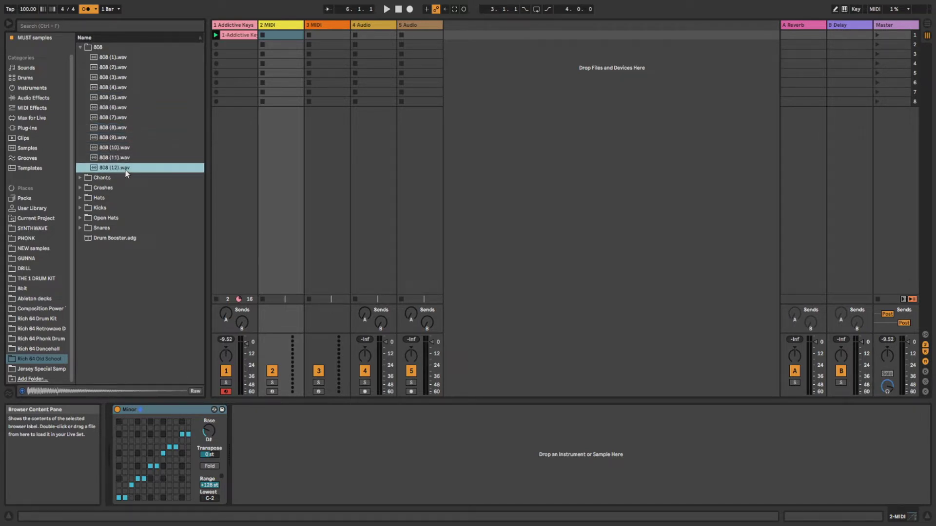
# - Load 808 (3).wav onto the new MIDI track, followed by a Tuner, and arm the track for recording
pyautogui.click(119, 77)
pyautogui.doubleClick(122, 80)
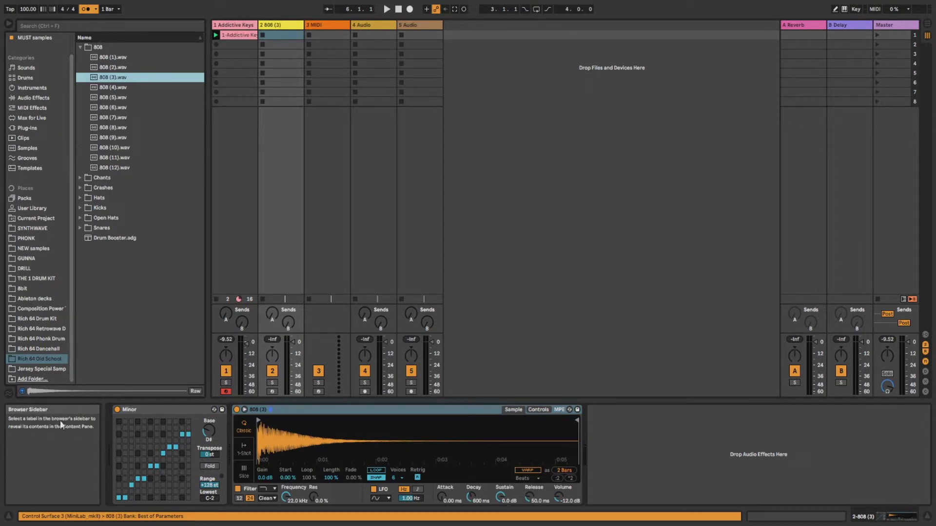
pyautogui.click(35, 99)
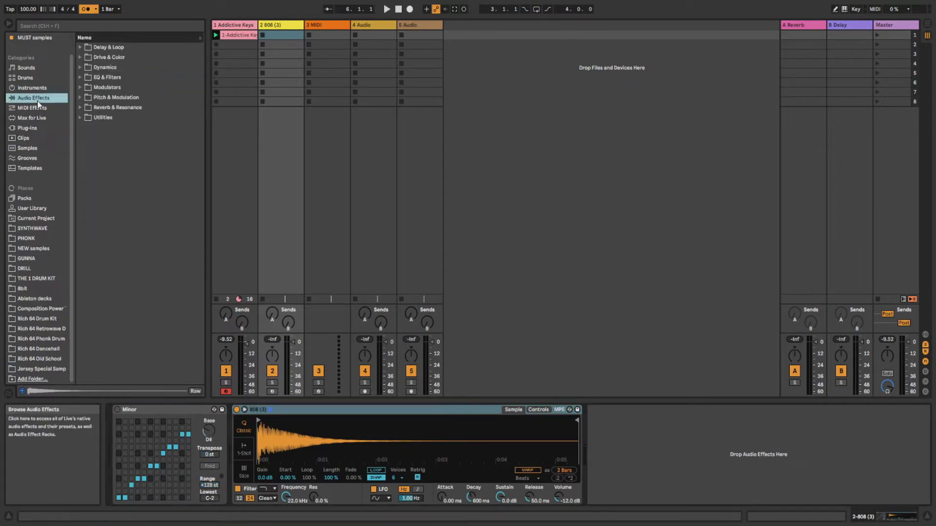
pyautogui.click(80, 117)
pyautogui.doubleClick(101, 159)
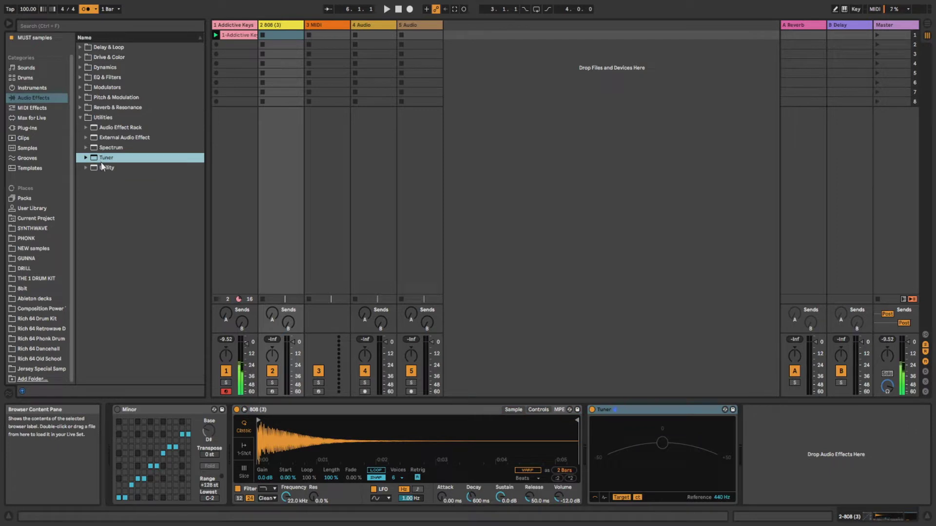
pyautogui.click(271, 392)
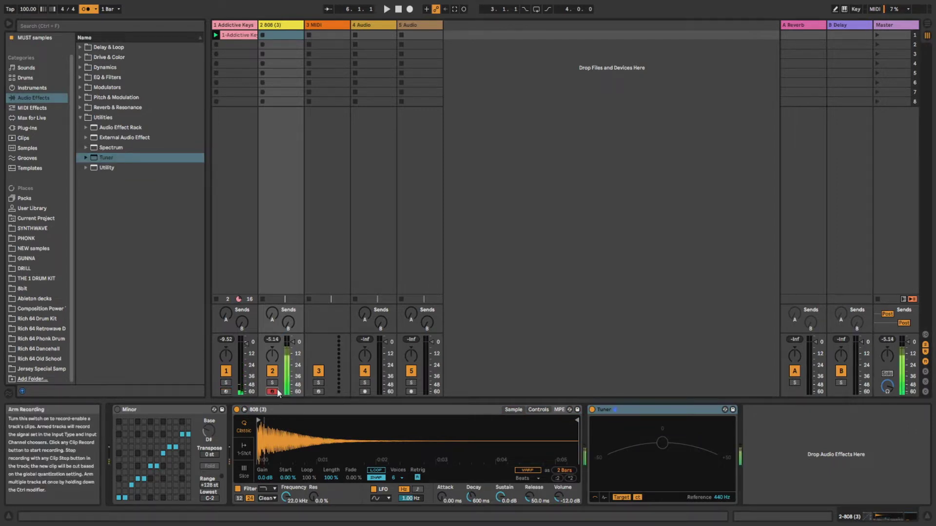
# - Turn off the 808 sampler's filter and LFO, and tune it with transpose -4 st and detune +33 ct
pyautogui.click(538, 410)
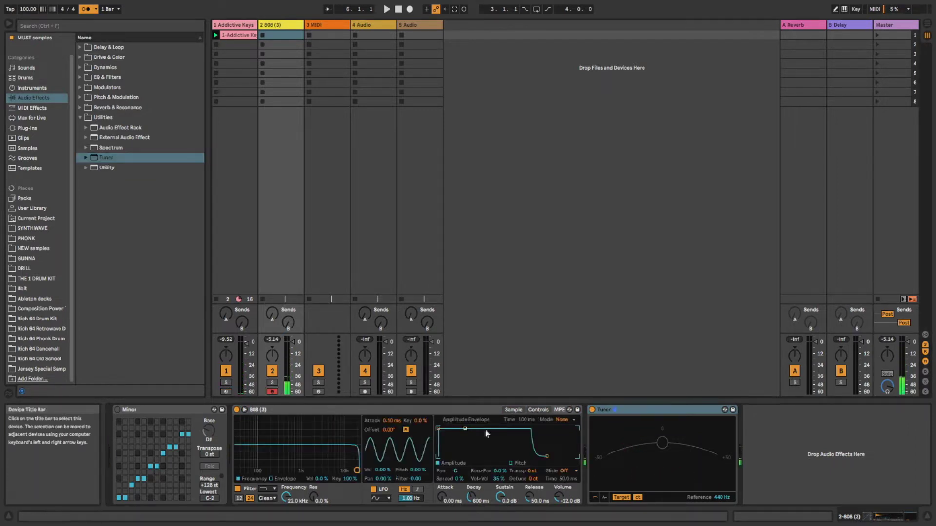
pyautogui.click(250, 489)
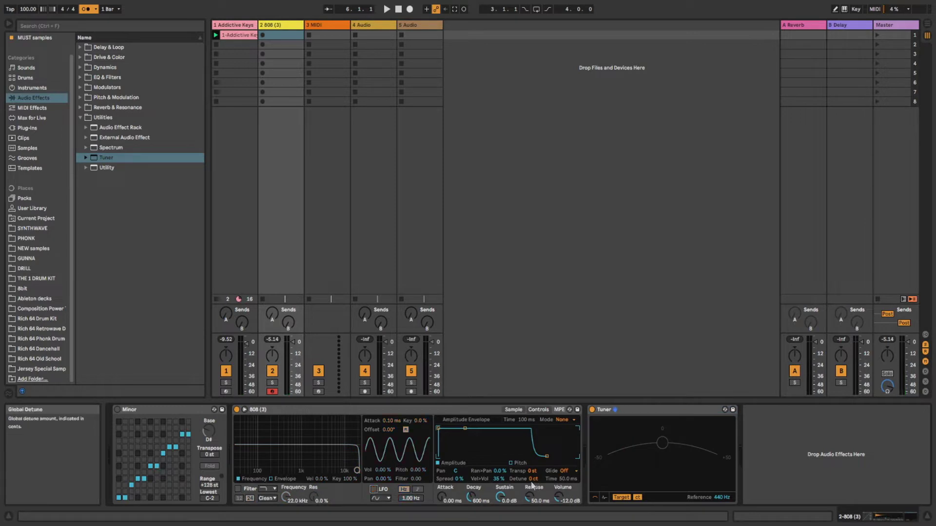
pyautogui.moveTo(533, 479); pyautogui.dragTo(533, 476)
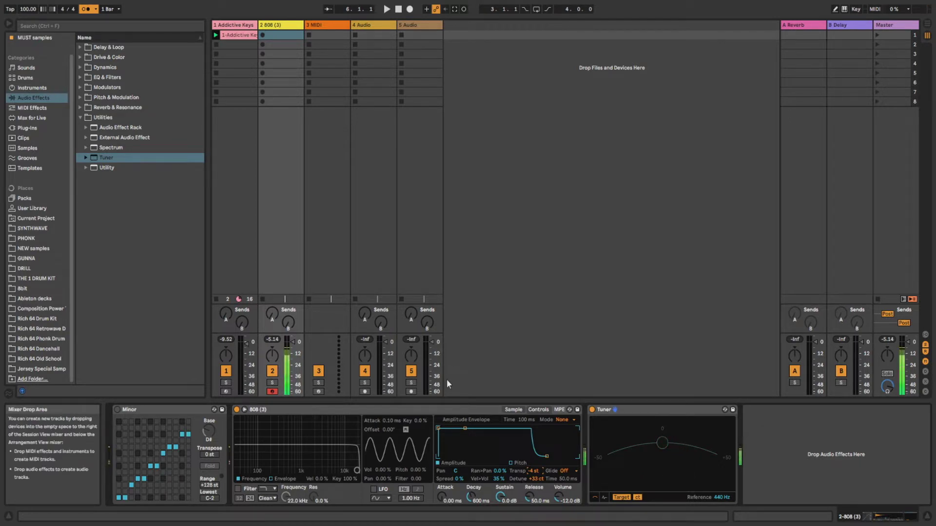
pyautogui.click(520, 411)
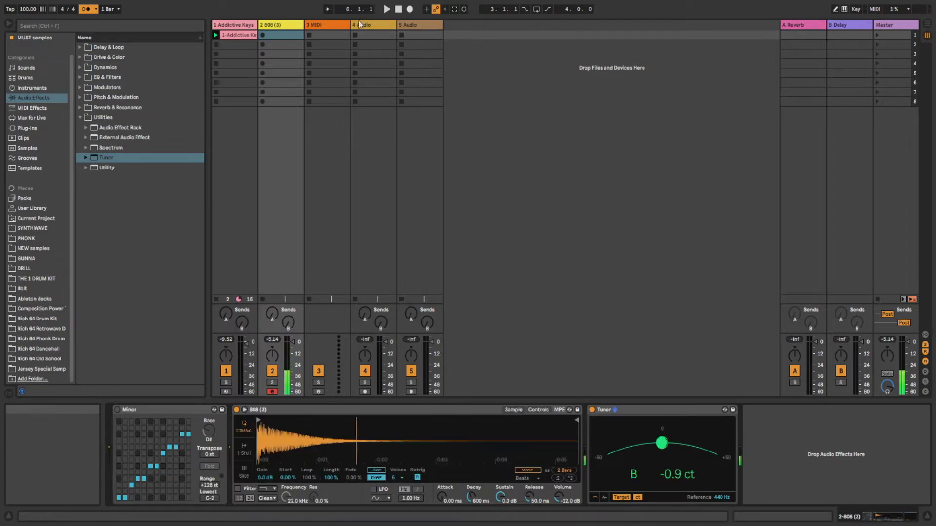
# - Re-enable the 808 track's Minor device and record a four-bar B2, A2, G2 bass line, played twice, into its first clip slot
pyautogui.click(114, 411)
pyautogui.click(117, 410)
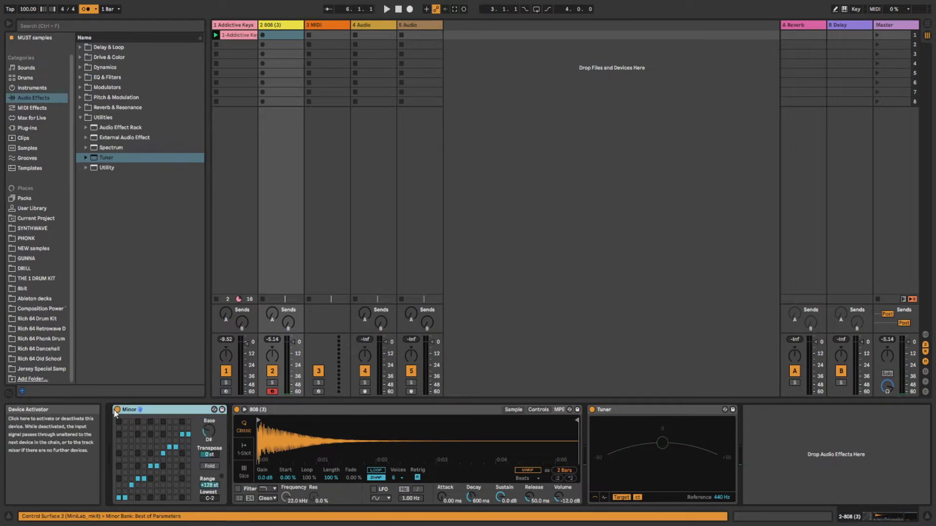
pyautogui.click(232, 35)
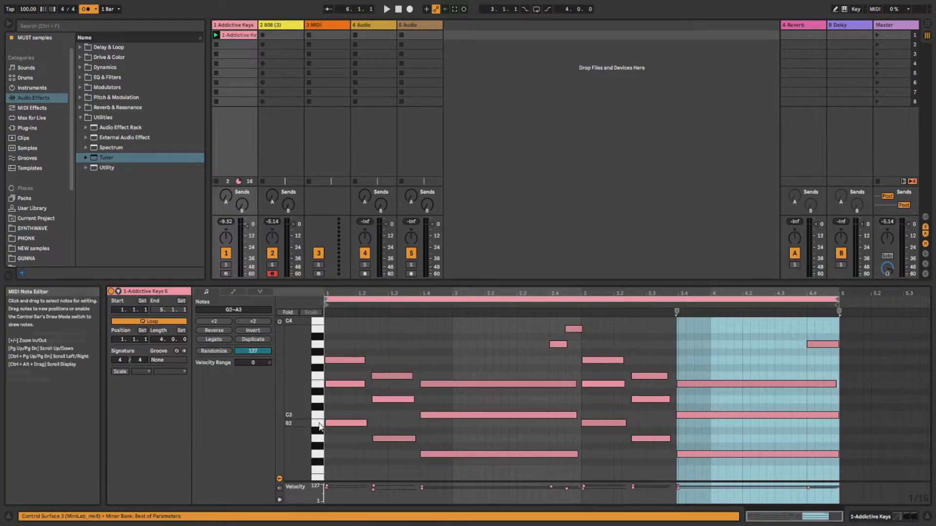
pyautogui.click(263, 36)
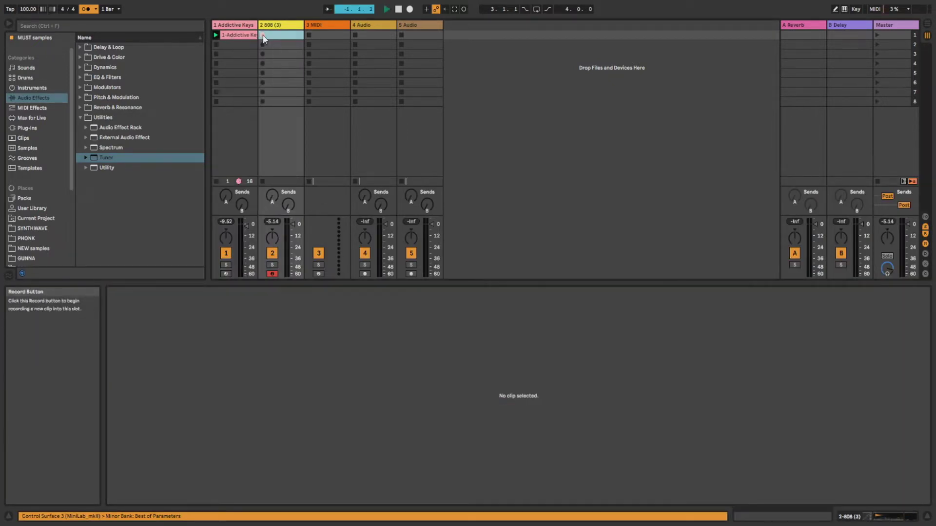
pyautogui.click(228, 37)
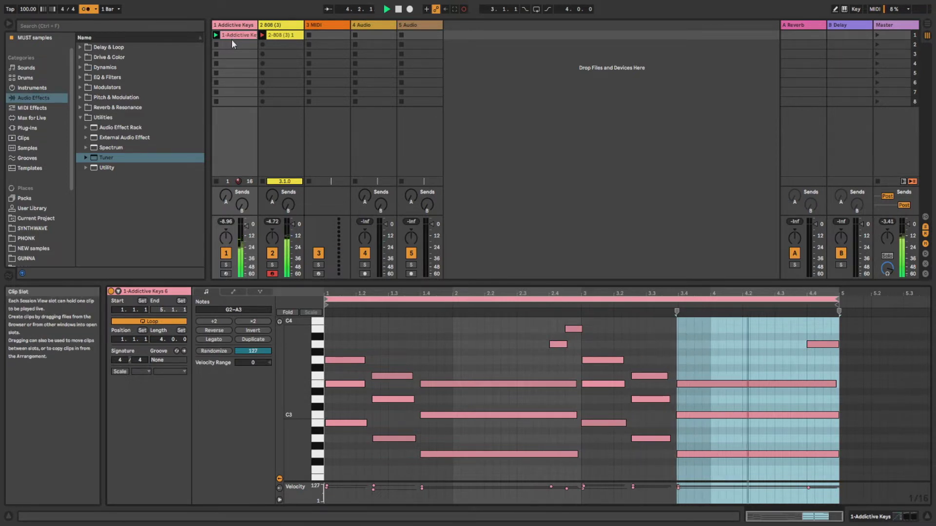
pyautogui.click(263, 35)
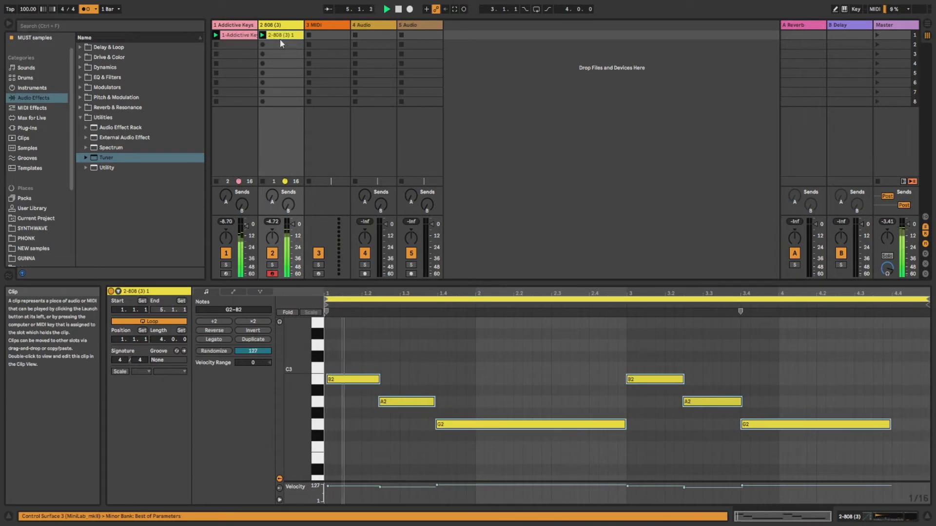
# - Stop playback and quantize all notes in the 808 clip
pyautogui.click(403, 336)
pyautogui.press('space')
pyautogui.hotkey('ctrl', 'a')
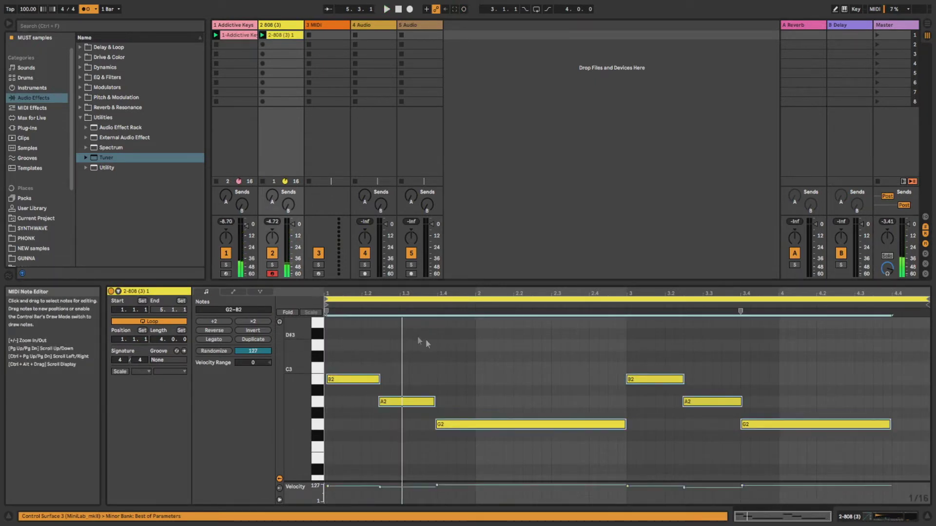
pyautogui.hotkey('ctrl', 'u')
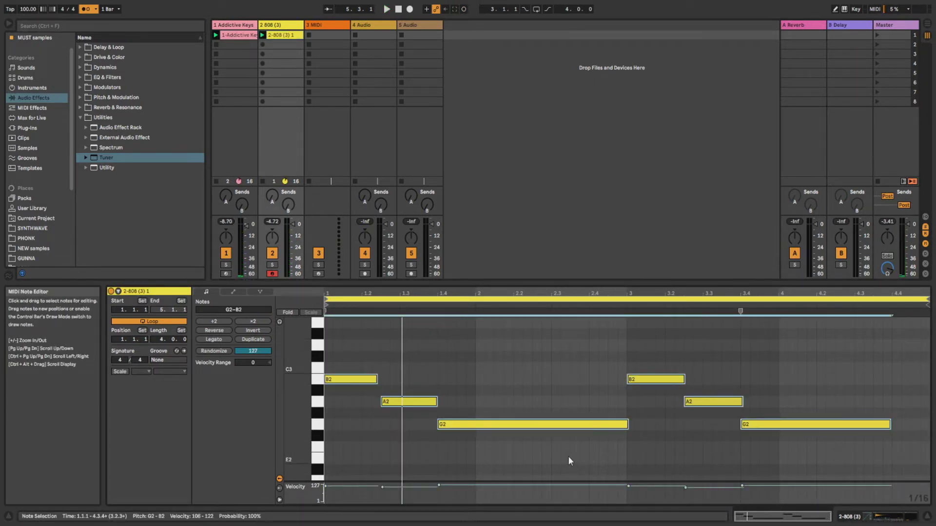
# - Try the whole 808 line one octave higher during playback and shift it back down an octave
pyautogui.hotkey('shift', 'Up')
pyautogui.press('space')
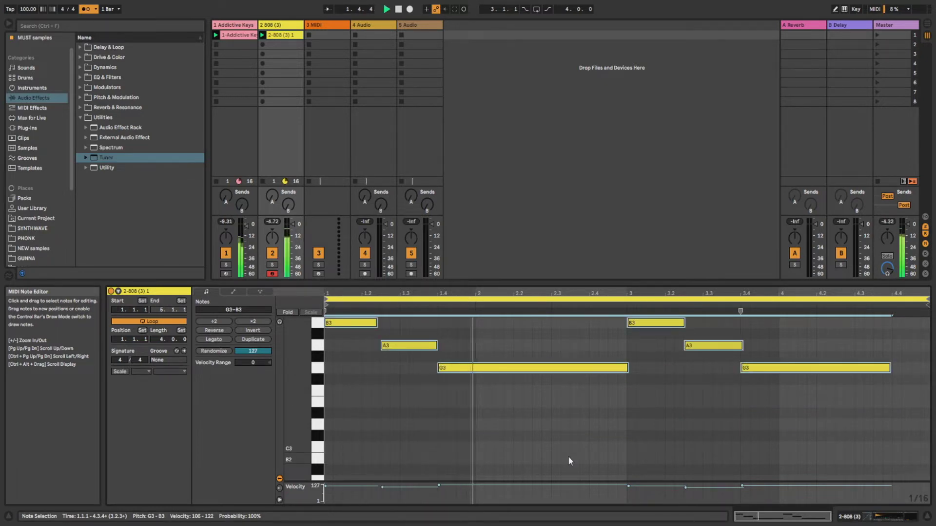
pyautogui.click(246, 36)
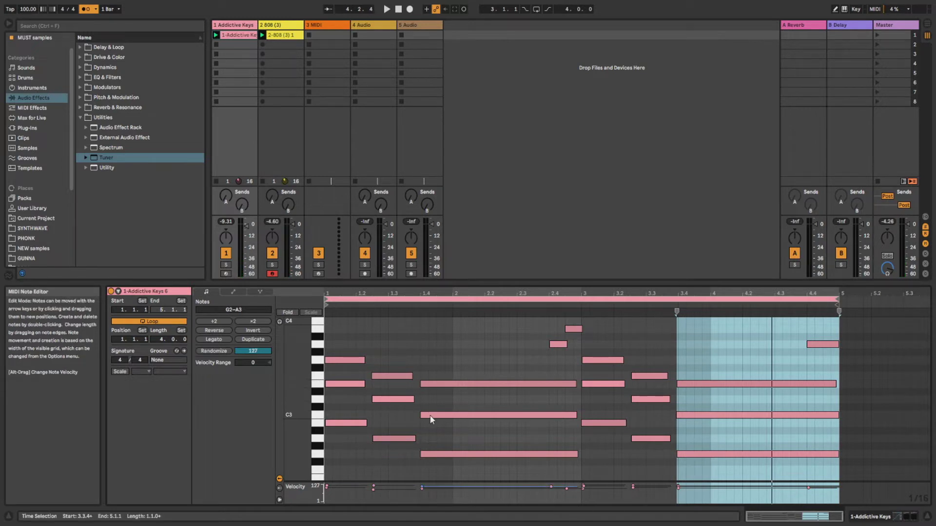
pyautogui.click(280, 35)
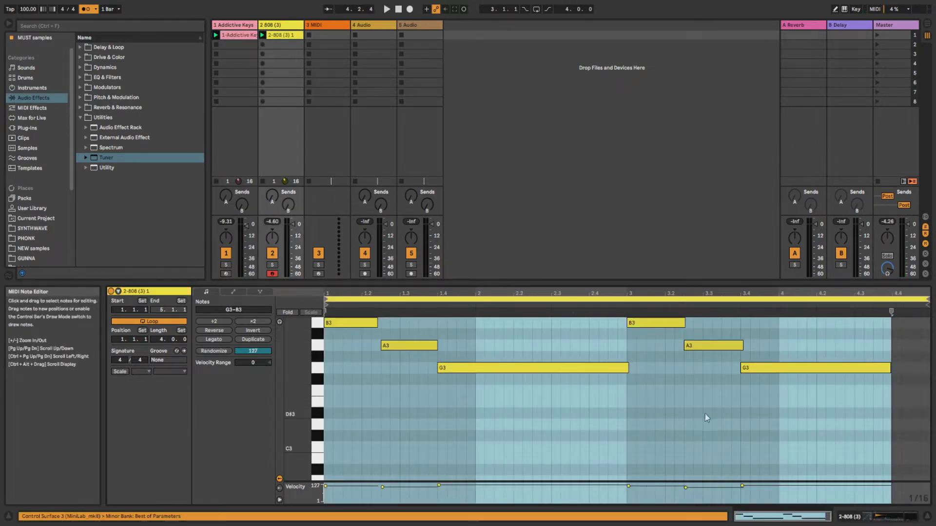
pyautogui.moveTo(795, 420); pyautogui.dragTo(330, 336)
pyautogui.scroll(3, 331, 335)
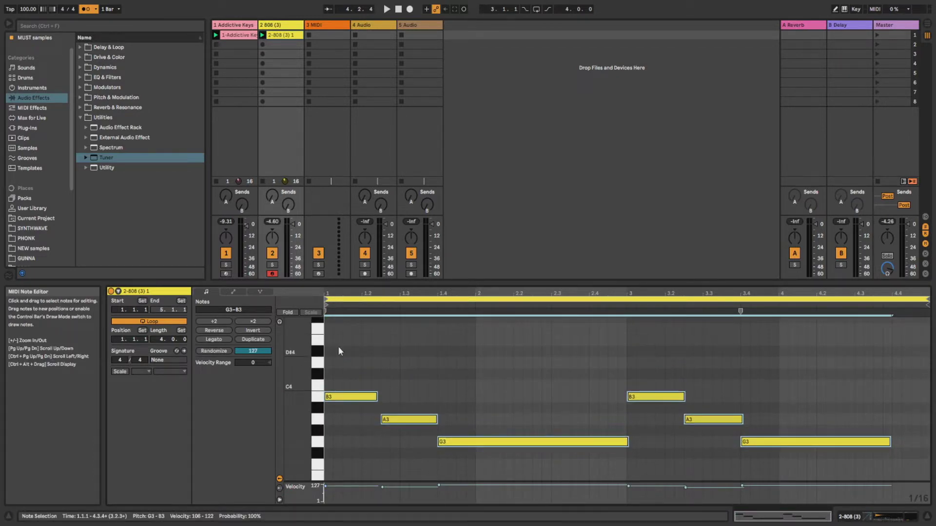
pyautogui.hotkey('shift', 'Down')
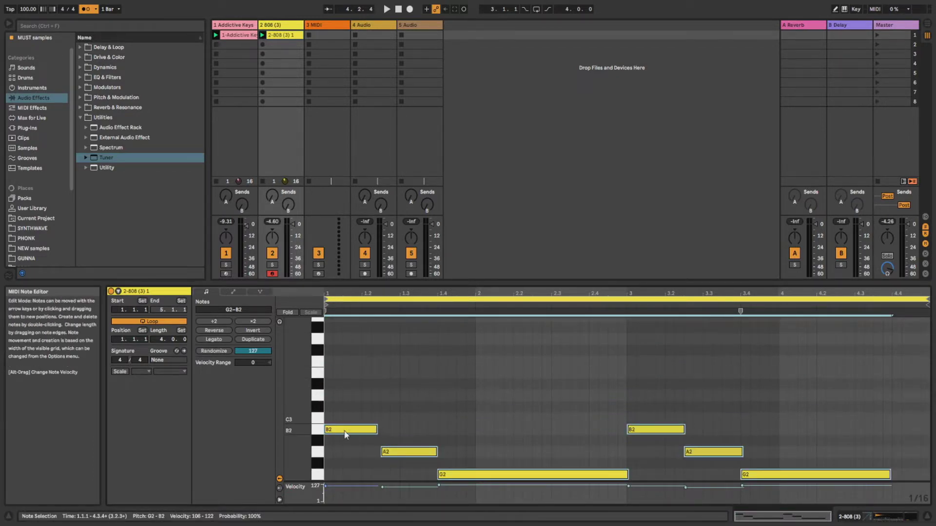
# - Transpose all 808 notes up five semitones to E3, D3 and C3, and play the clip with the chords
pyautogui.moveTo(344, 431); pyautogui.dragTo(344, 400)
pyautogui.press('Up')
pyautogui.press('Up')
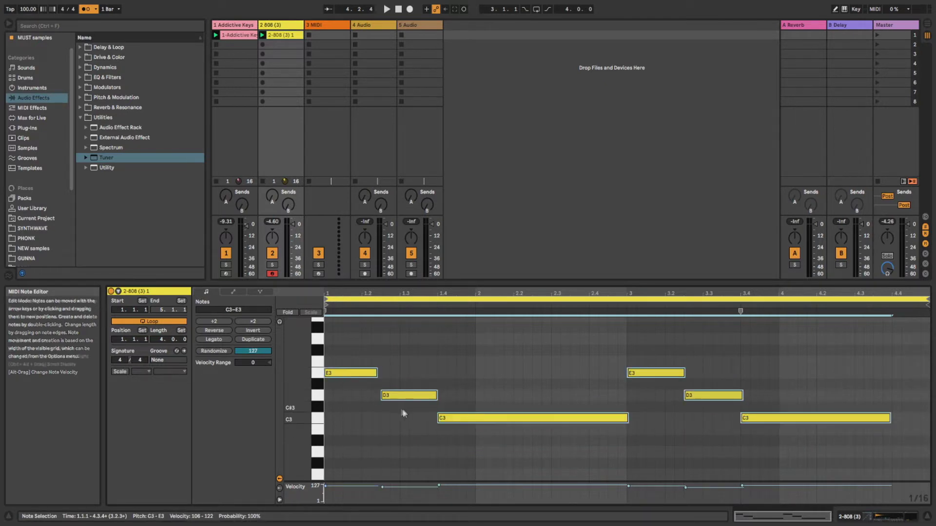
pyautogui.click(411, 417)
pyautogui.press('space')
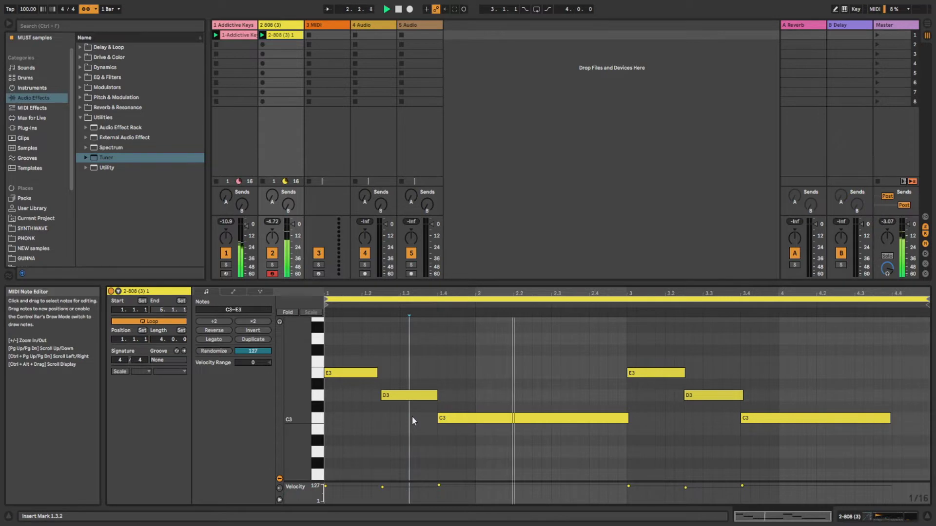
pyautogui.click(415, 429)
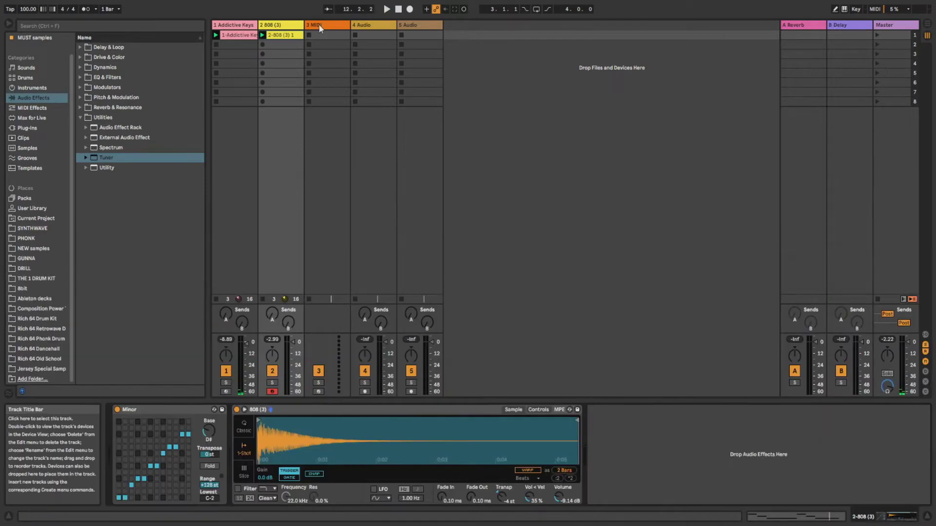
# - Insert a new MIDI track after the first Addictive Keys track and paste that track's Minor scale device onto it
pyautogui.press('Right')
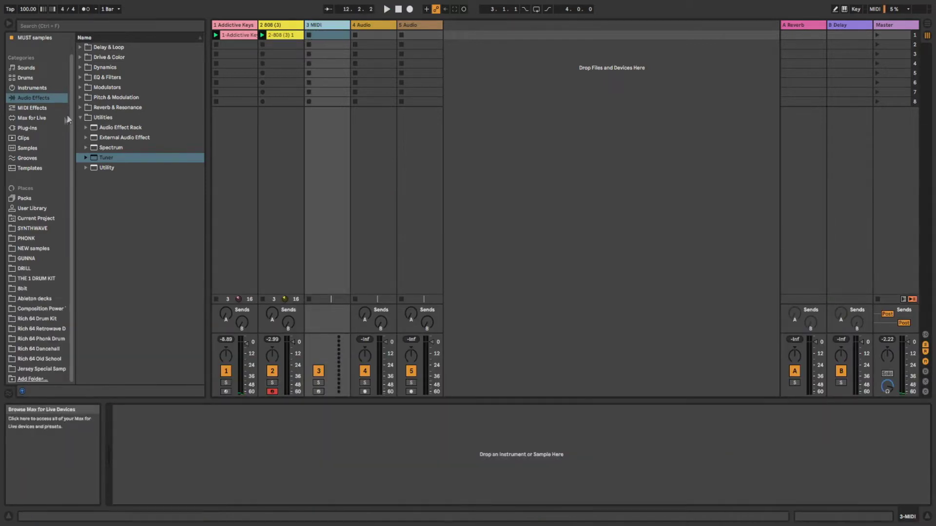
pyautogui.click(248, 26)
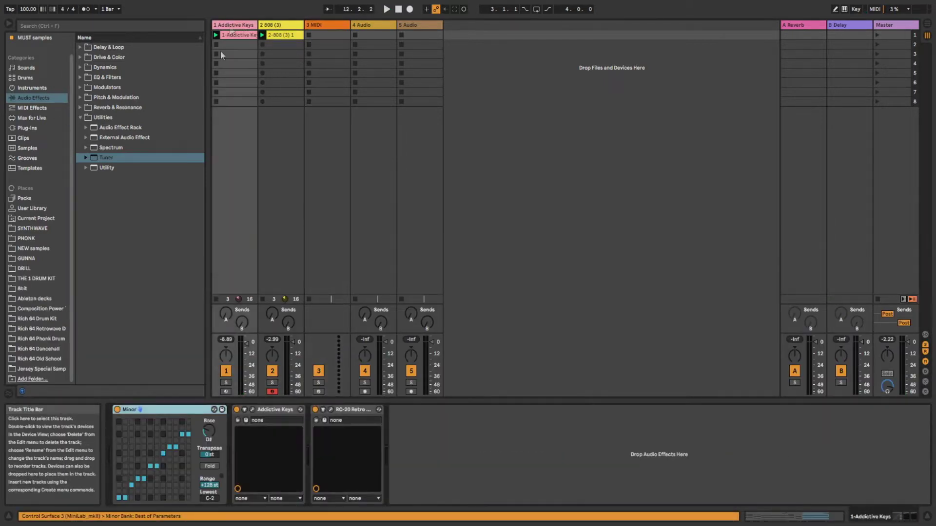
pyautogui.rightClick(238, 27)
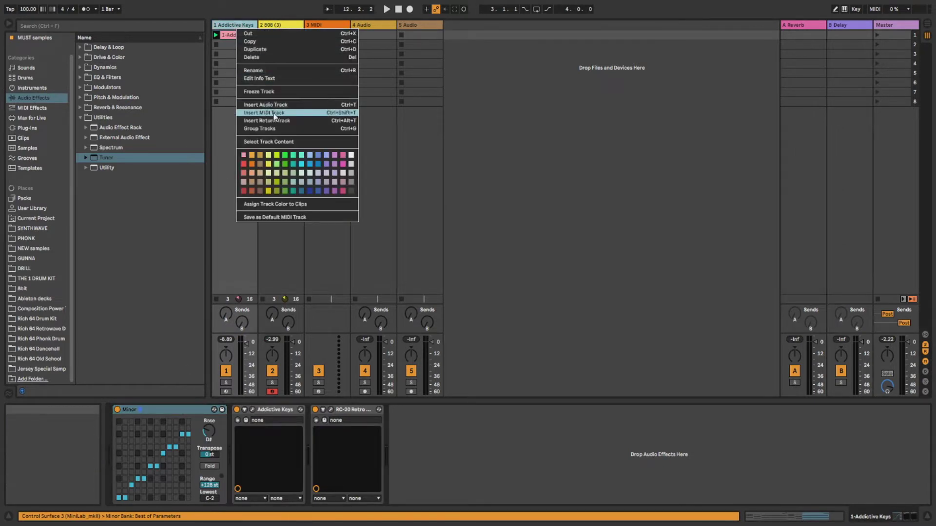
pyautogui.click(292, 113)
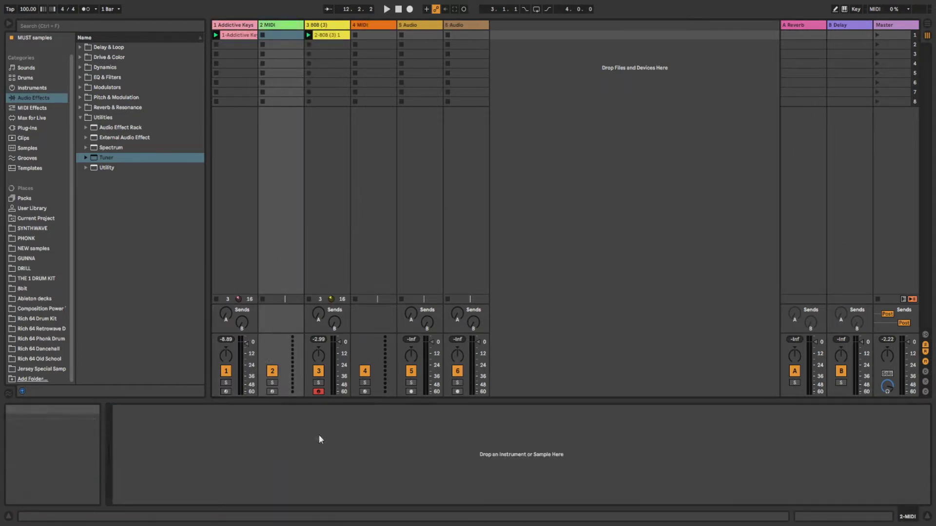
pyautogui.click(318, 439)
pyautogui.hotkey('ctrl', 'v')
pyautogui.click(283, 24)
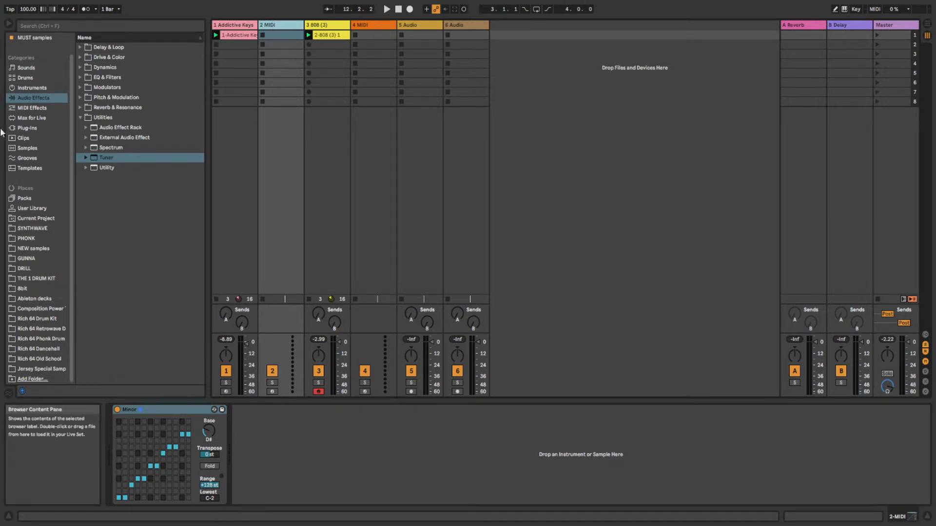
# - Load Addictive Keys on the new track and try the Stutter Pad and VHS Infomercial presets from Studio Grand - Selections
pyautogui.click(21, 128)
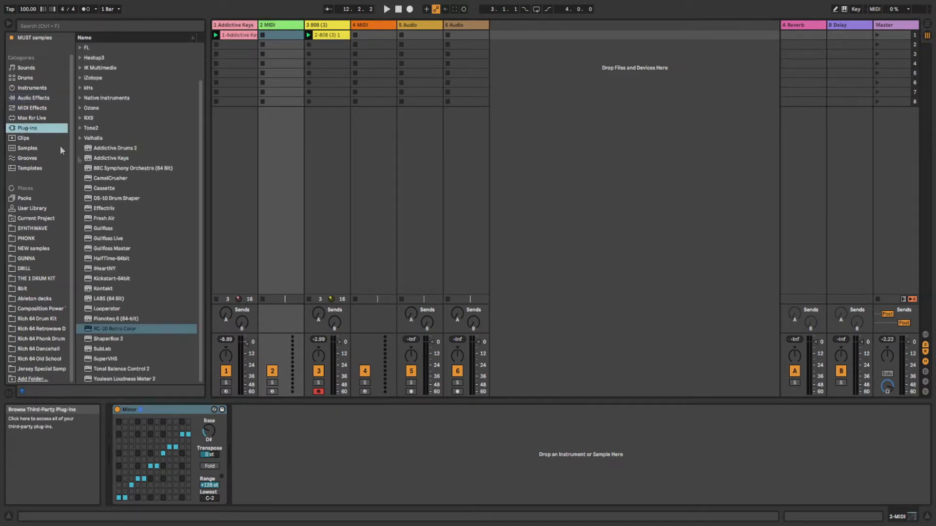
pyautogui.click(107, 159)
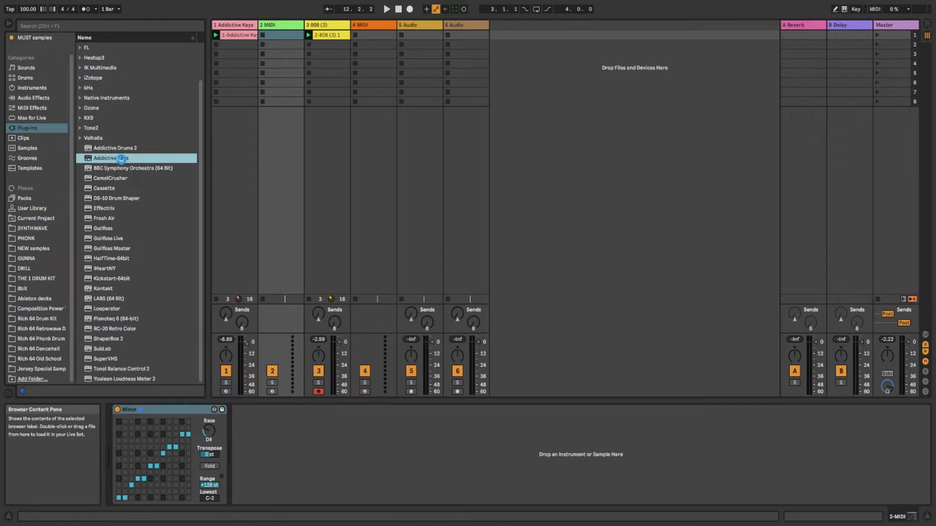
pyautogui.doubleClick(121, 159)
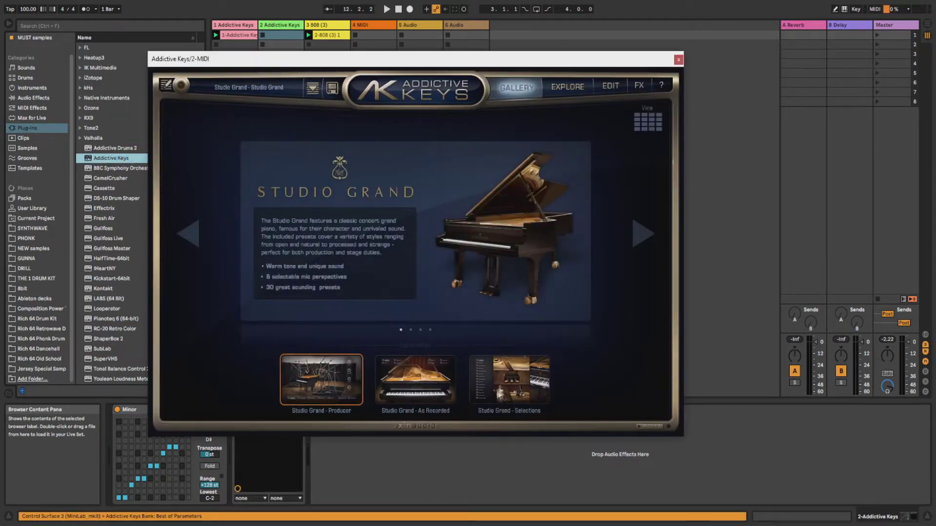
pyautogui.click(490, 394)
pyautogui.click(235, 281)
pyautogui.click(239, 246)
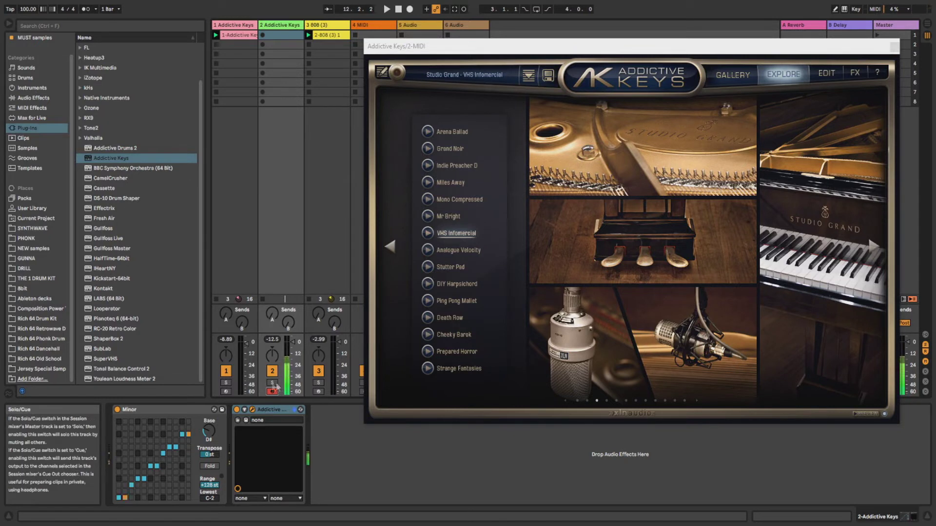
# - With the Mr Bright preset, record a four-bar piano melody over the loop into the second Addictive Keys track's first clip slot
pyautogui.click(387, 10)
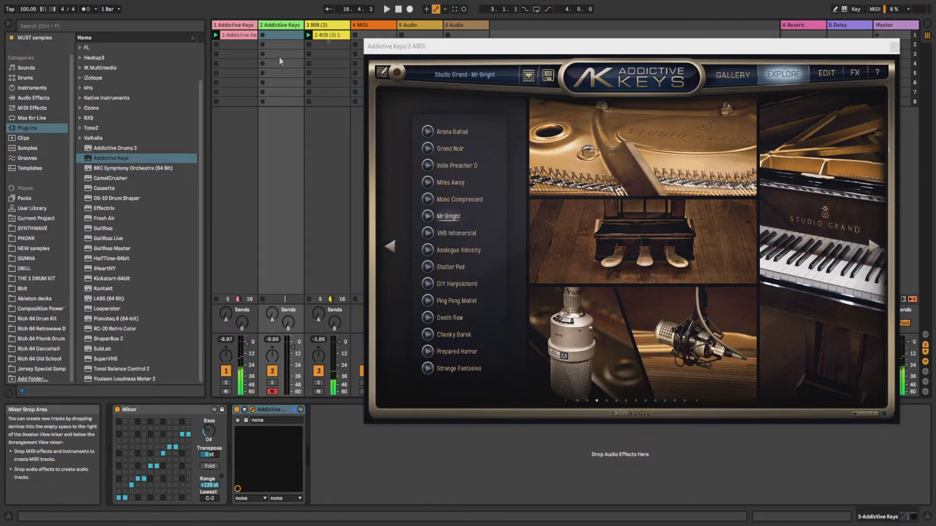
pyautogui.click(262, 36)
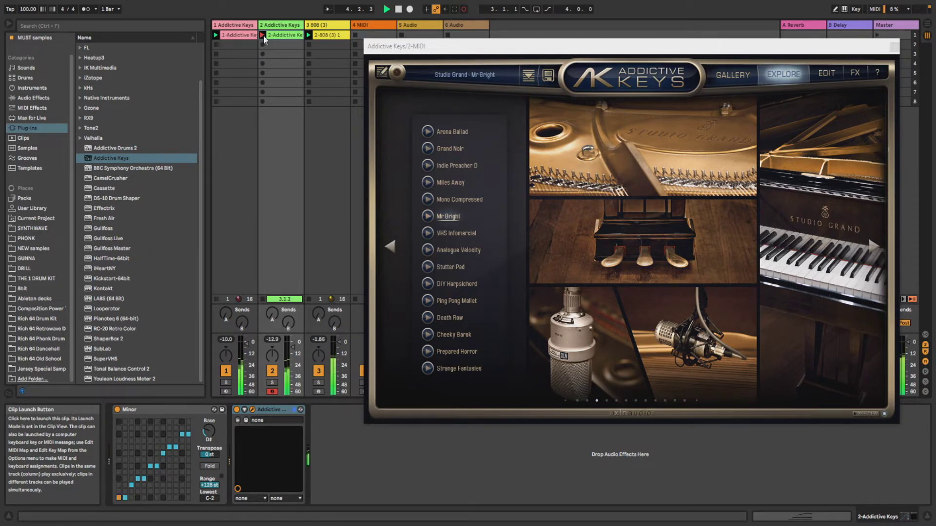
pyautogui.click(264, 37)
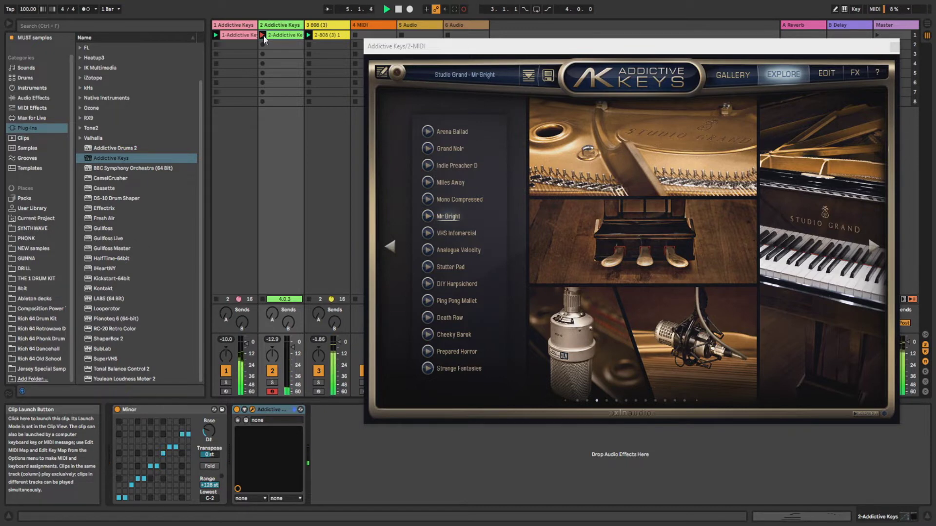
# - Stop playback and quantize all notes in the recorded piano melody clip
pyautogui.click(285, 35)
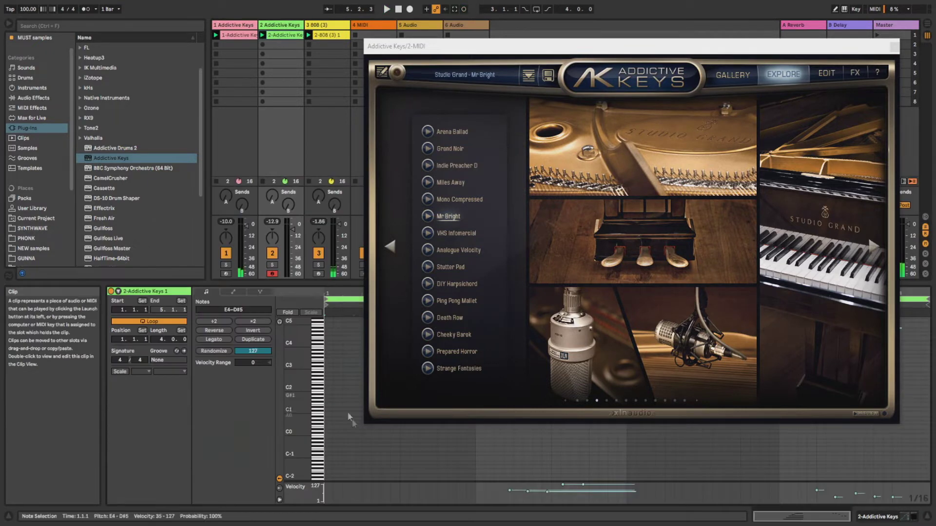
pyautogui.click(893, 47)
pyautogui.hotkey('ctrl', 'a')
pyautogui.hotkey('ctrl', 'u')
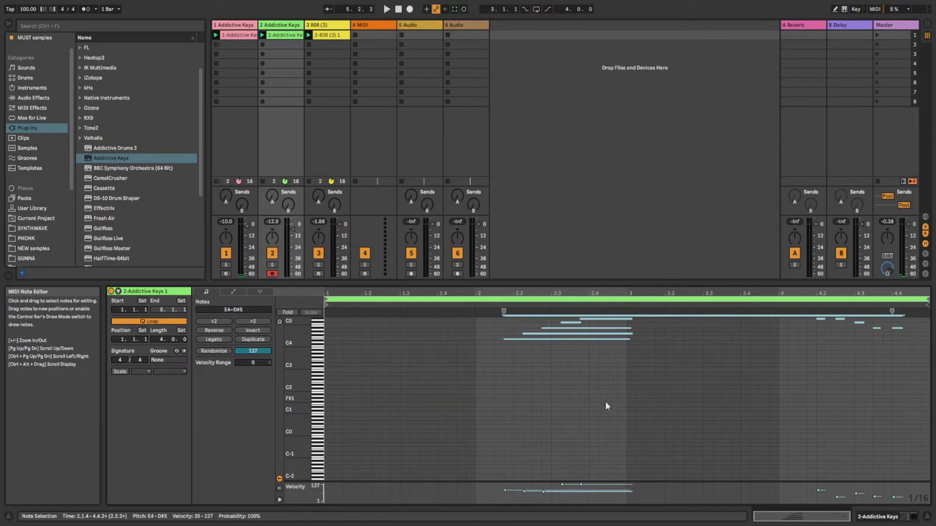
# - Reduce the velocities of the loudest bar-2 notes, the last D#5 to 73, and soften the D#5 at beat 4.2
pyautogui.click(586, 399)
pyautogui.moveTo(562, 485); pyautogui.dragTo(582, 490)
pyautogui.moveTo(818, 491); pyautogui.dragTo(814, 494)
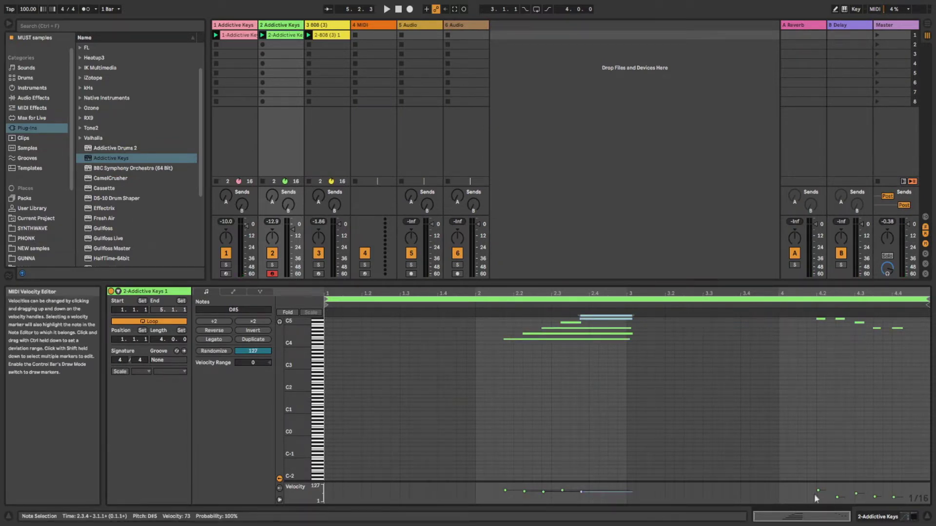
pyautogui.scroll(2, 852, 424)
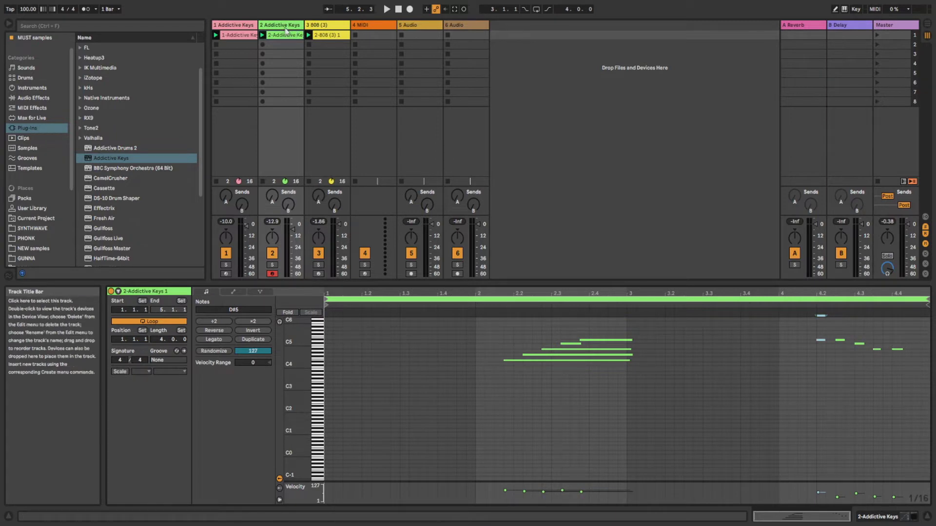
# - Audition Cheeky Barok, Prepared Horror and Strange Fantasies on the second Addictive Keys track during playback, keeping Strange Fantasies
pyautogui.doubleClick(284, 27)
pyautogui.click(252, 410)
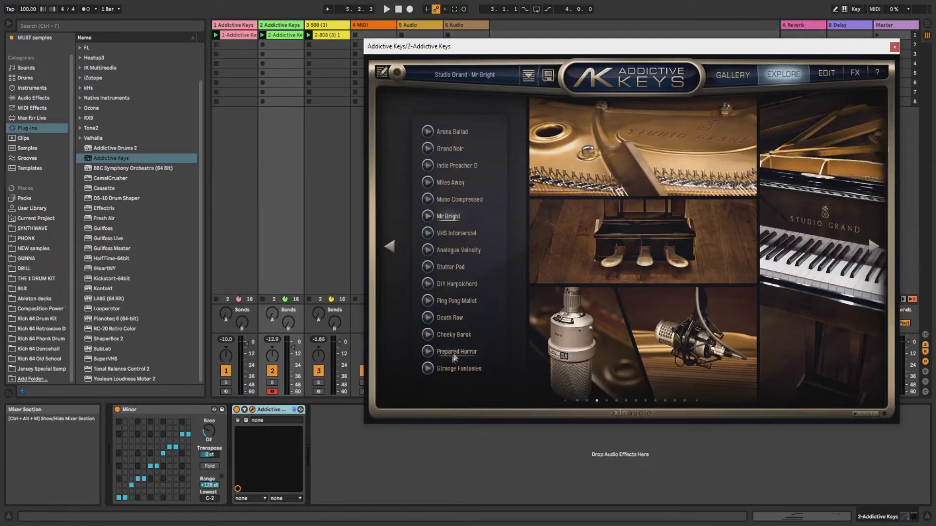
pyautogui.press('space')
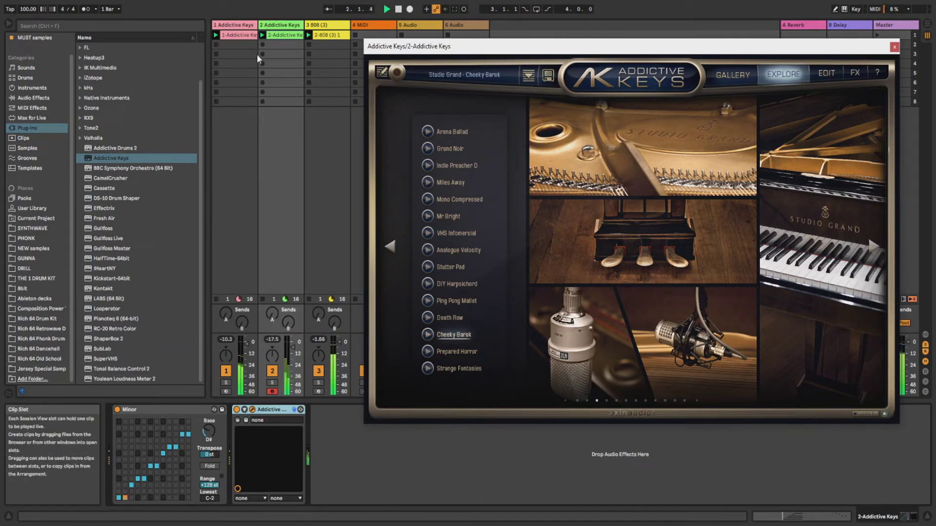
pyautogui.click(456, 353)
pyautogui.press('space')
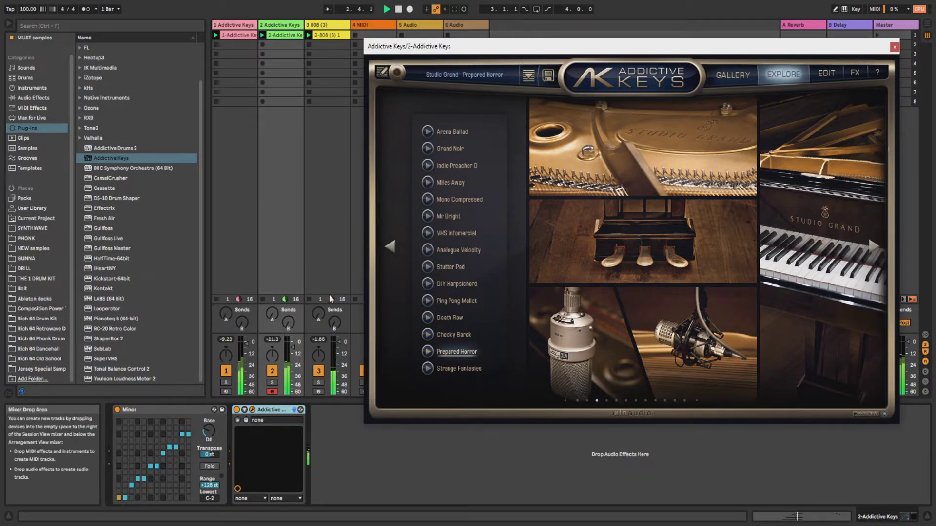
pyautogui.click(448, 371)
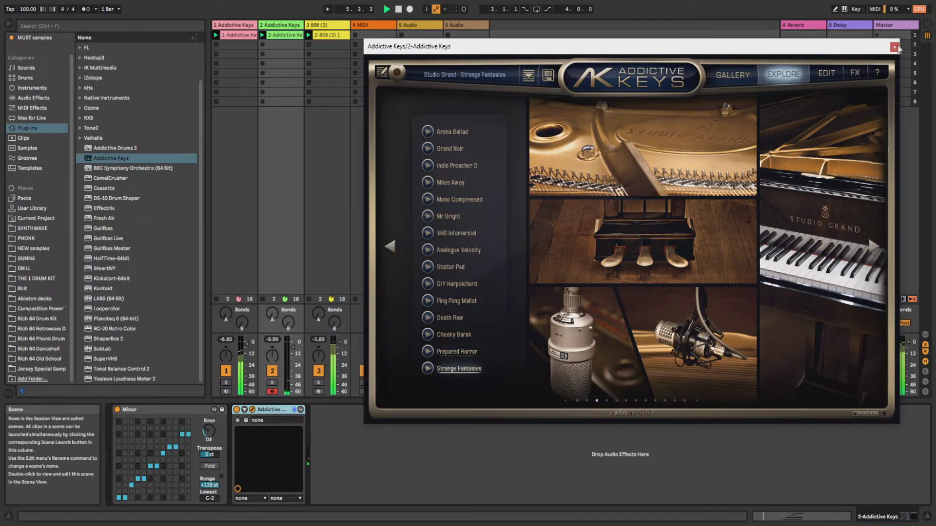
pyautogui.click(895, 47)
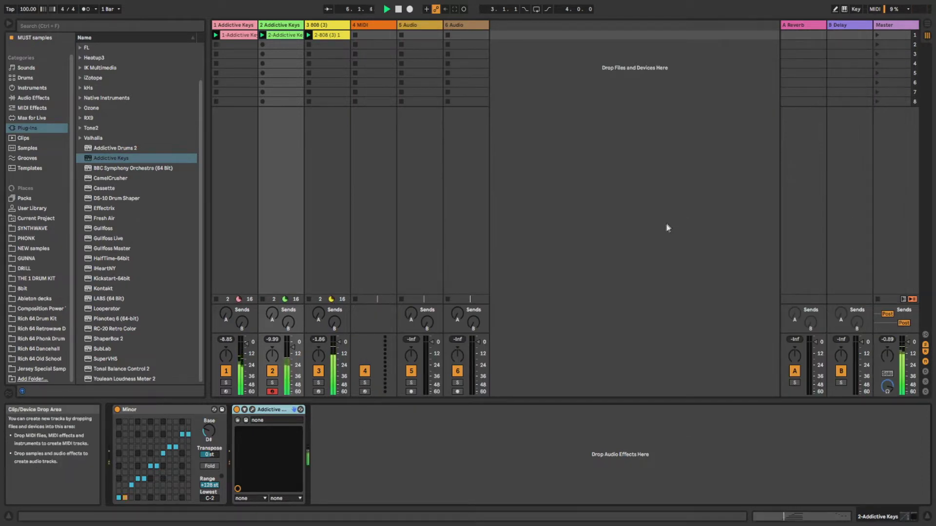
# - Slightly lower the velocities of the melody clip's opening E4 and the D#5 at beat 4.2, then stop playback
pyautogui.doubleClick(285, 35)
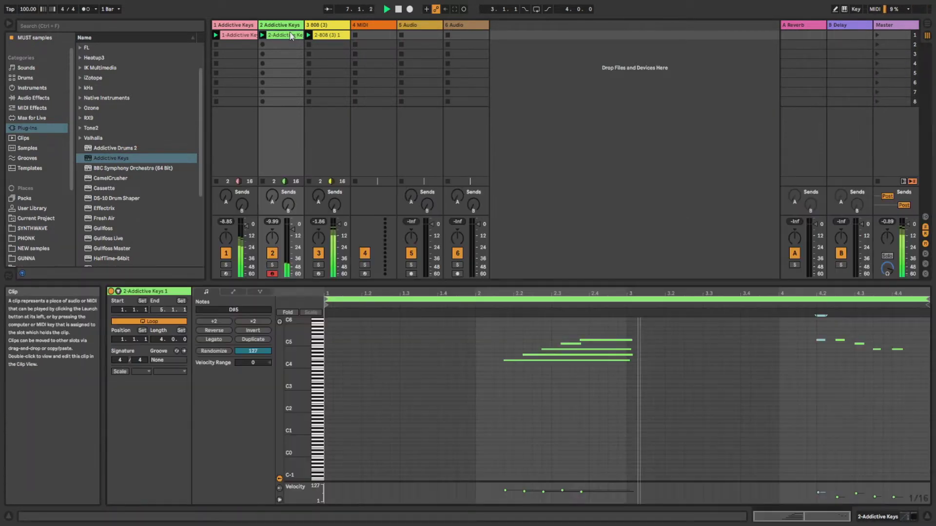
pyautogui.moveTo(510, 493); pyautogui.dragTo(510, 495)
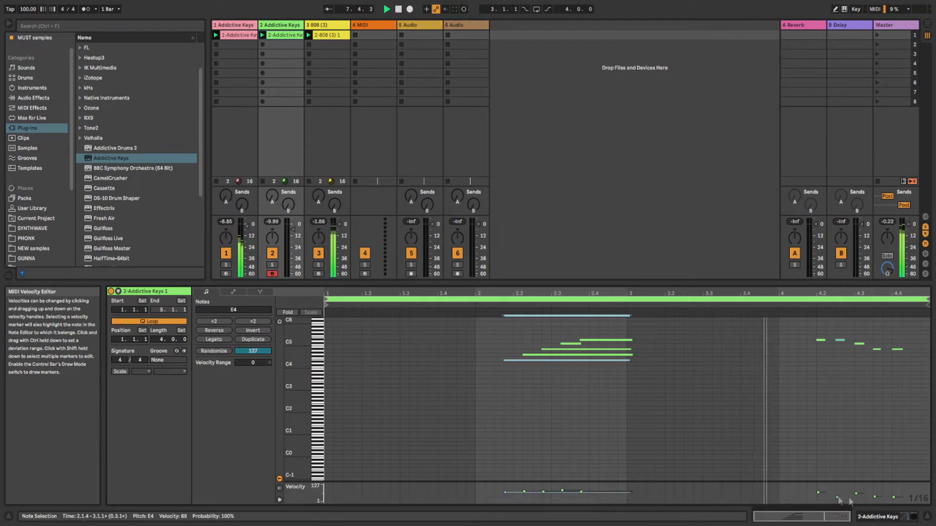
pyautogui.click(823, 495)
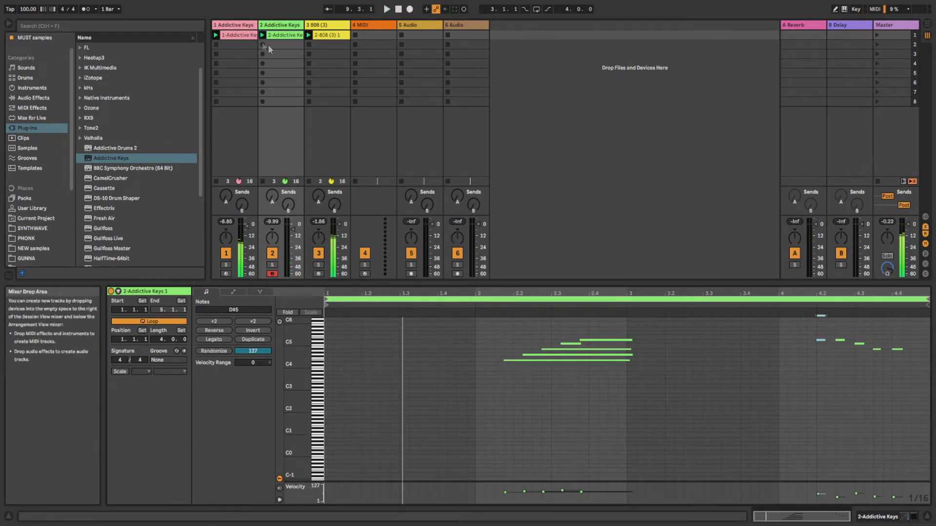
# - Add a MIDI track after the second Addictive Keys track, with the Minor scale device placed before Analog Lab V
pyautogui.rightClick(272, 28)
pyautogui.click(324, 113)
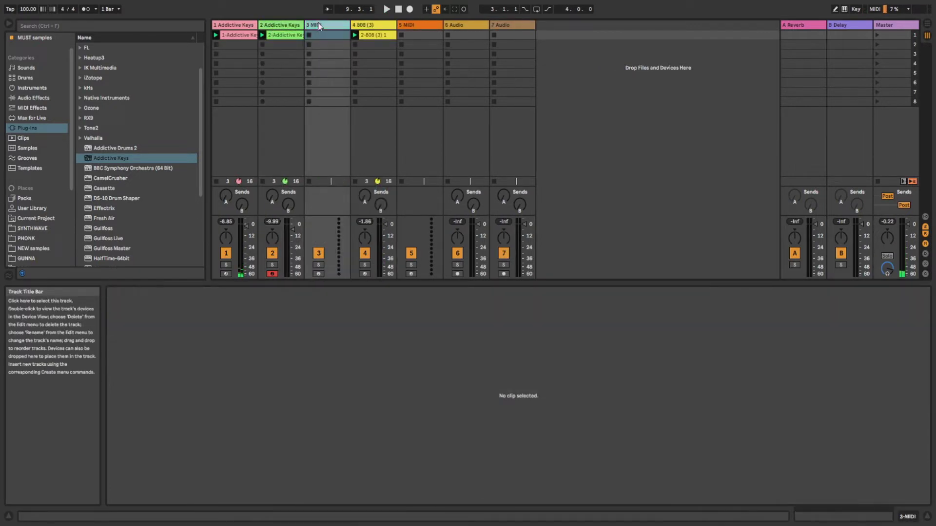
pyautogui.scroll(3, 85, 75)
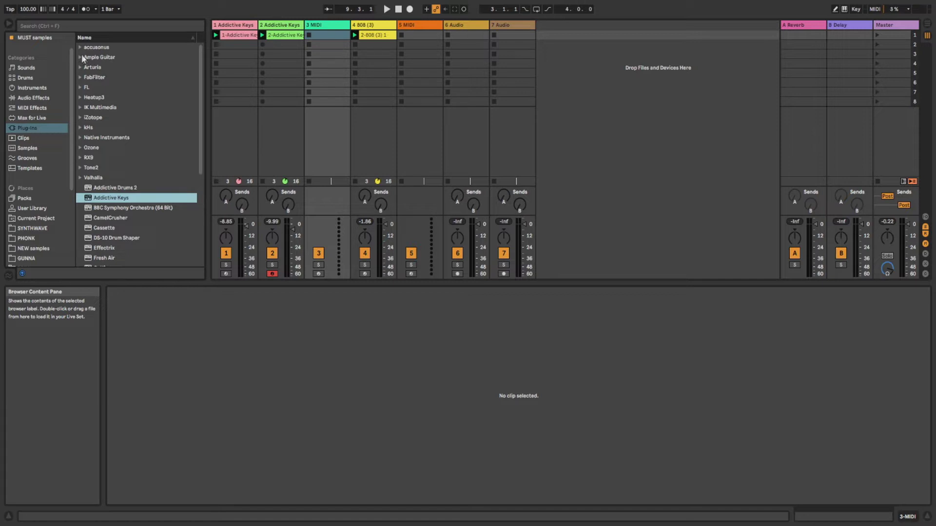
pyautogui.click(81, 69)
pyautogui.click(103, 77)
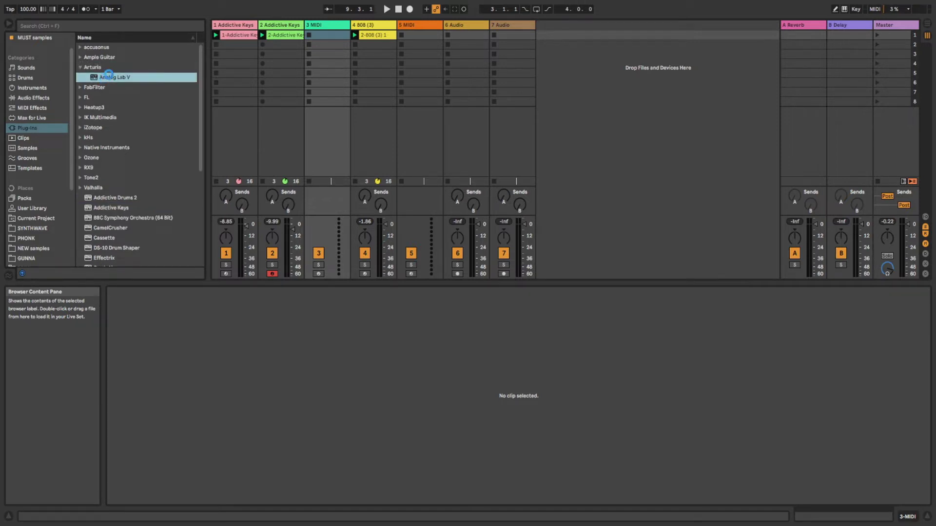
pyautogui.doubleClick(108, 76)
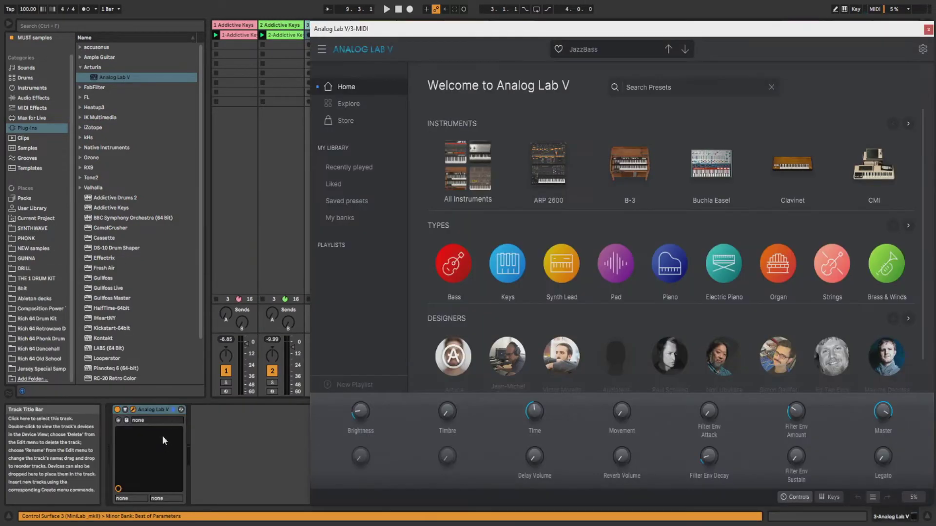
pyautogui.click(156, 410)
pyautogui.hotkey('ctrl', 'v')
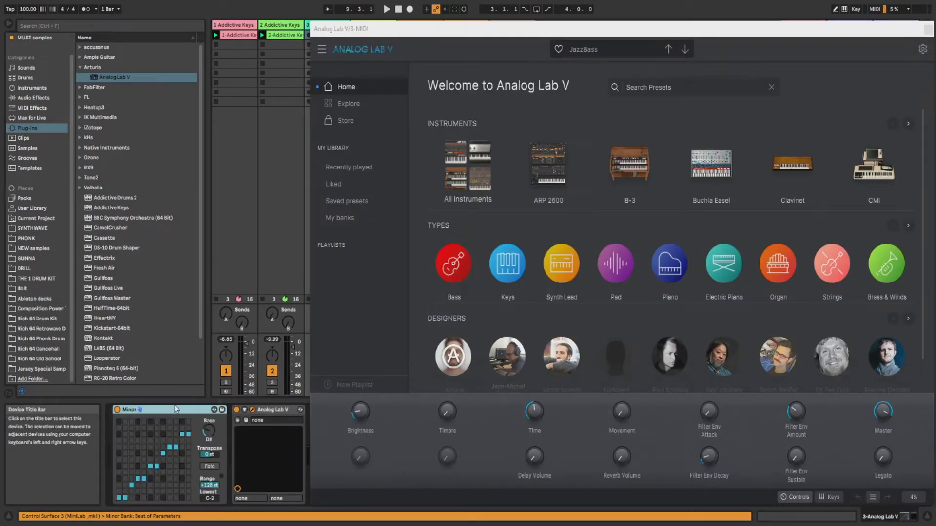
# - List Analog Lab V's Synth Lead presets and move the plug-in window clear of the third track's mixer strip
pyautogui.click(560, 266)
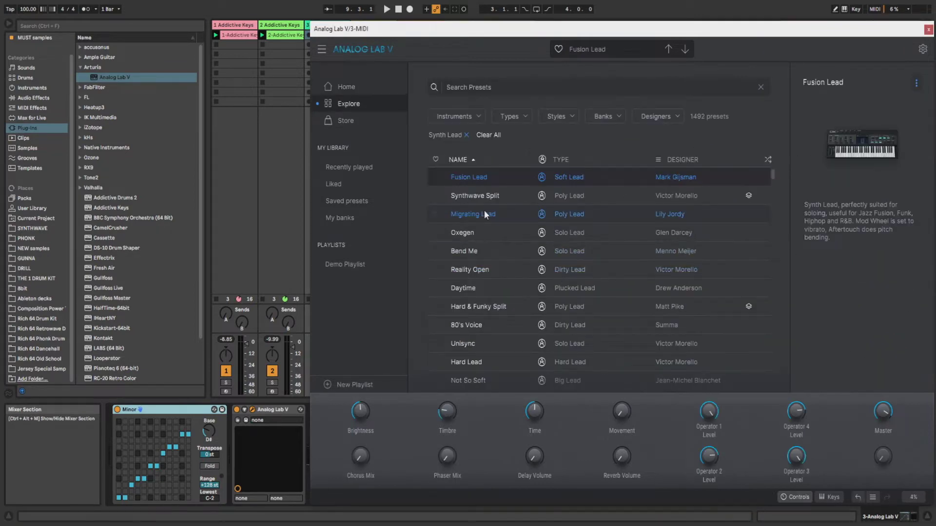
pyautogui.moveTo(392, 29); pyautogui.dragTo(408, 22)
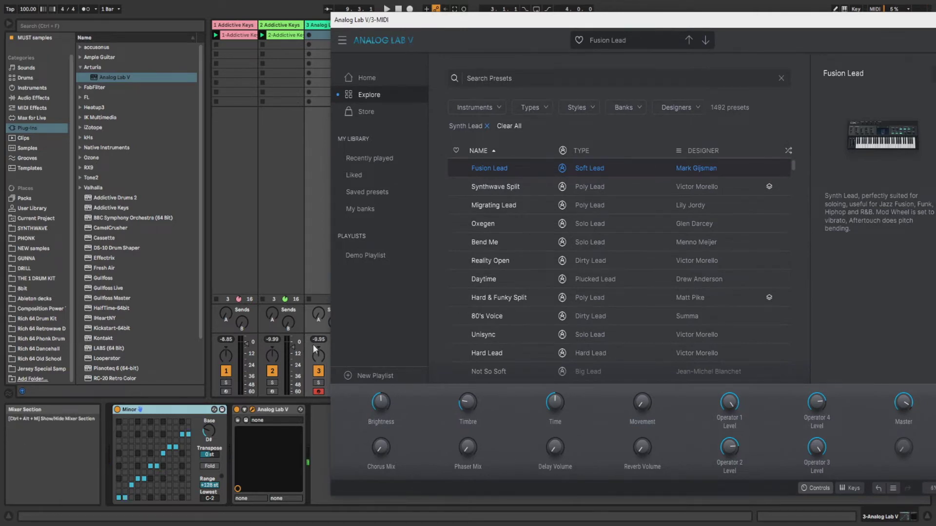
pyautogui.moveTo(423, 20); pyautogui.dragTo(490, 28)
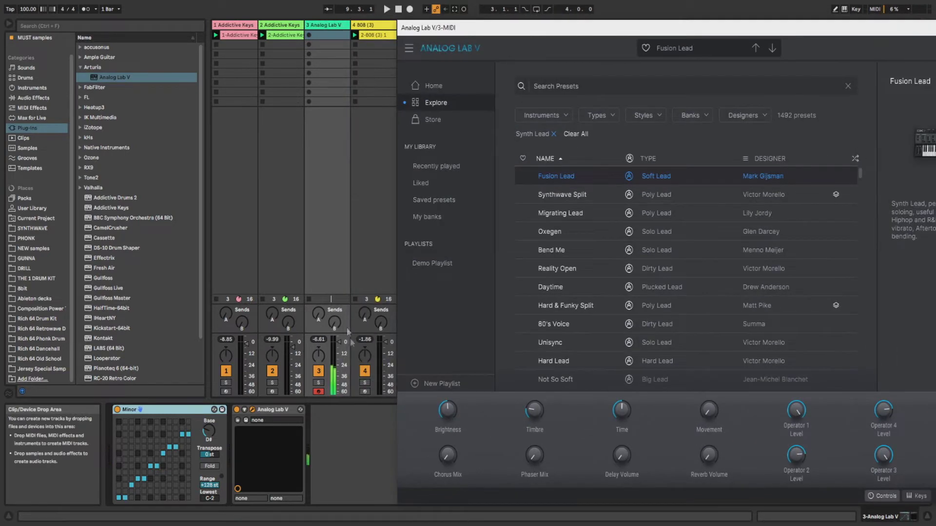
# - Audition Synth Lead presets from Synthwave Split onward, including Migrating Lead, Oxegen, Reality Open and Hard & Funky Split, keeping Pinch Lead
pyautogui.click(601, 195)
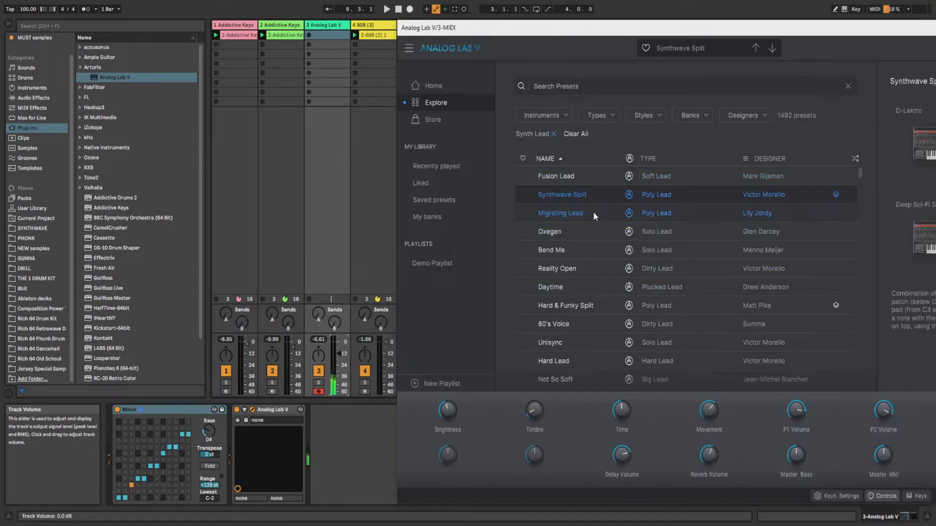
pyautogui.click(593, 213)
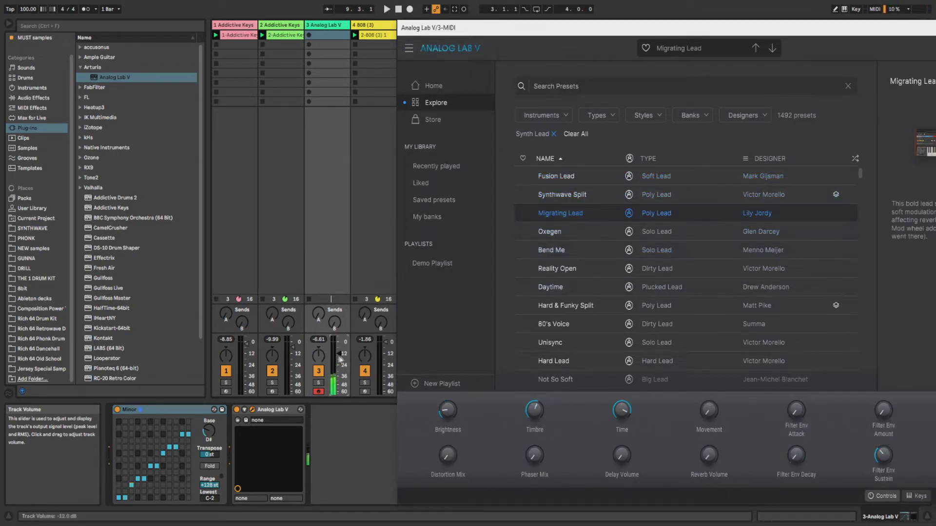
pyautogui.click(576, 236)
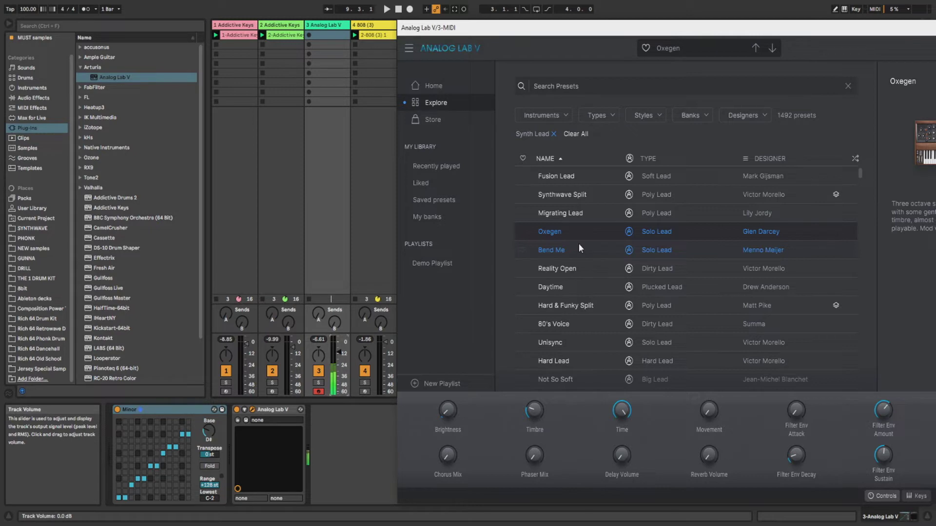
pyautogui.click(583, 256)
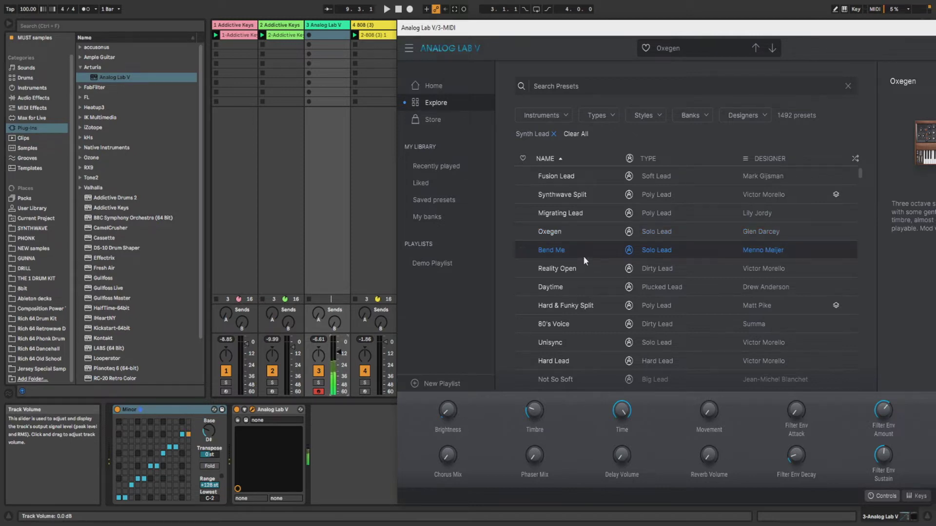
pyautogui.click(586, 274)
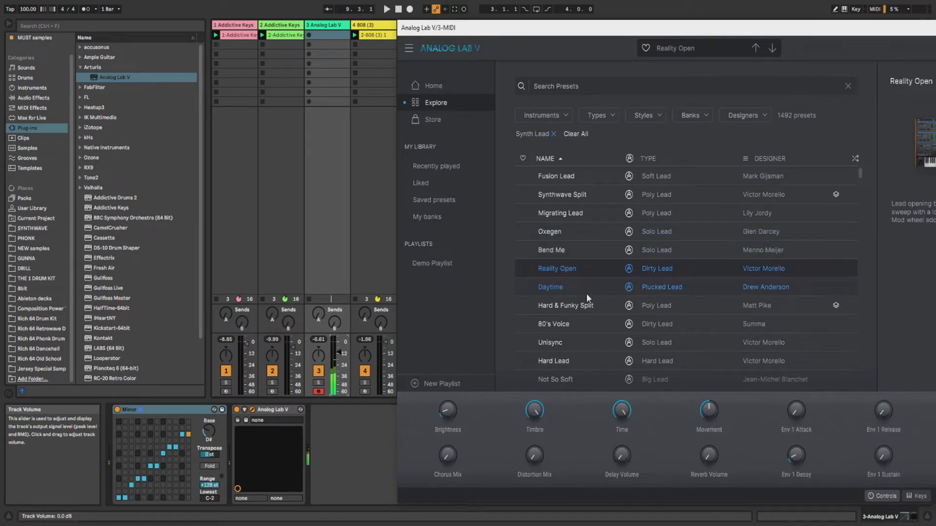
pyautogui.click(586, 307)
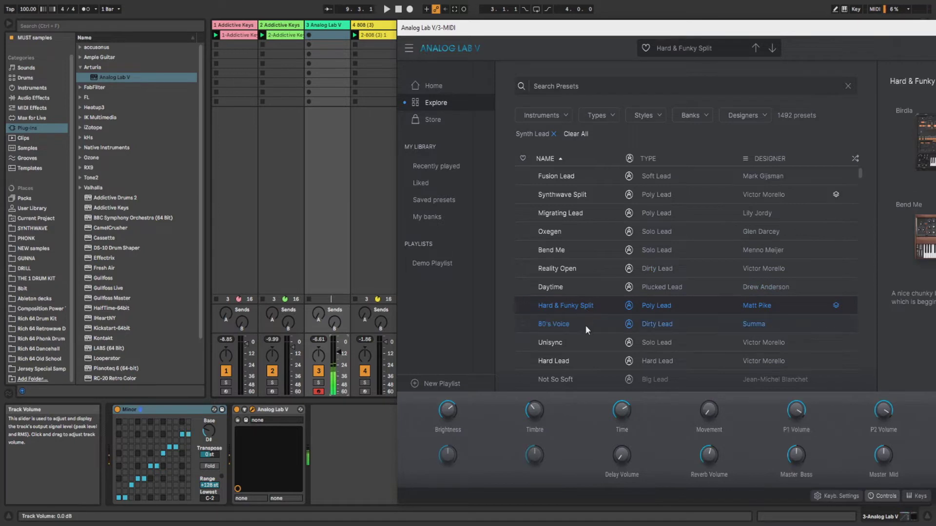
pyautogui.click(587, 324)
pyautogui.scroll(-3, 587, 323)
pyautogui.click(587, 326)
pyautogui.scroll(-5, 584, 335)
pyautogui.click(587, 334)
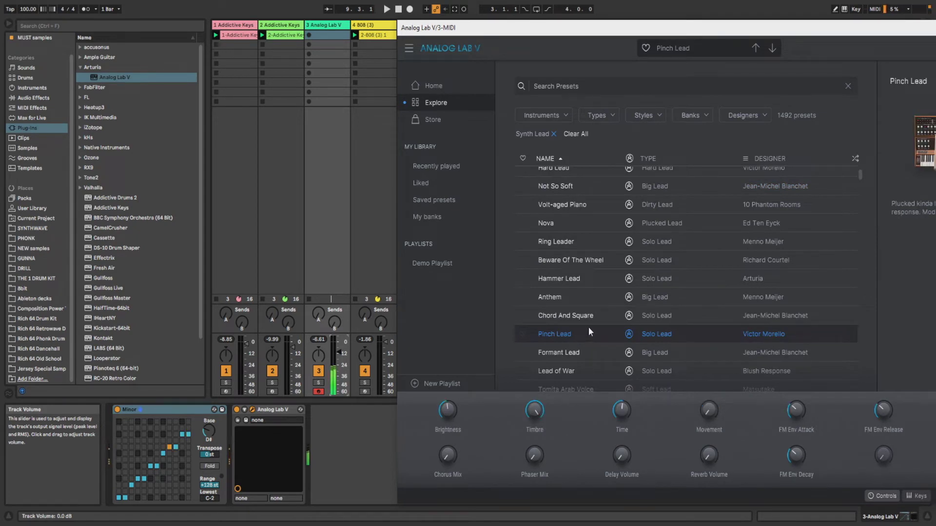
# - Shift the bar-2 note run in the second Addictive Keys clip five sixteenths later to start at beat 2.3, and check it in playback
pyautogui.click(386, 11)
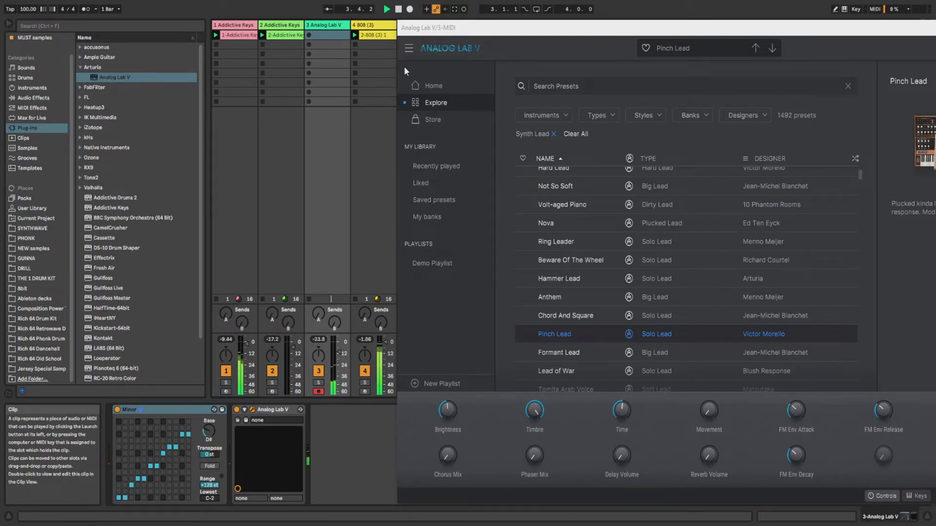
pyautogui.click(235, 25)
pyautogui.moveTo(722, 414); pyautogui.dragTo(476, 318)
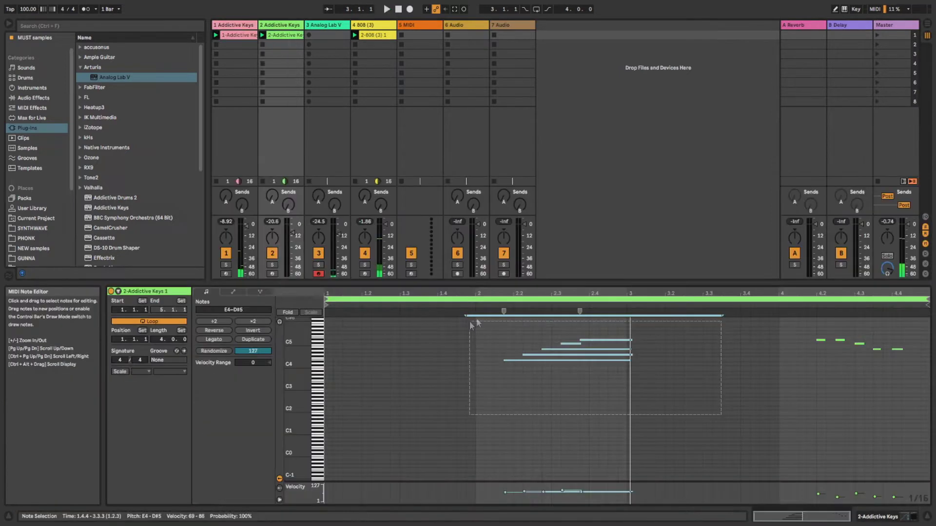
pyautogui.press('Right')
pyautogui.press('Right')
pyautogui.press('Right')
pyautogui.press('Right')
pyautogui.press('Right')
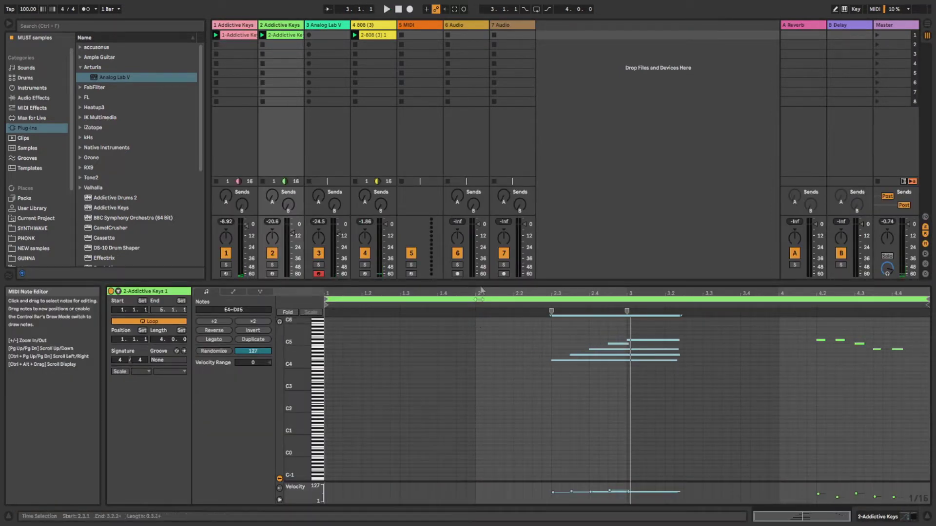
pyautogui.moveTo(892, 370); pyautogui.dragTo(795, 325)
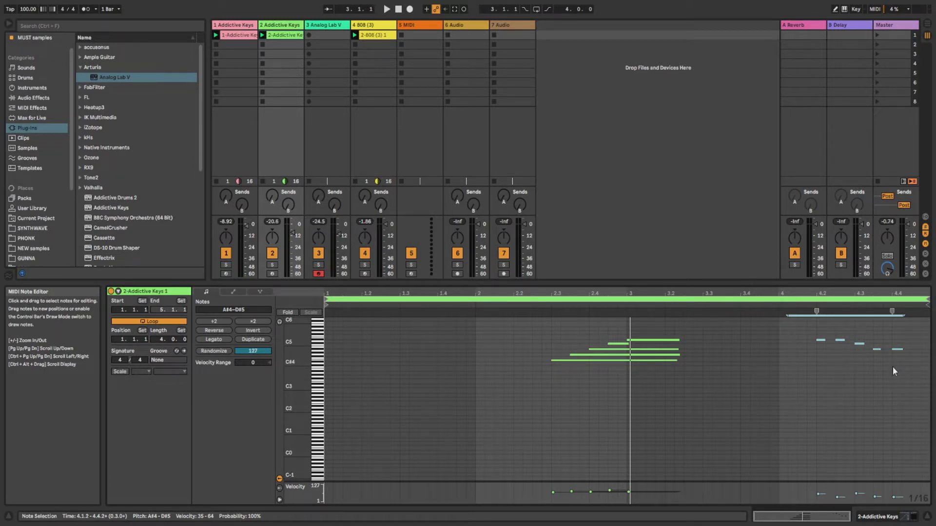
pyautogui.click(386, 9)
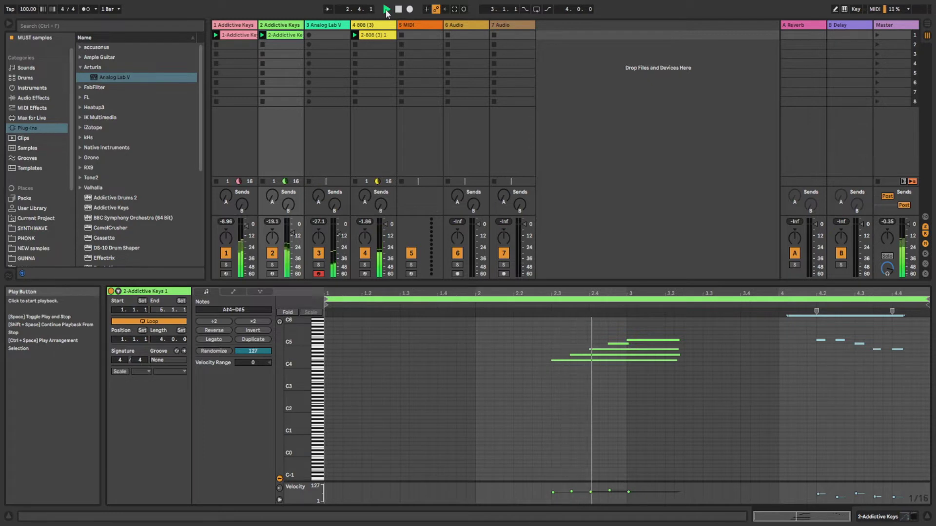
pyautogui.click(396, 10)
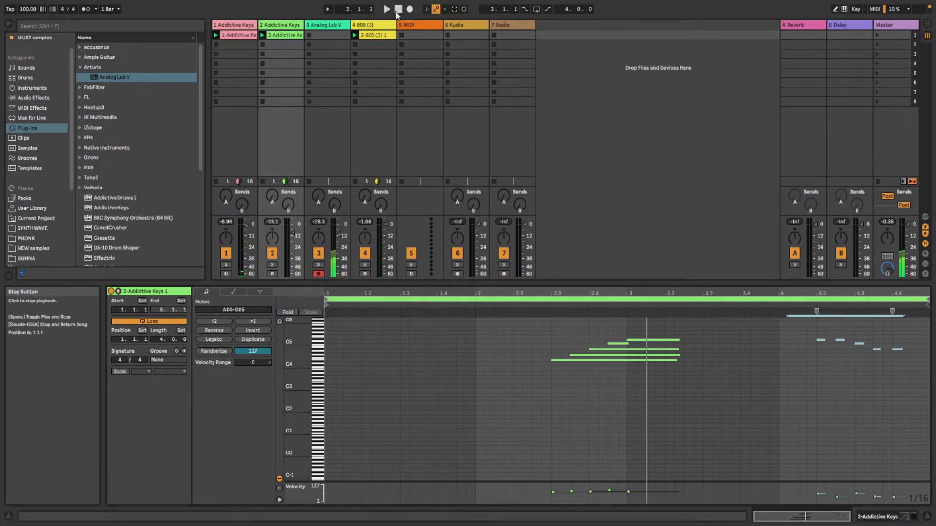
# - Record a four-bar Pinch Lead melody into the first slot of the Analog Lab V track and bring up the recorded clip
pyautogui.click(309, 34)
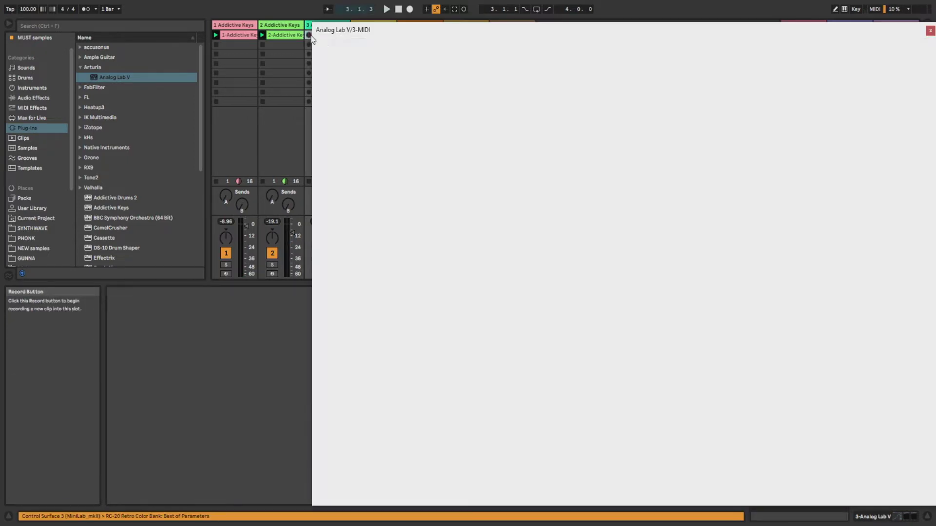
pyautogui.moveTo(329, 25); pyautogui.dragTo(394, 25)
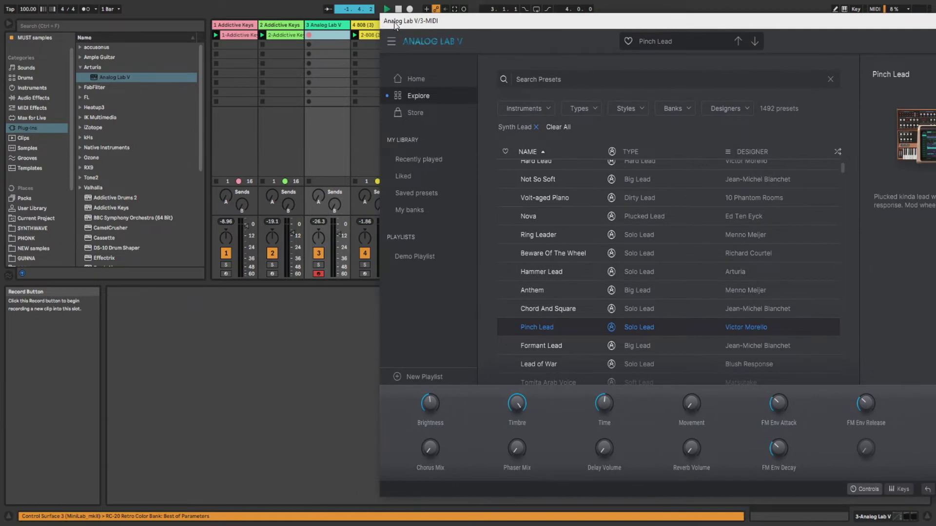
pyautogui.click(284, 37)
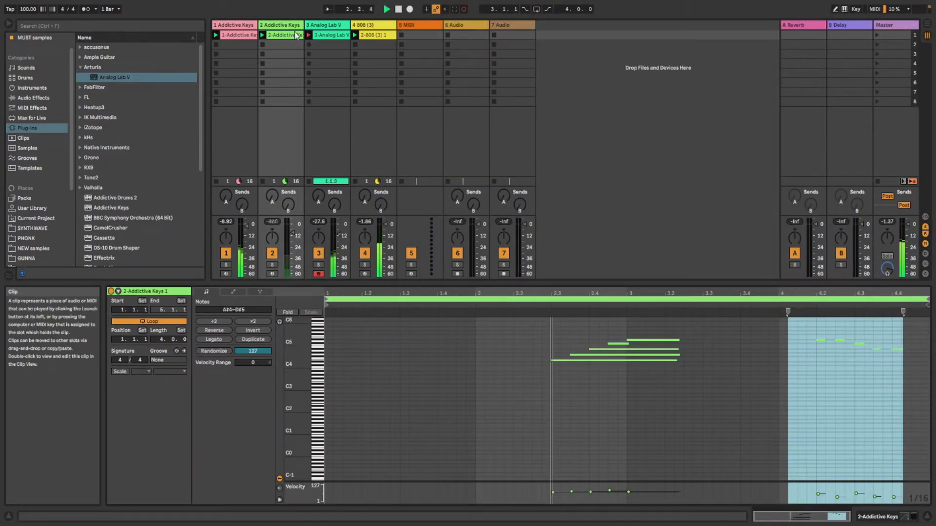
pyautogui.click(336, 38)
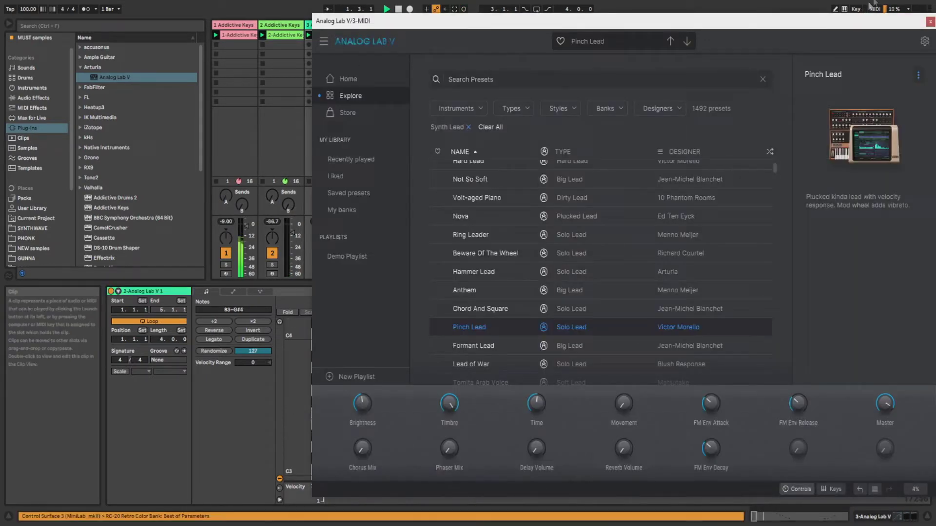
pyautogui.moveTo(872, 20); pyautogui.dragTo(614, 20)
pyautogui.click(672, 22)
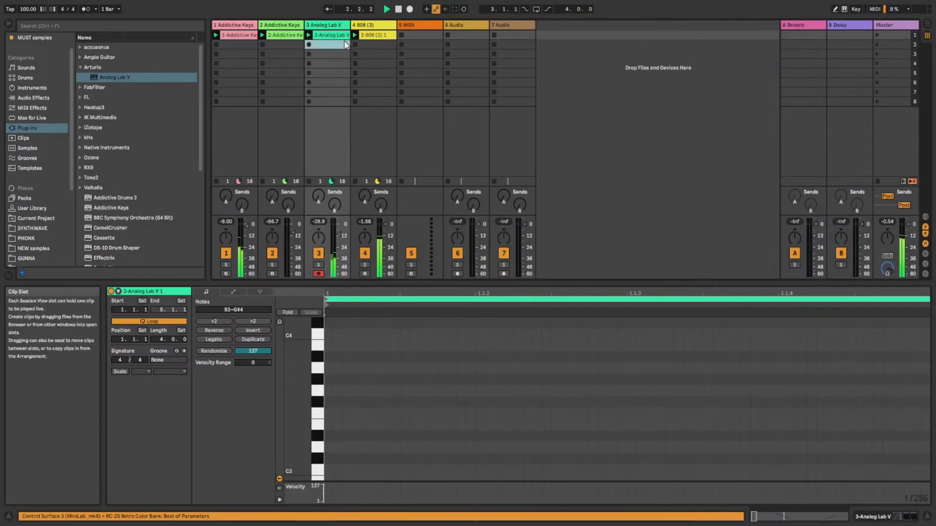
# - Delete the C4 ending the lead clip's bar-2 run and raise the velocities of the bar-4 C4, D4 and E4, the E4 to 57
pyautogui.scroll(6, 517, 338)
pyautogui.moveTo(516, 294); pyautogui.dragTo(335, 283)
pyautogui.scroll(-4, 487, 364)
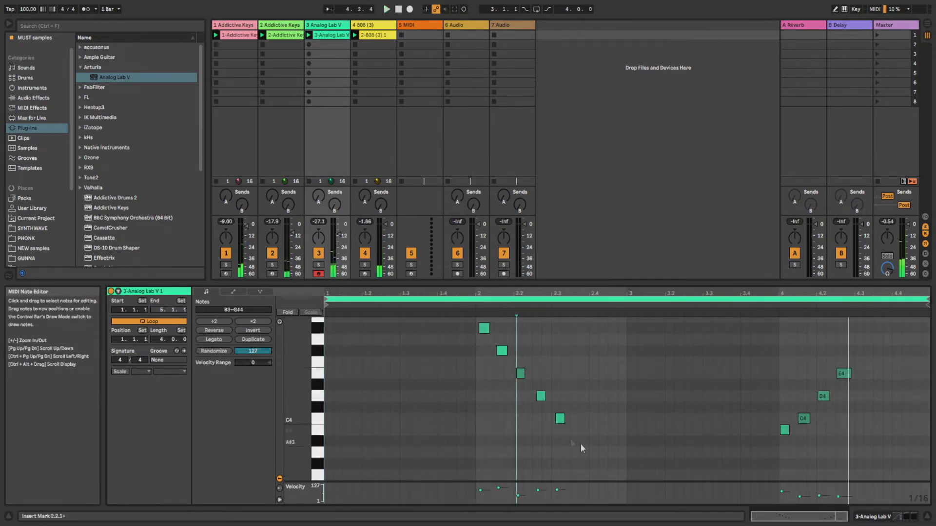
pyautogui.doubleClick(555, 418)
pyautogui.press('space')
pyautogui.click(800, 494)
pyautogui.click(818, 494)
pyautogui.click(839, 494)
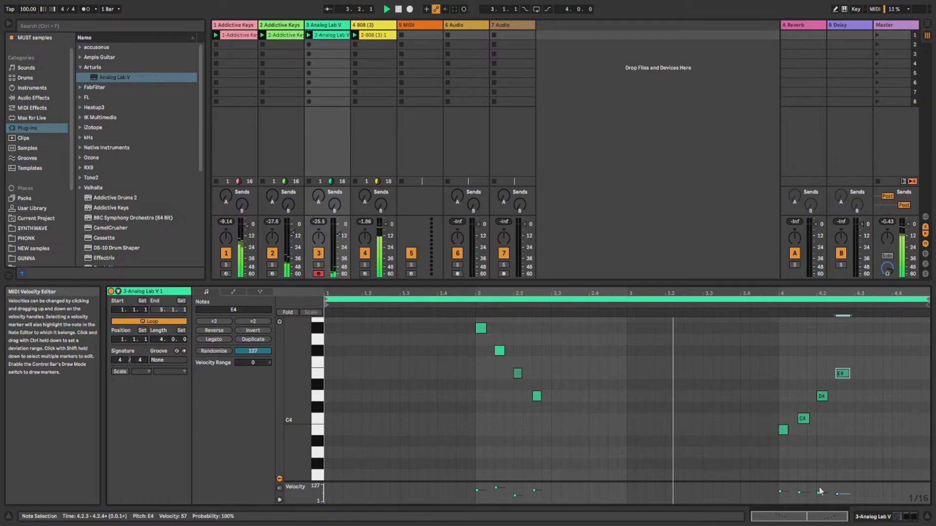
# - In the lead track's RC-20 Retro Color, lower the high cut and set Magnetic to 24%, Space to 38% and Space's lower focus to 356 Hz
pyautogui.doubleClick(325, 24)
pyautogui.click(330, 409)
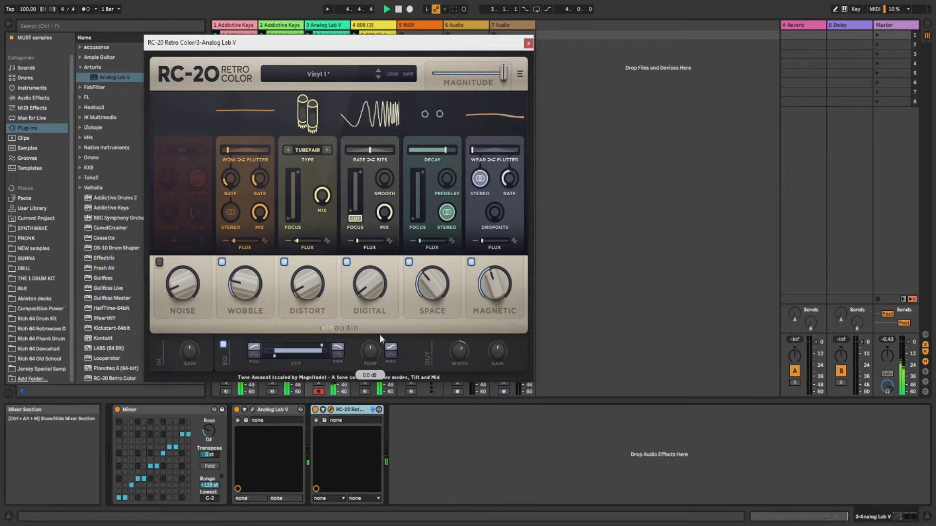
pyautogui.moveTo(322, 347); pyautogui.dragTo(303, 362)
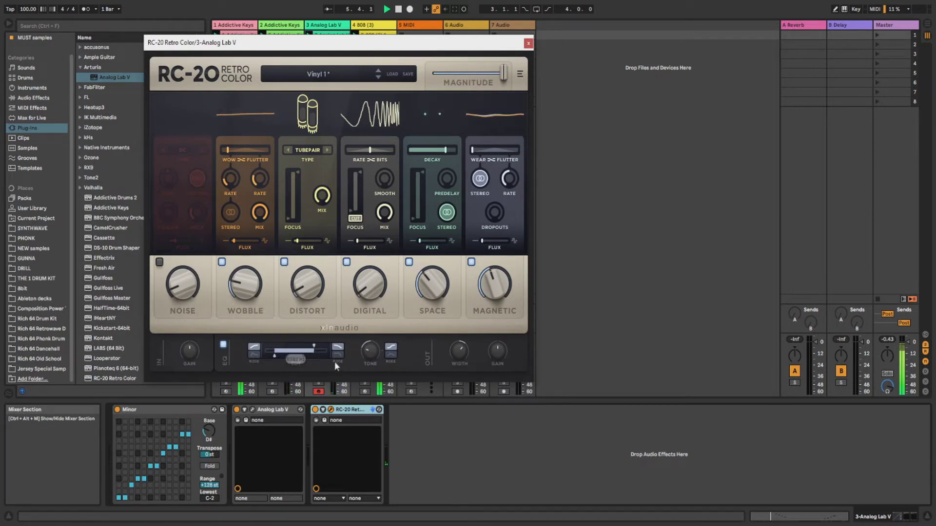
pyautogui.moveTo(464, 419); pyautogui.dragTo(465, 356)
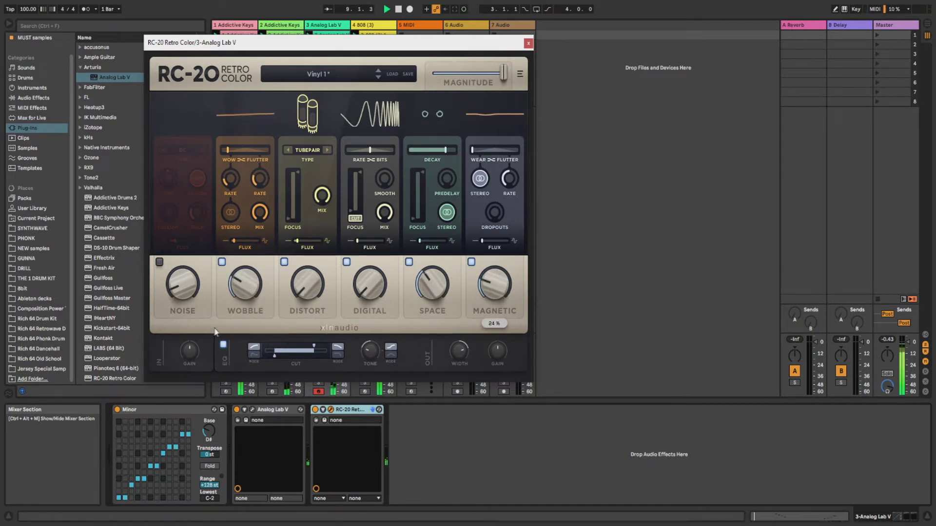
pyautogui.moveTo(306, 348); pyautogui.dragTo(309, 348)
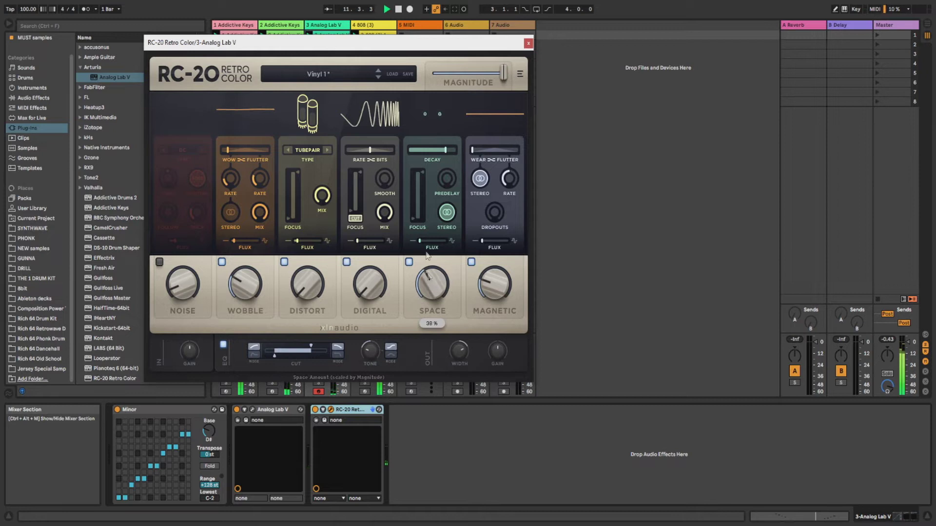
pyautogui.moveTo(410, 224); pyautogui.dragTo(413, 173)
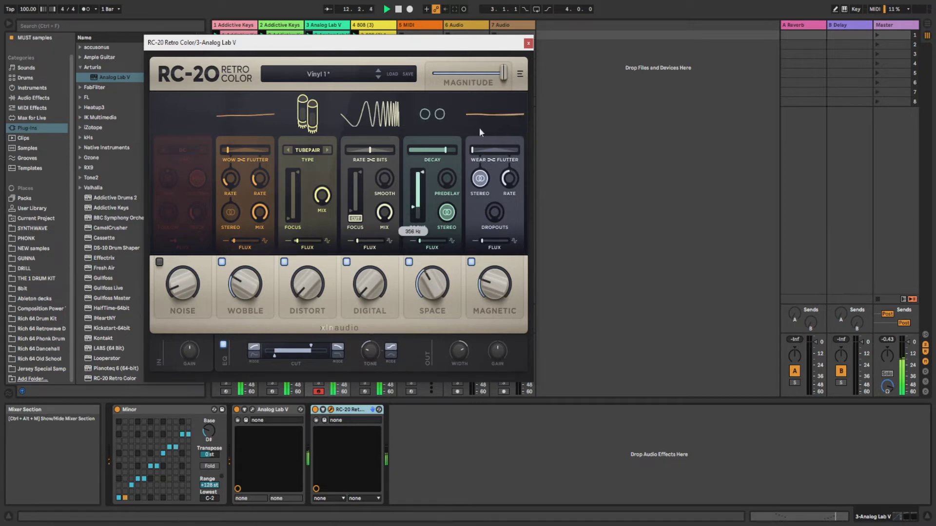
pyautogui.click(528, 43)
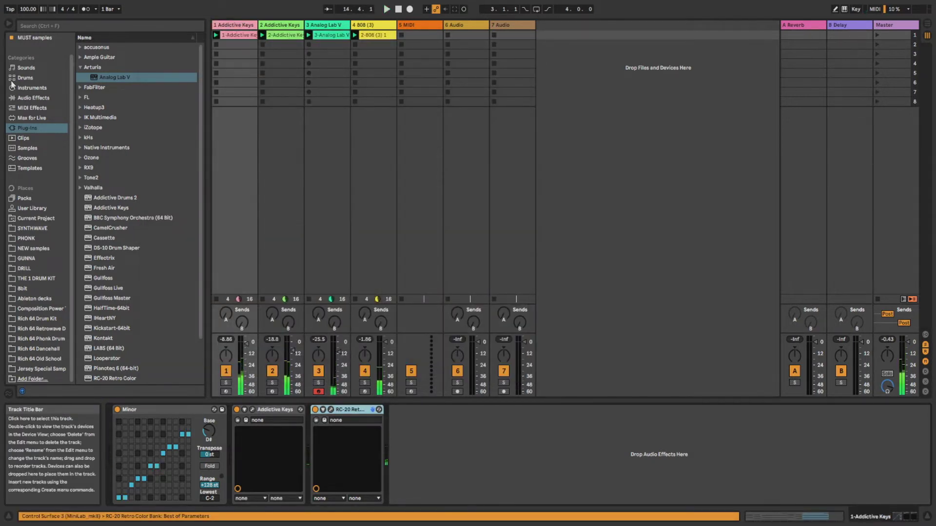
# - Add EQ Eight after RC-20 on the first Addictive Keys track and make band 1 a low cut at 80.8 Hz with Q 0.45
pyautogui.click(30, 98)
pyautogui.click(80, 87)
pyautogui.click(79, 78)
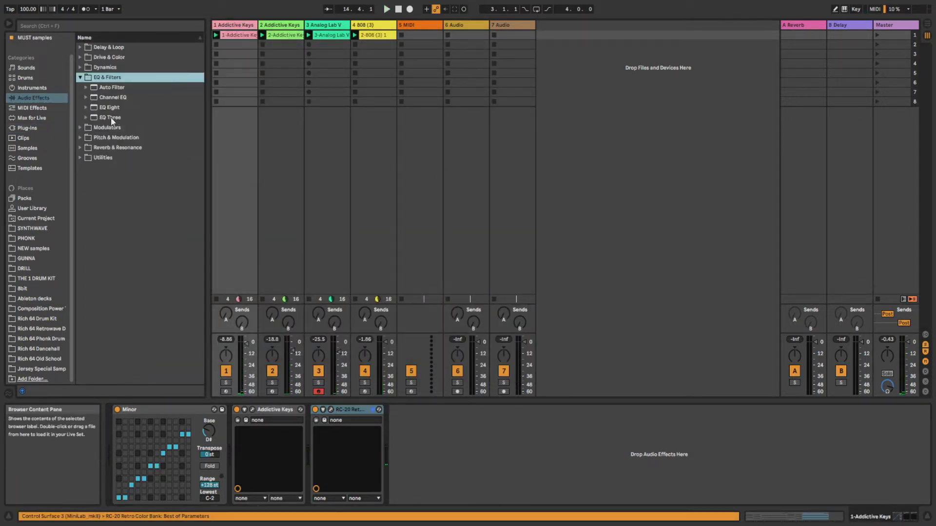
pyautogui.doubleClick(105, 108)
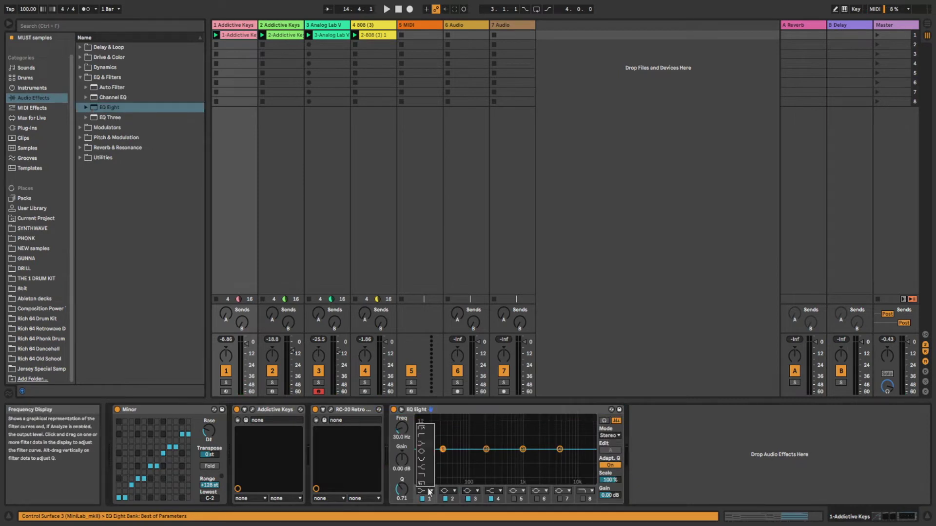
pyautogui.click(422, 428)
pyautogui.press('space')
pyautogui.moveTo(466, 464); pyautogui.dragTo(464, 464)
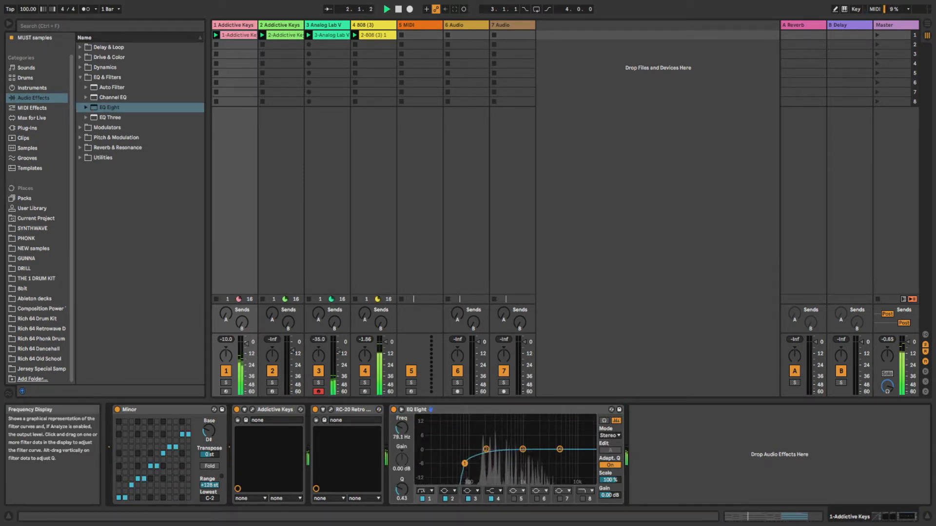
pyautogui.press('space')
# - Copy the EQ Eight to the second Addictive Keys track and raise its low cut to 153 Hz during playback
pyautogui.click(461, 410)
pyautogui.hotkey('ctrl', 'c')
pyautogui.click(278, 25)
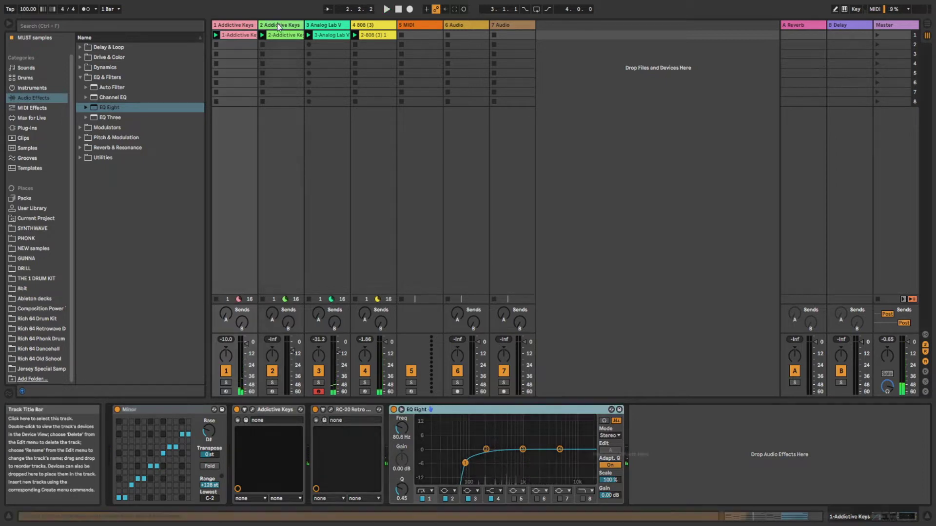
pyautogui.hotkey('ctrl', 'v')
pyautogui.press('space')
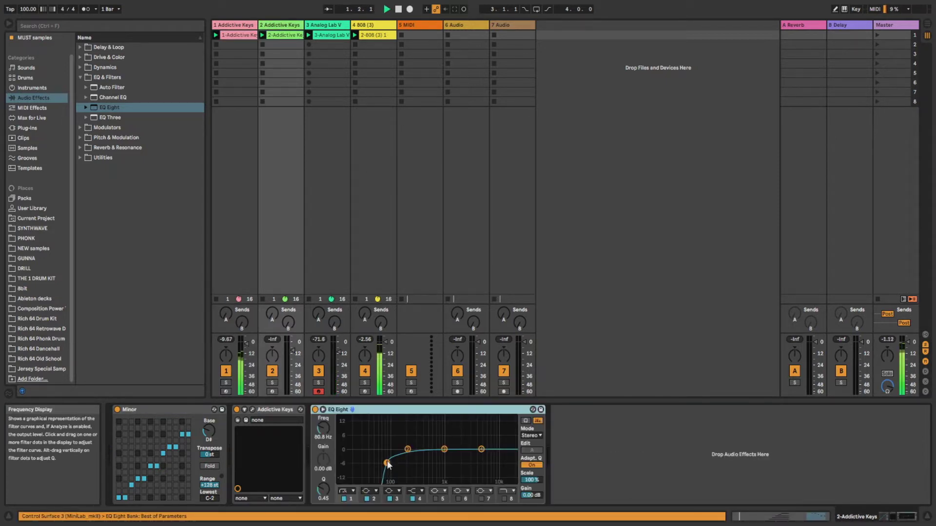
pyautogui.moveTo(392, 462); pyautogui.dragTo(401, 463)
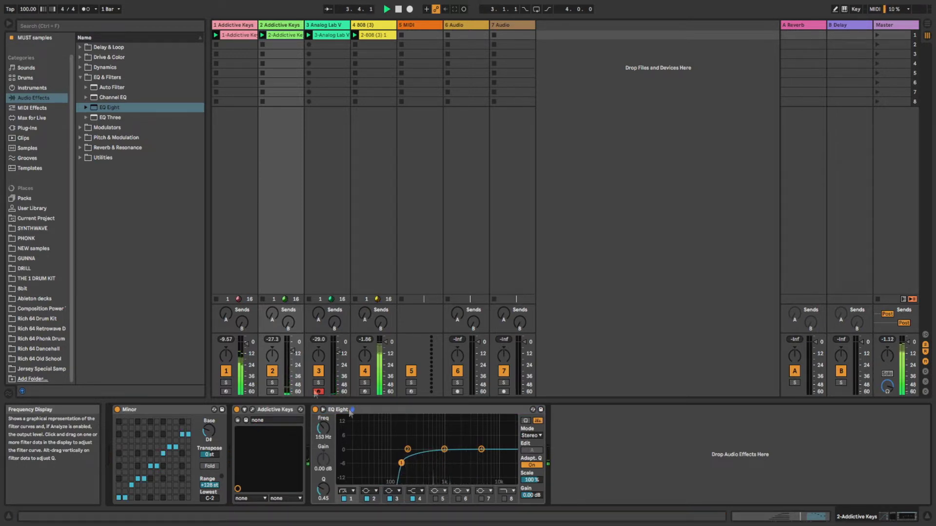
# - Raise the EQ Eight low cut on the first Addictive Keys track to 86.1 Hz
pyautogui.click(244, 145)
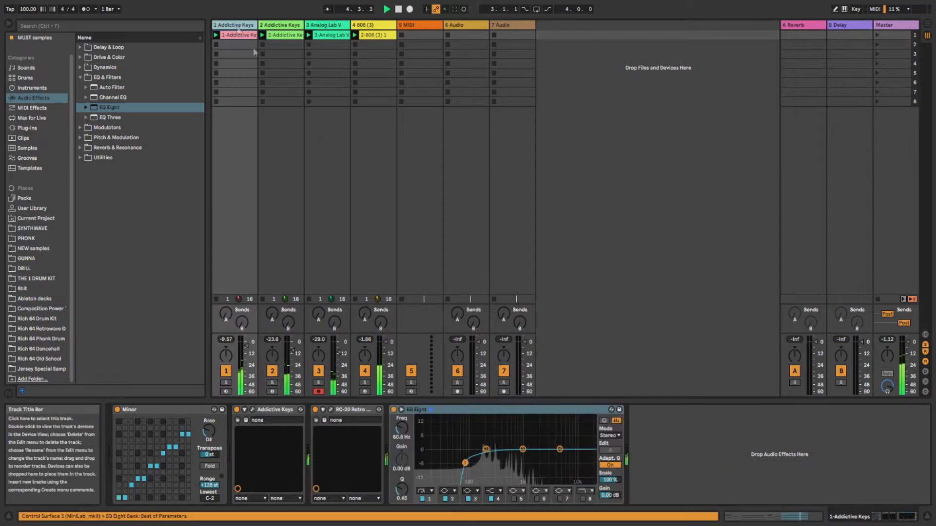
pyautogui.moveTo(466, 463); pyautogui.dragTo(467, 463)
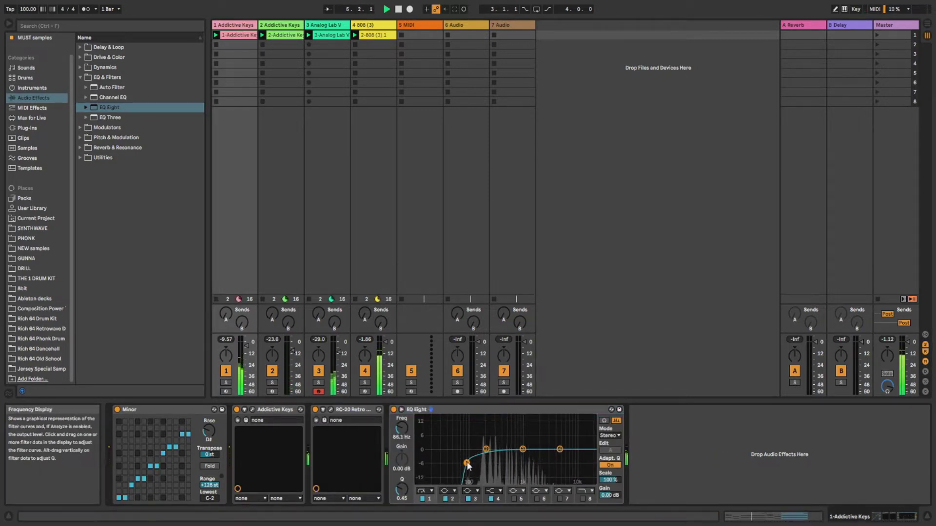
# - Load an empty Drum Rack onto MIDI track 5
pyautogui.click(416, 28)
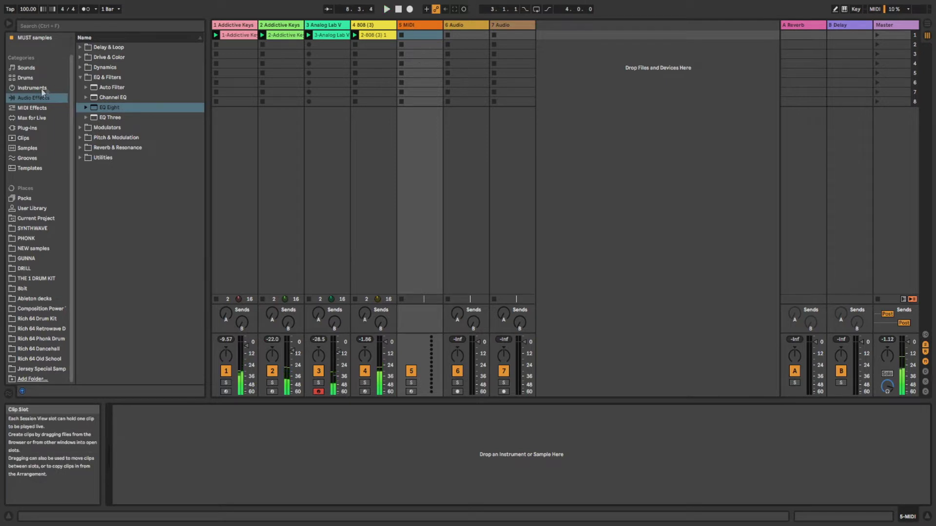
pyautogui.click(25, 77)
pyautogui.doubleClick(106, 57)
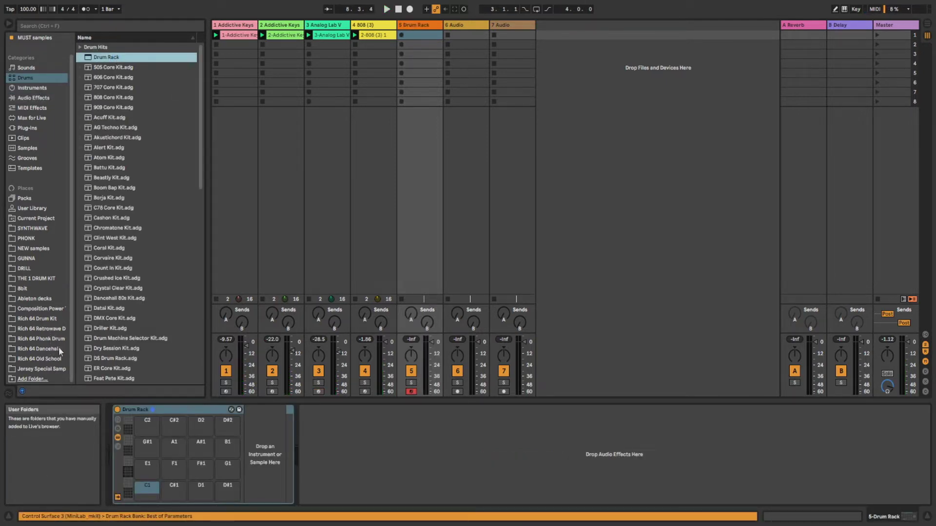
# - Audition the kick samples in the Rich 64 Old School folder, from the first few through Kick (17)
pyautogui.click(39, 358)
pyautogui.click(79, 47)
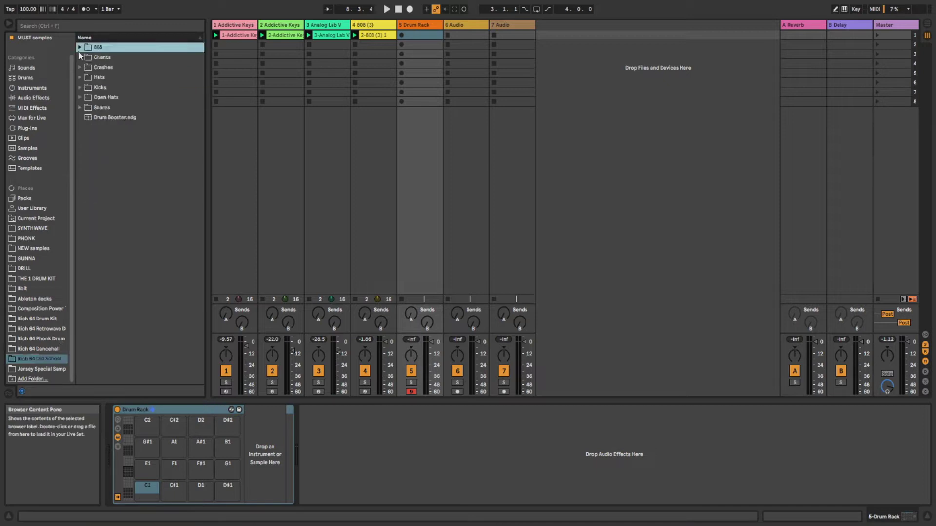
pyautogui.click(80, 87)
pyautogui.click(106, 119)
pyautogui.click(118, 138)
pyautogui.click(129, 168)
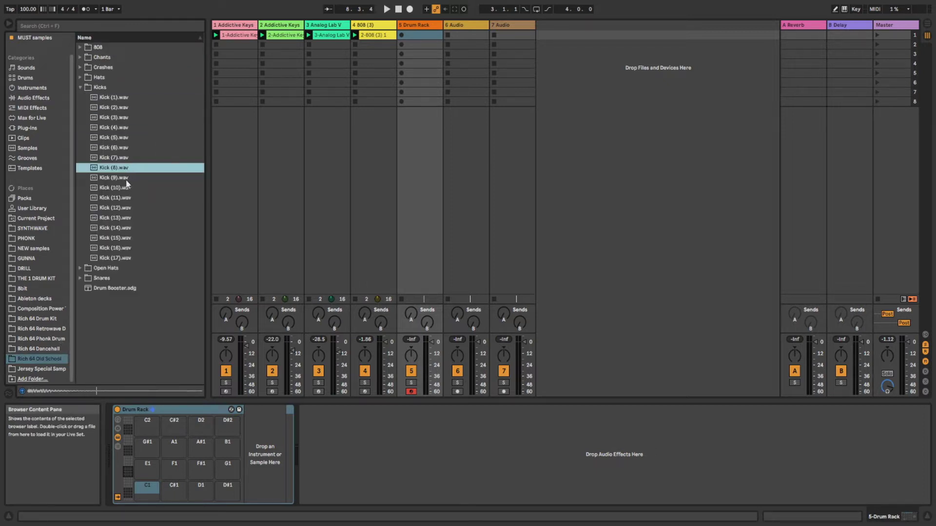
pyautogui.click(127, 179)
pyautogui.click(126, 190)
pyautogui.click(128, 200)
pyautogui.click(122, 249)
pyautogui.click(122, 258)
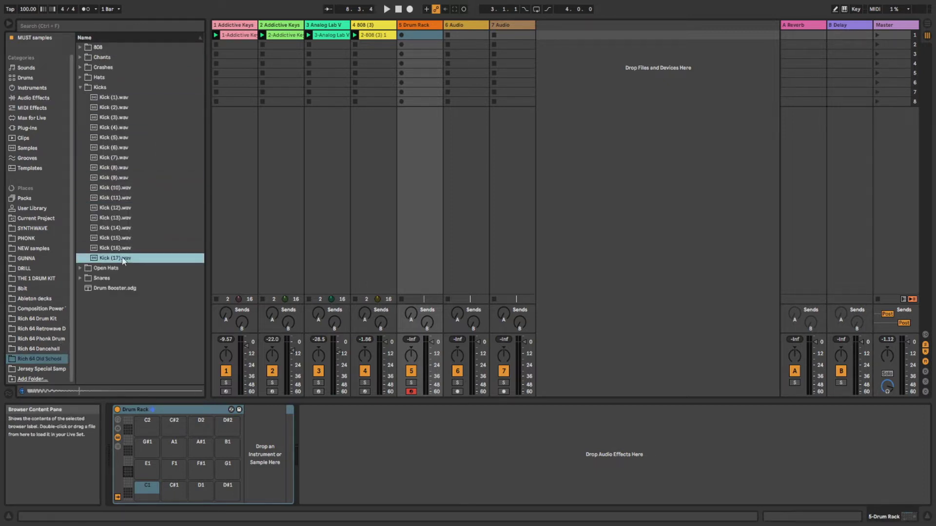
# - Compare Kick (14) and Kick (15), then place Kick (15) on the Drum Rack's C1 pad
pyautogui.click(125, 239)
pyautogui.click(117, 228)
pyautogui.click(102, 237)
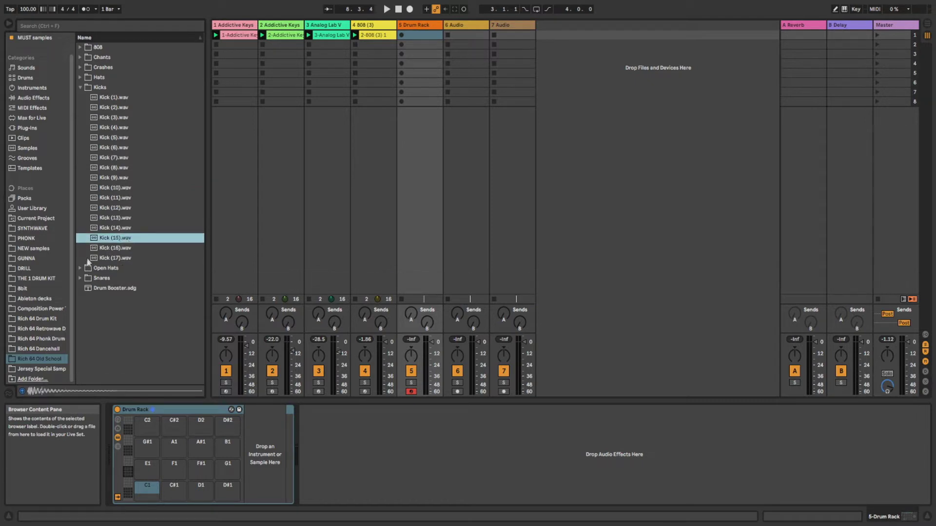
pyautogui.moveTo(165, 420); pyautogui.dragTo(165, 482)
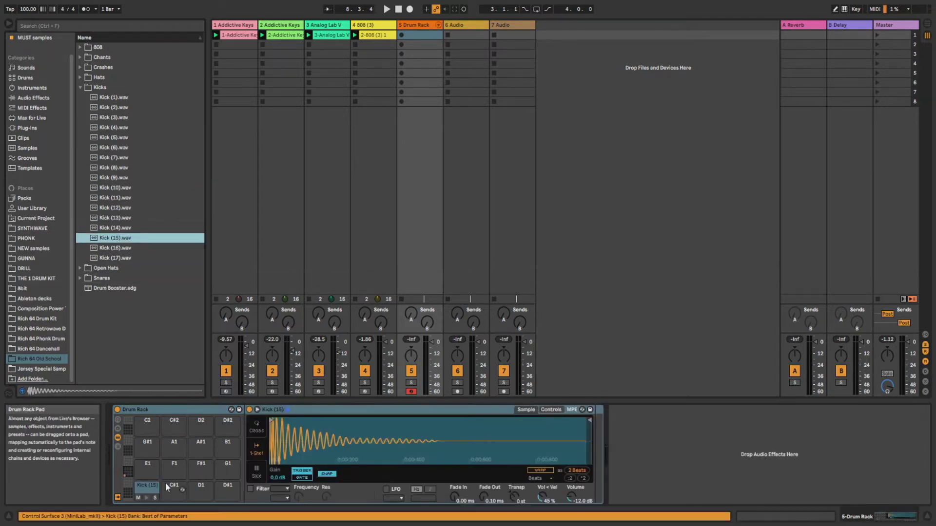
pyautogui.click(169, 473)
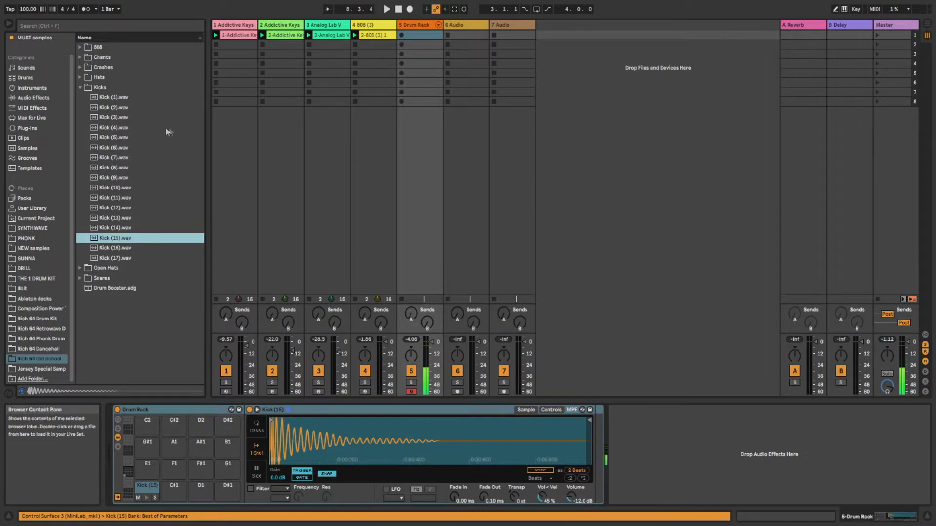
# - Audition the Rich 64 Old School snares and place Snare (7) on the Drum Rack's D1 pad
pyautogui.click(80, 87)
pyautogui.click(80, 107)
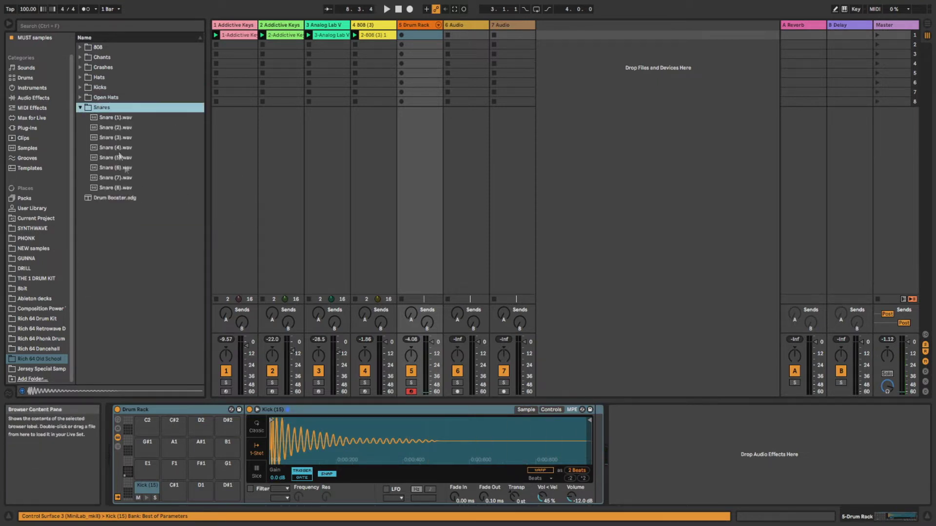
pyautogui.click(124, 159)
pyautogui.click(126, 168)
pyautogui.click(127, 177)
pyautogui.click(127, 189)
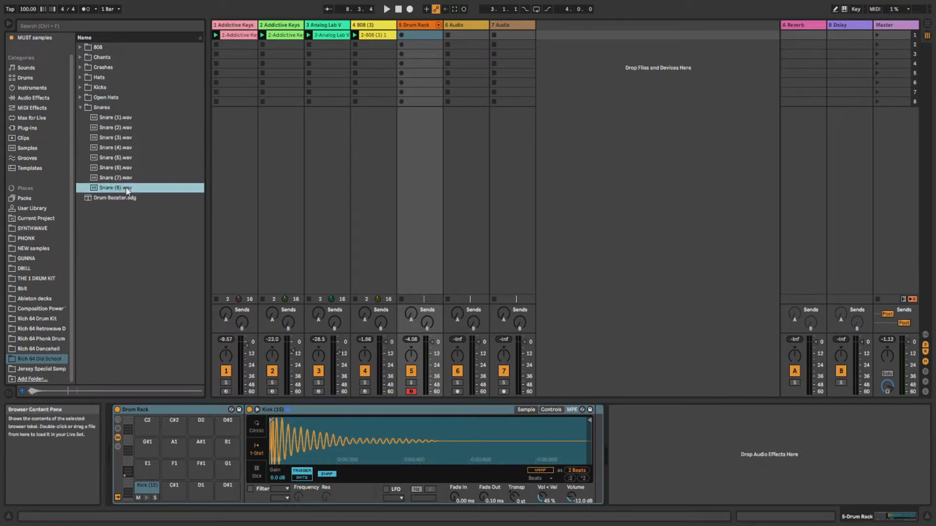
pyautogui.click(124, 179)
pyautogui.moveTo(122, 182); pyautogui.dragTo(197, 490)
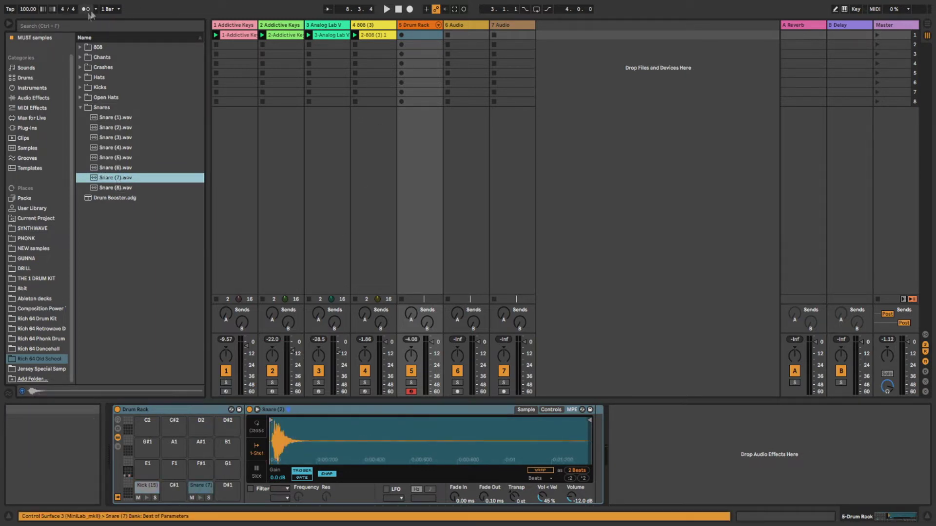
# - Record a four-bar kick and snare pattern into the Drum Rack track's first clip slot and review its notes
pyautogui.click(386, 9)
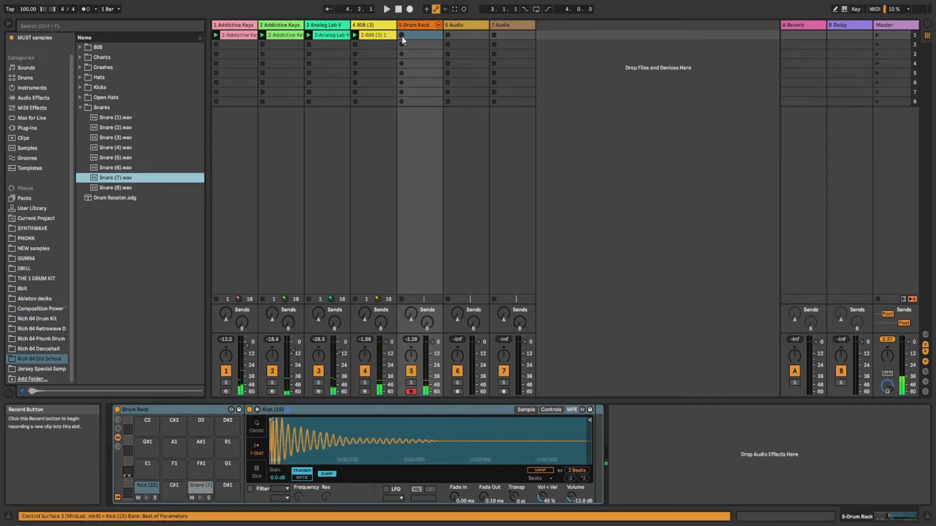
pyautogui.click(401, 35)
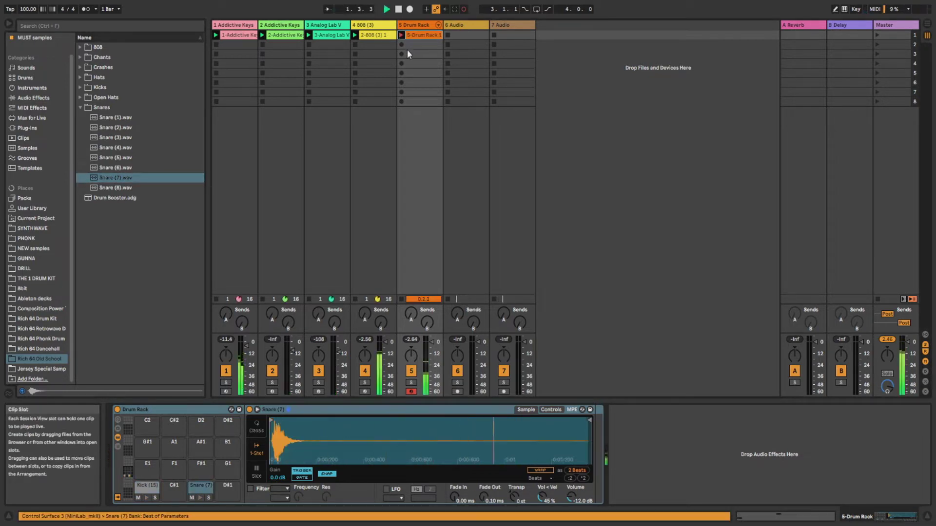
pyautogui.doubleClick(248, 35)
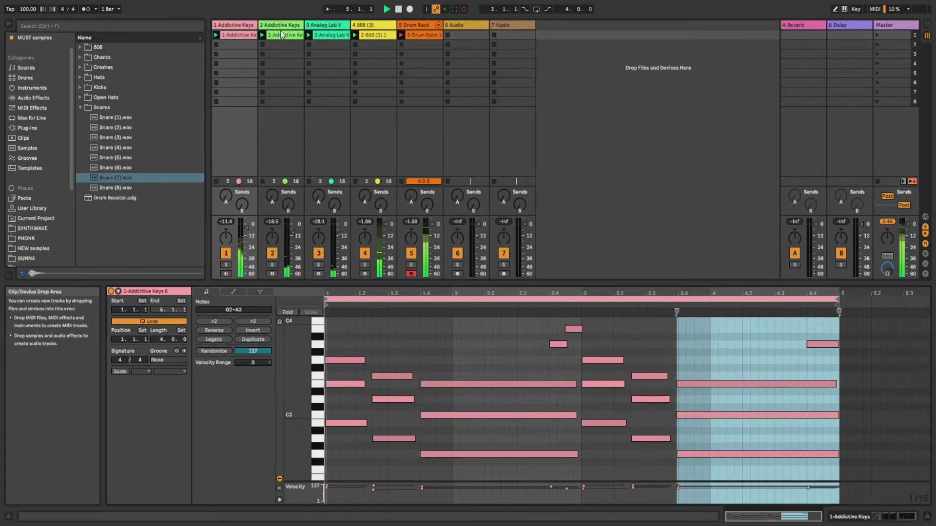
pyautogui.click(422, 35)
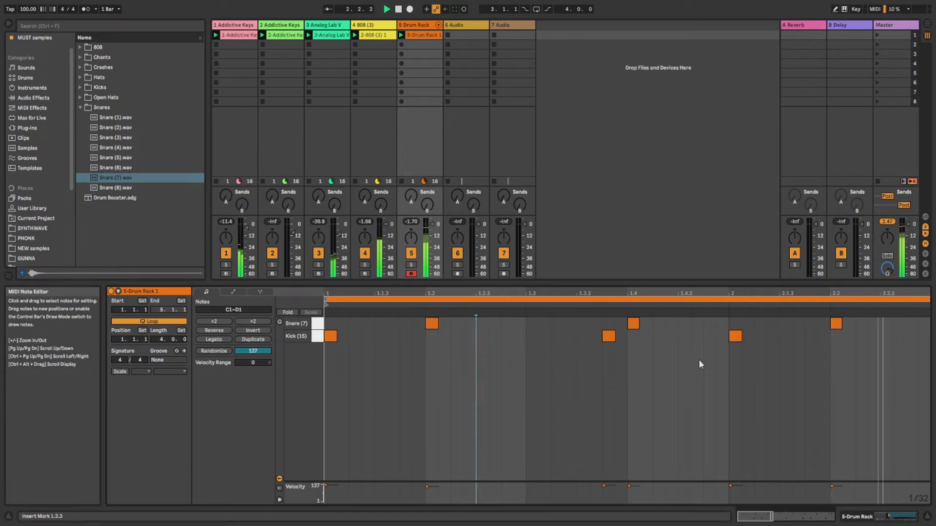
pyautogui.scroll(-3, 577, 304)
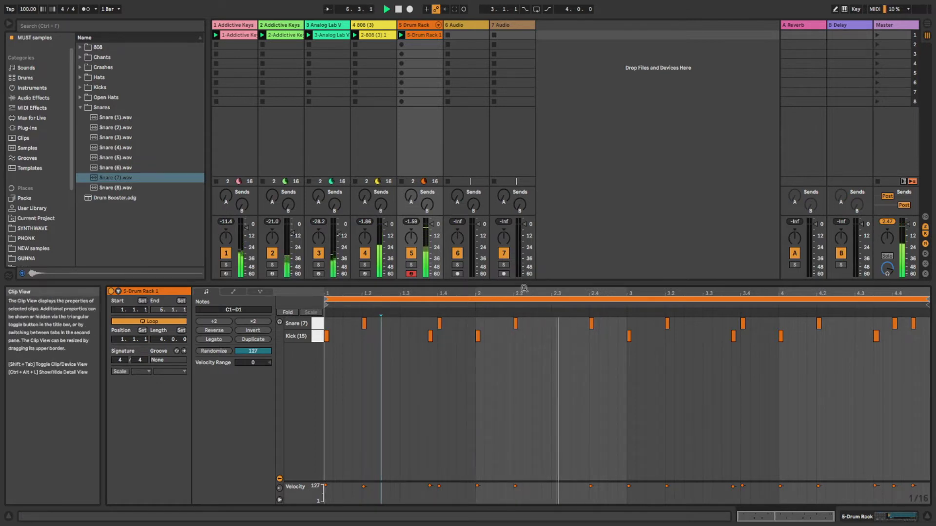
# - Replace the kick on the Drum Rack's C1 pad with Kick (13) and play the beat
pyautogui.doubleClick(415, 30)
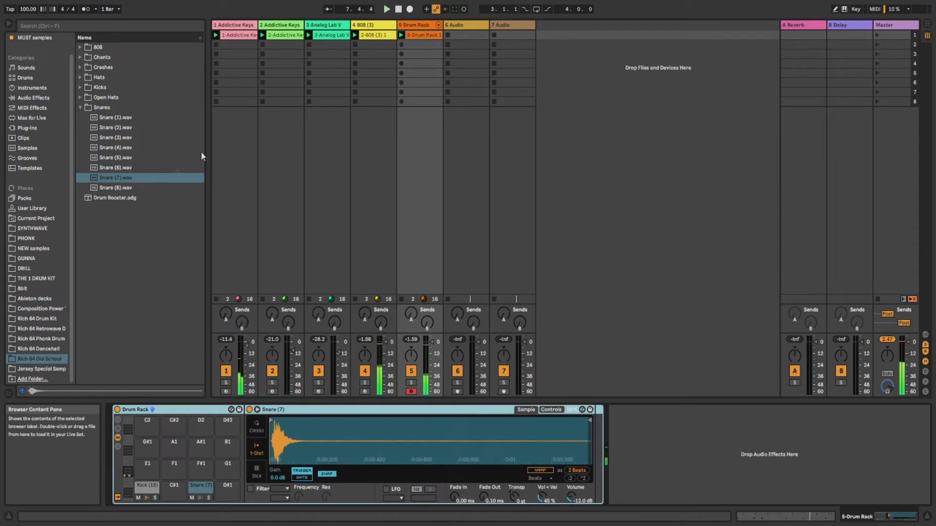
pyautogui.click(81, 88)
pyautogui.click(122, 218)
pyautogui.moveTo(118, 220); pyautogui.dragTo(144, 482)
pyautogui.press('space')
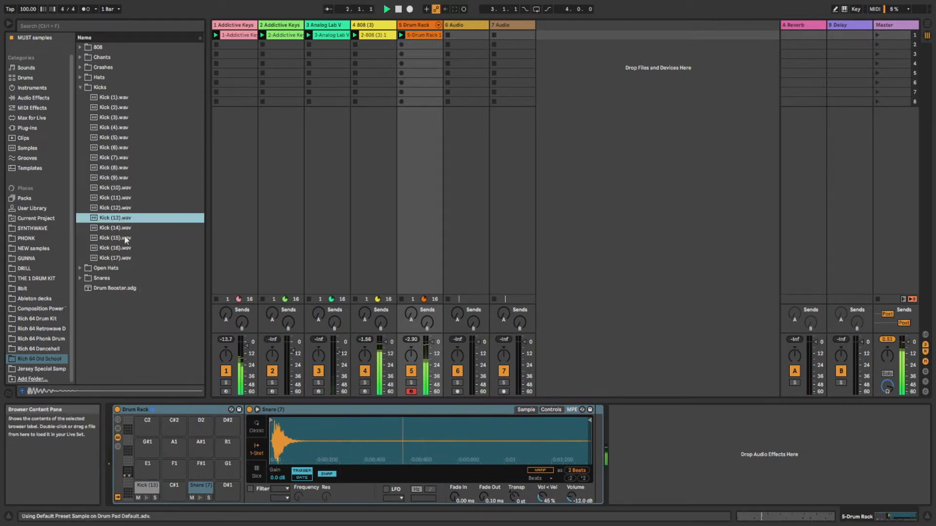
pyautogui.doubleClick(147, 487)
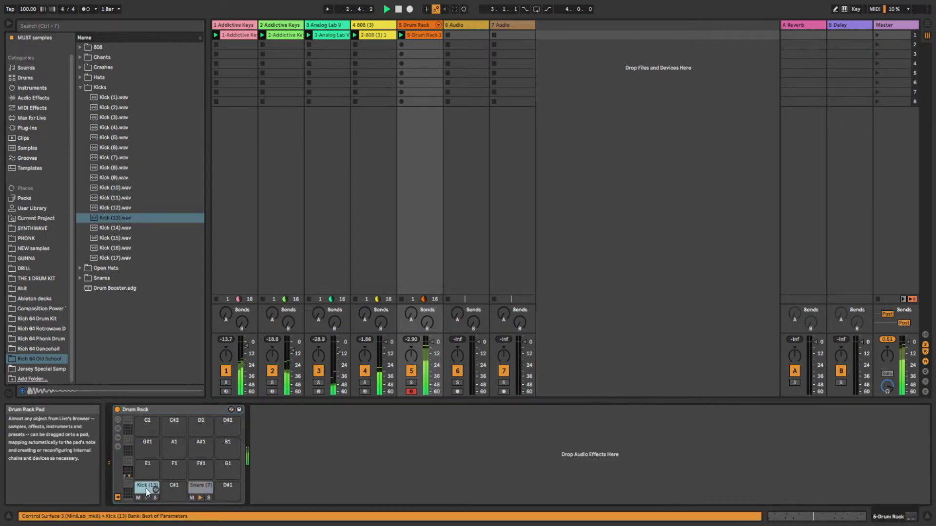
# - Compare the drum clip with the 808 clip's notes and add a kick hit at 3.4.2
pyautogui.doubleClick(429, 42)
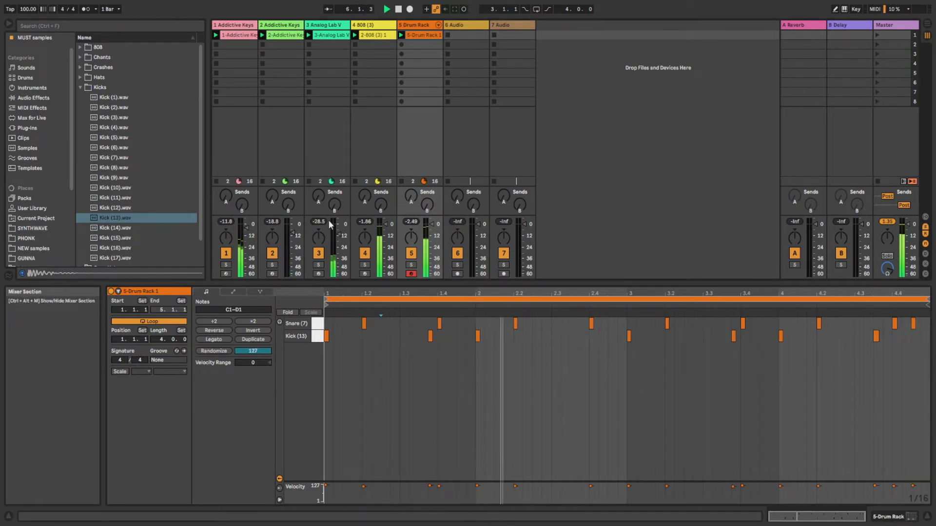
pyautogui.click(373, 39)
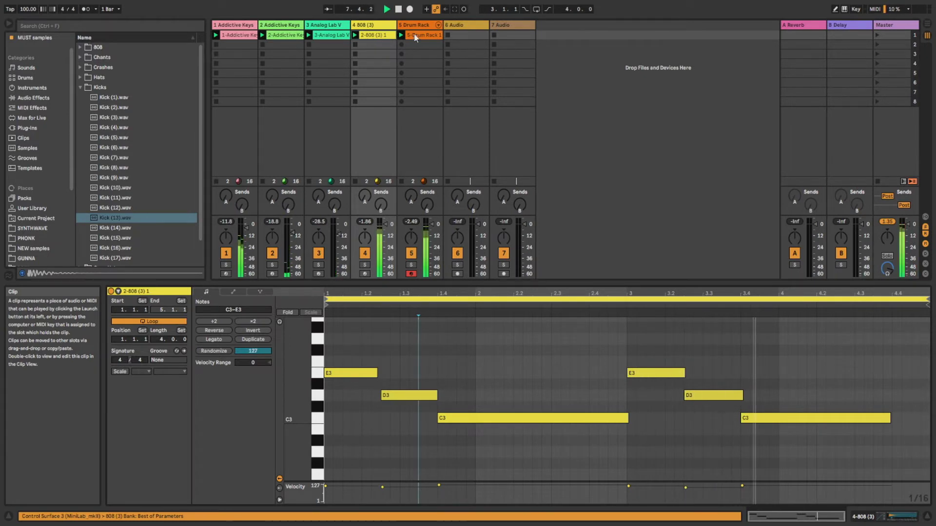
pyautogui.click(428, 36)
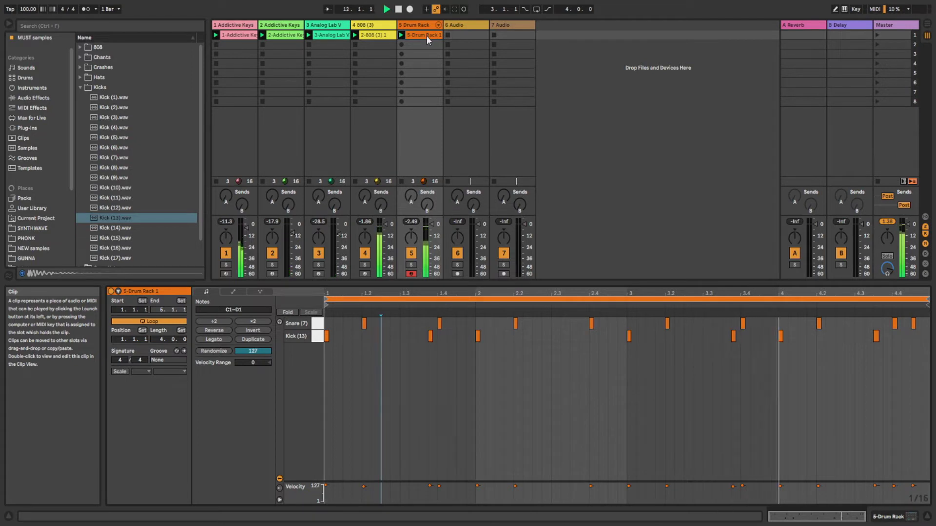
pyautogui.doubleClick(755, 336)
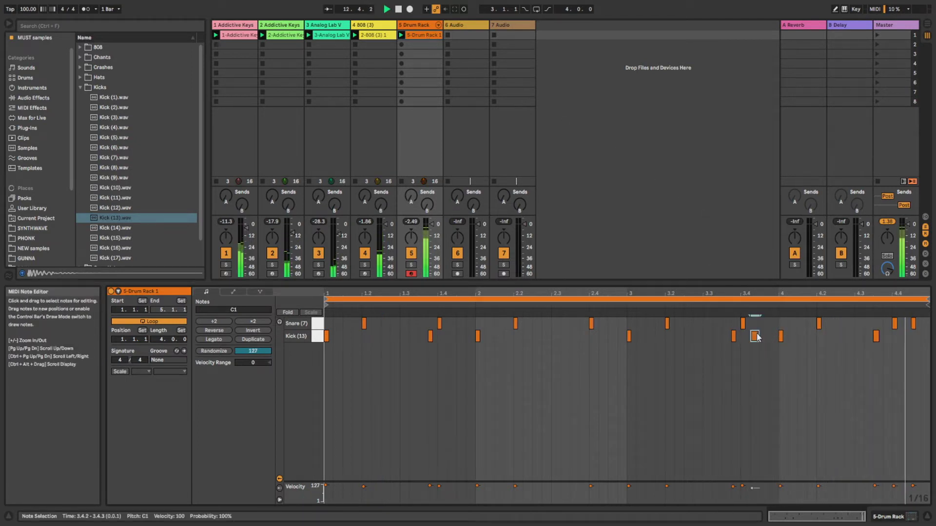
# - Audition the other snares and replace the snare on the Drum Rack's D1 pad with Snare (2)
pyautogui.doubleClick(414, 26)
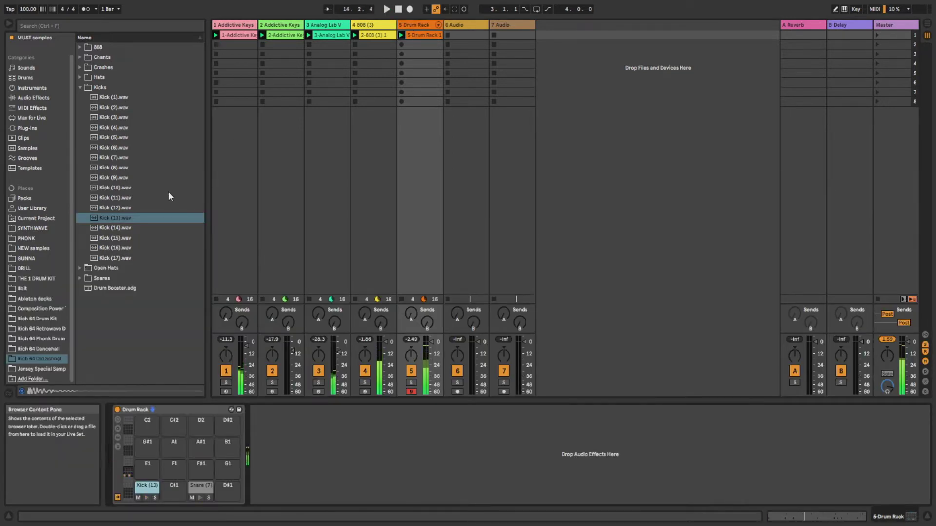
pyautogui.click(81, 88)
pyautogui.click(81, 107)
pyautogui.click(144, 179)
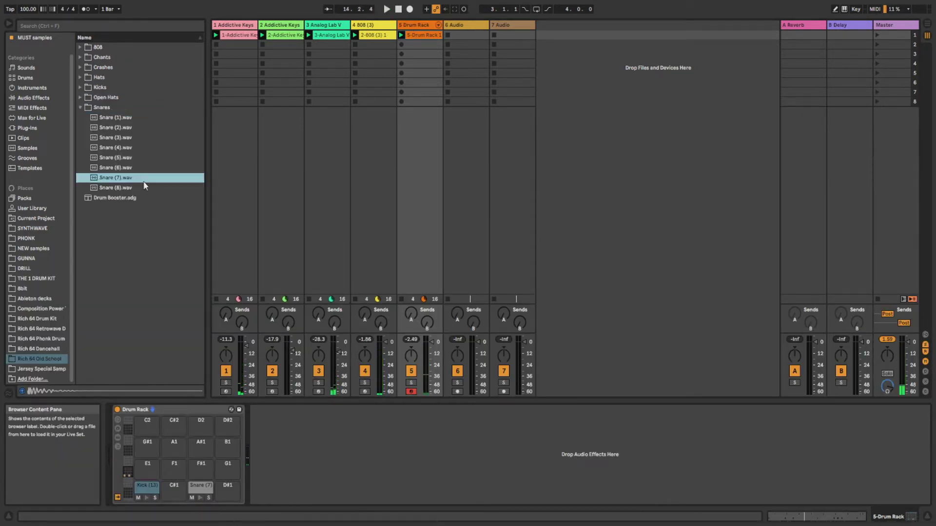
pyautogui.click(121, 167)
pyautogui.click(126, 158)
pyautogui.click(126, 148)
pyautogui.click(126, 138)
pyautogui.click(127, 128)
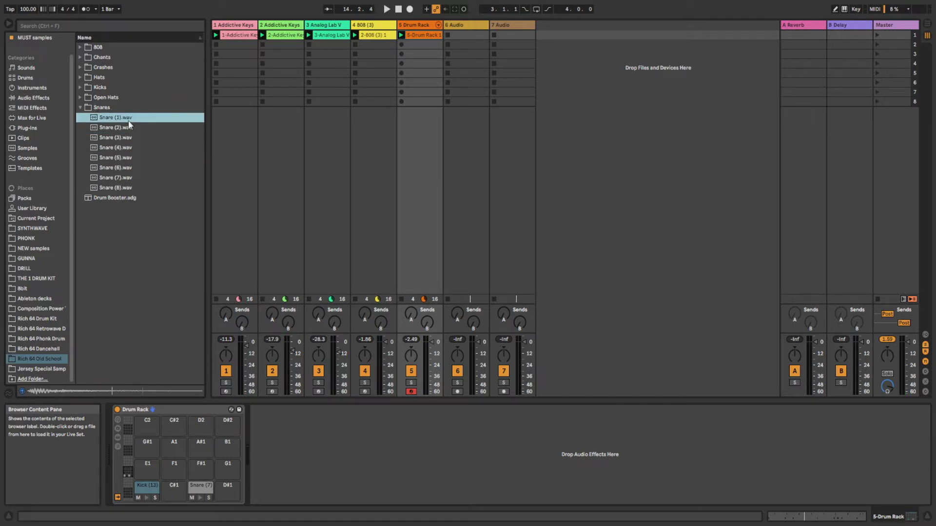
pyautogui.moveTo(126, 131); pyautogui.dragTo(204, 491)
pyautogui.press('space')
pyautogui.doubleClick(202, 488)
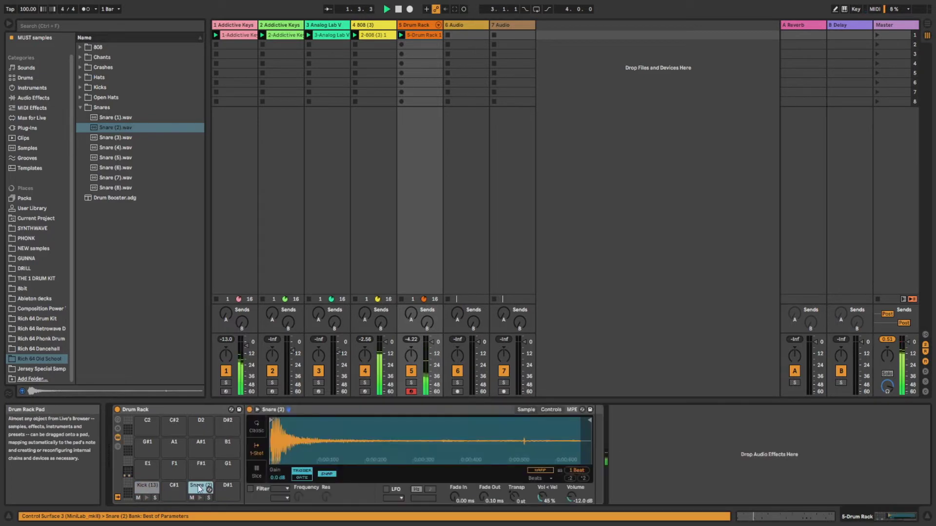
# - Turn off Snap for Snare (2), set its fade-out to 238 ms and shorten the sample's end
pyautogui.click(327, 474)
pyautogui.moveTo(496, 494); pyautogui.dragTo(496, 470)
pyautogui.click(550, 410)
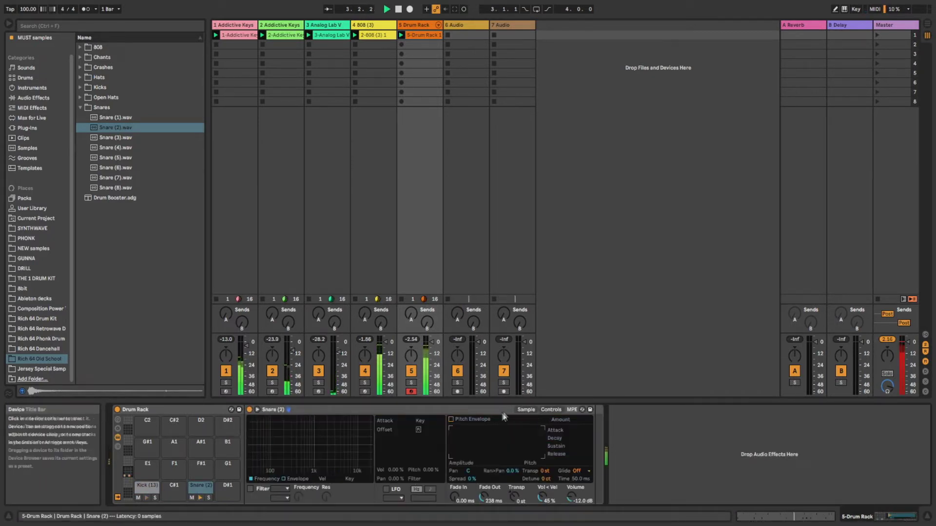
pyautogui.click(526, 410)
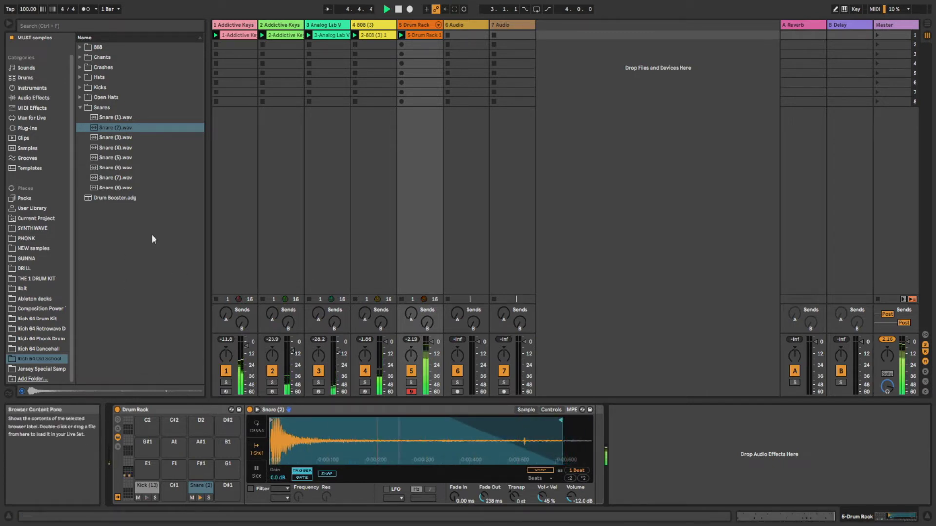
# - Insert a new MIDI track after the Drum Rack track
pyautogui.click(80, 107)
pyautogui.rightClick(427, 25)
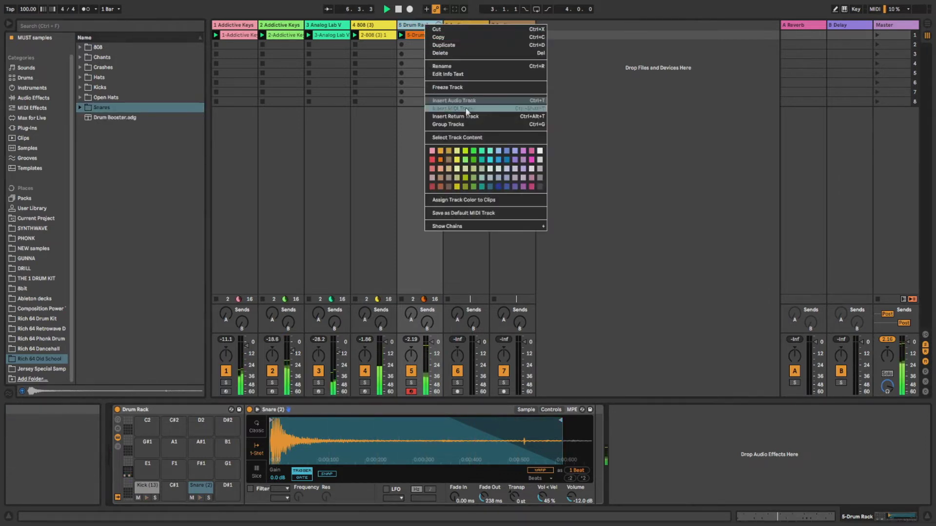
pyautogui.click(463, 103)
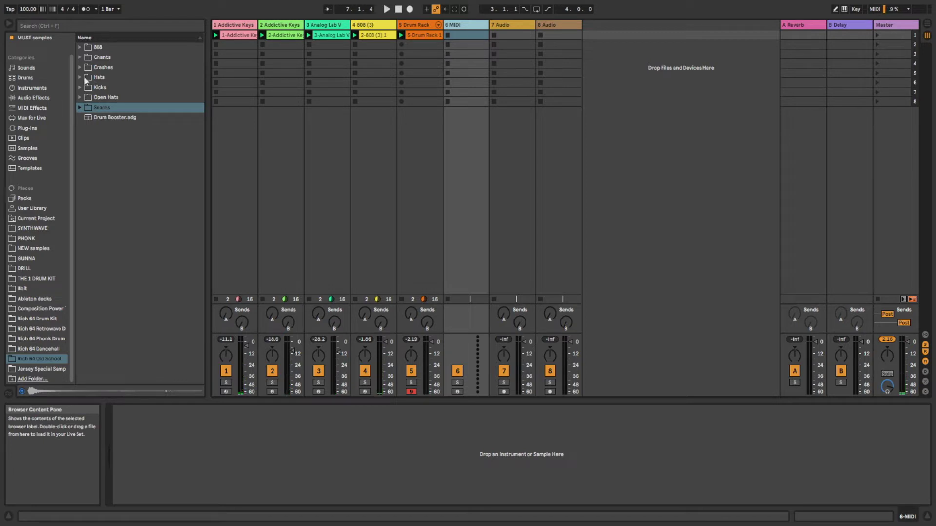
# - Audition the Rich 64 Old School hats and load Hat (6) onto the new MIDI track
pyautogui.click(81, 77)
pyautogui.click(103, 100)
pyautogui.click(114, 119)
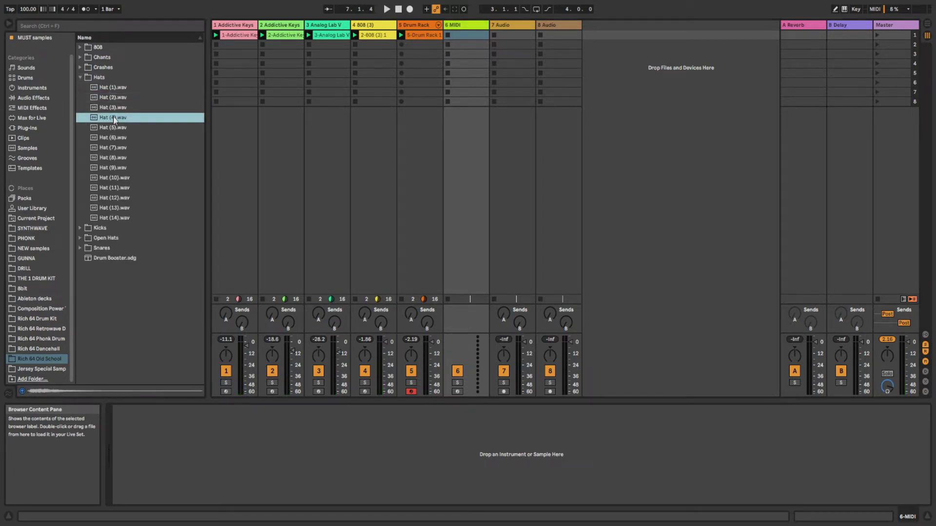
pyautogui.click(126, 139)
pyautogui.doubleClick(117, 140)
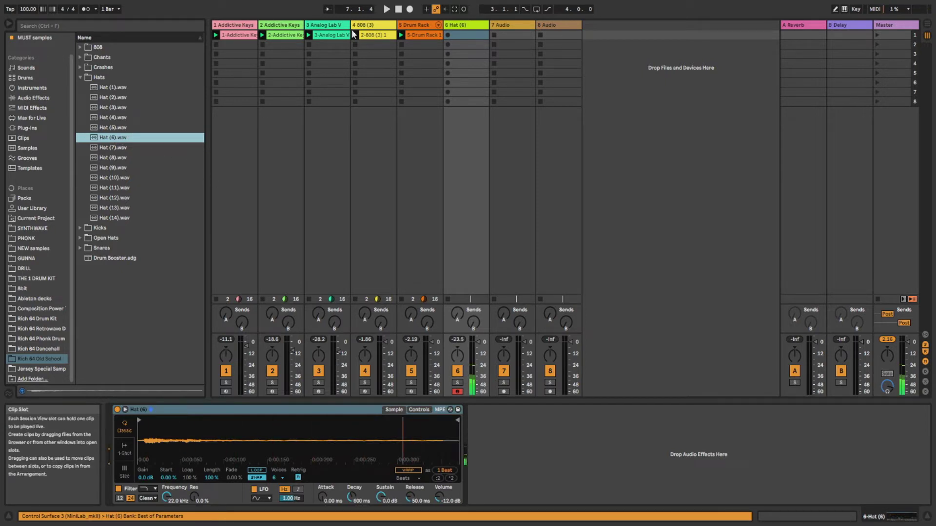
# - Record a four-bar pattern of off-beat C3 hi-hats into the Hat (6) track's first slot and open the clip's notes
pyautogui.click(386, 9)
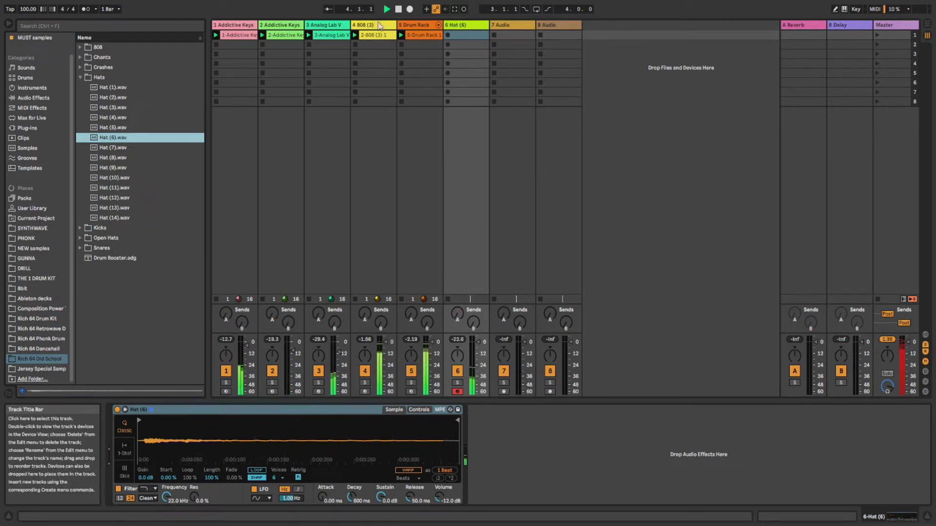
pyautogui.click(448, 35)
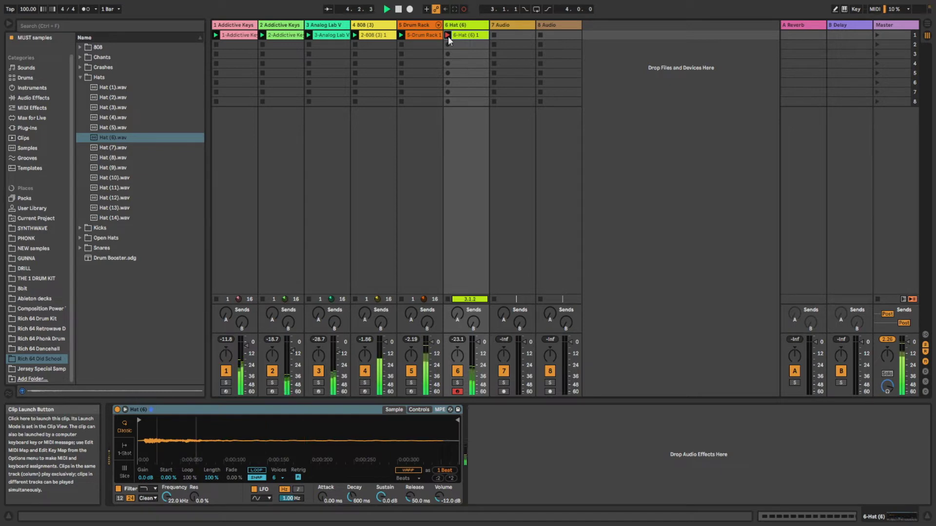
pyautogui.click(447, 36)
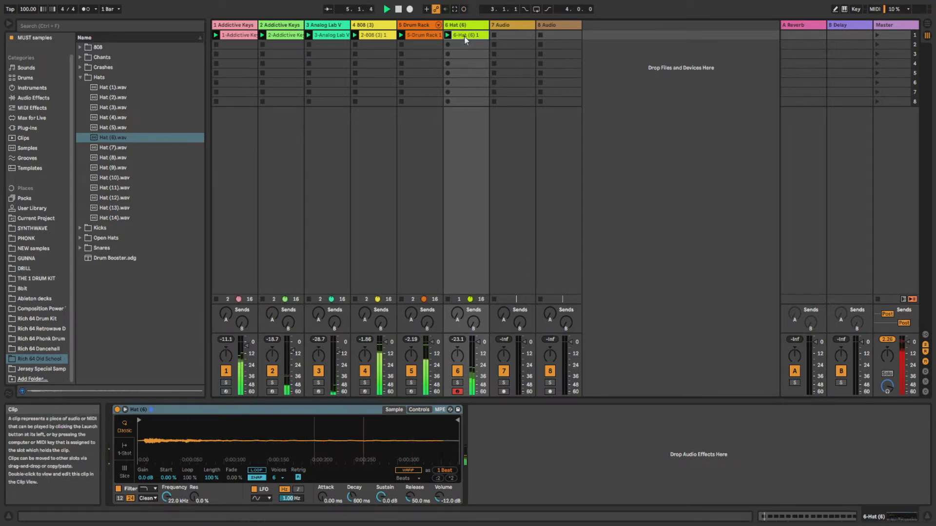
pyautogui.scroll(-2, 546, 429)
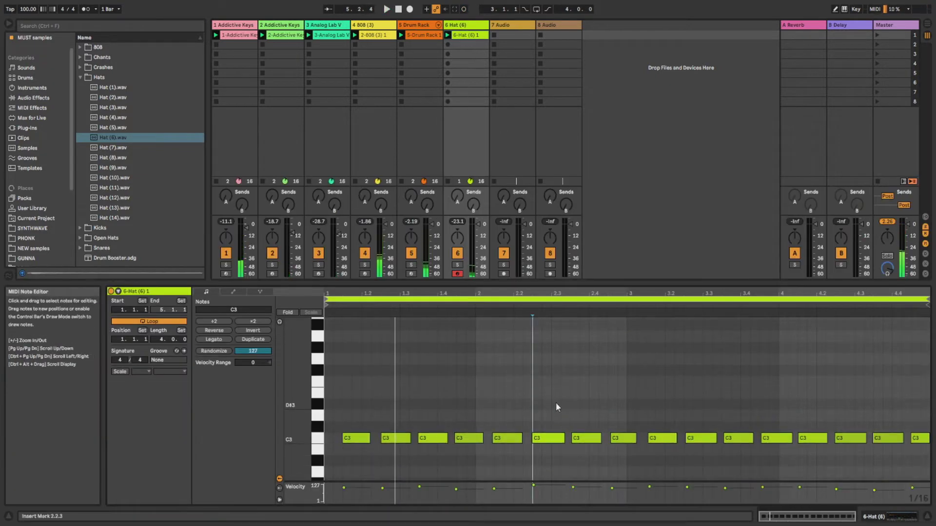
pyautogui.click(691, 439)
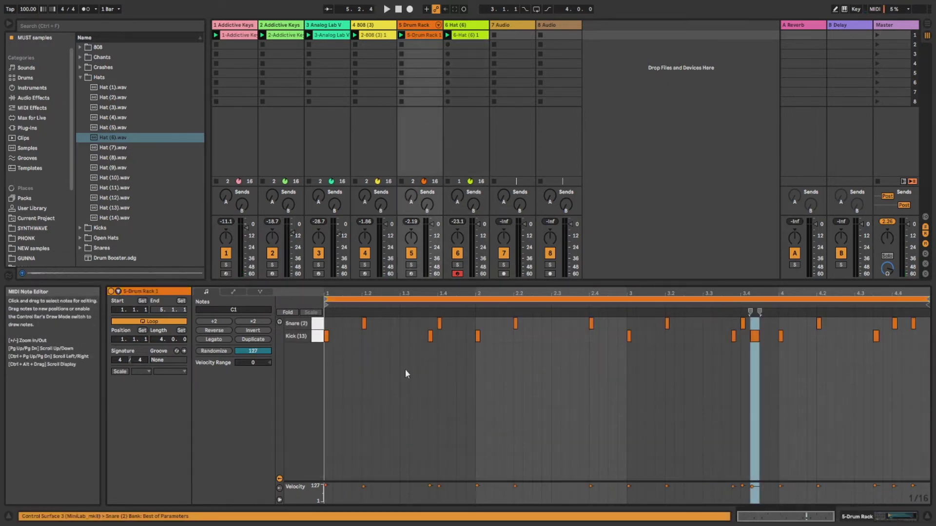
# - Nudge the kick and snare notes in bars 1 and 2 of the Drum Rack clip slightly late, off the grid
pyautogui.moveTo(363, 325); pyautogui.dragTo(366, 326)
pyautogui.click(431, 337)
pyautogui.scroll(5, 431, 340)
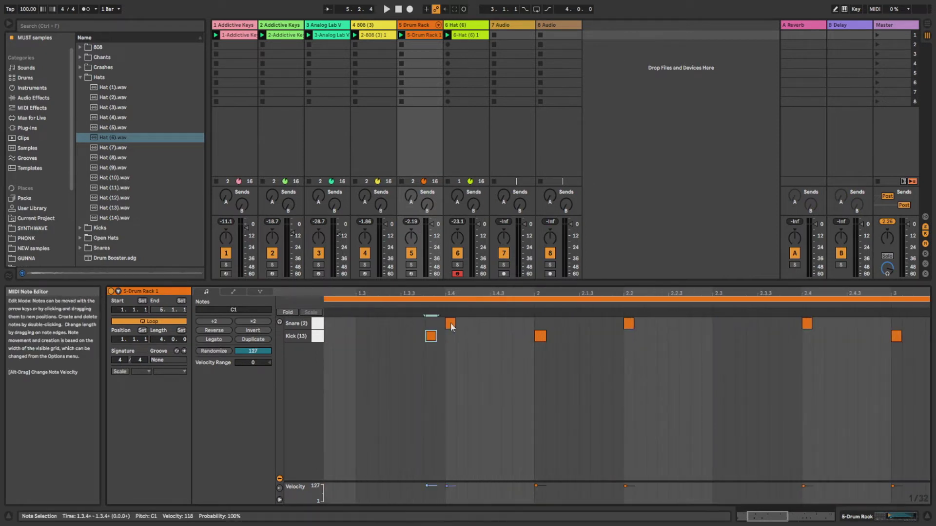
pyautogui.moveTo(538, 336); pyautogui.dragTo(541, 336)
pyautogui.moveTo(632, 325); pyautogui.dragTo(634, 326)
pyautogui.hscroll(10, 585, 322)
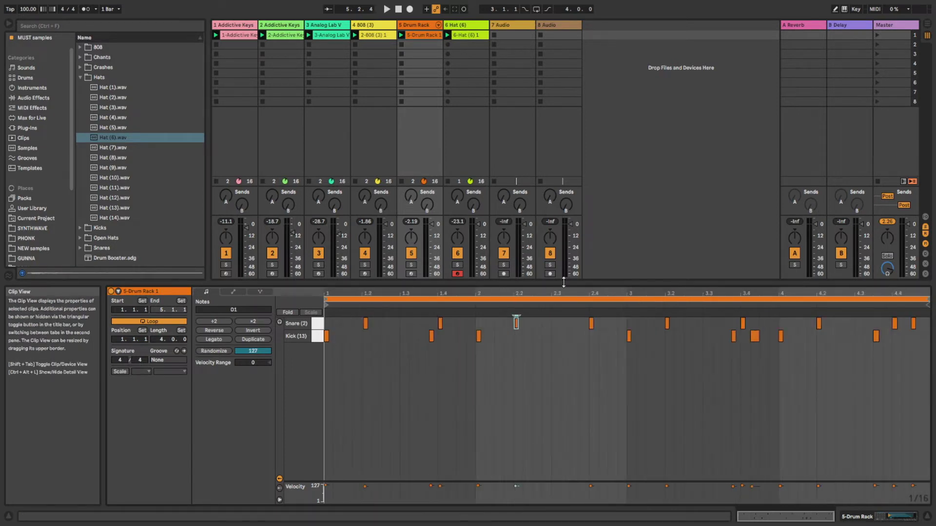
# - Nudge the kick and snare notes in bars 3 and 4 of the Drum Rack clip slightly late and play the beat
pyautogui.moveTo(565, 326); pyautogui.dragTo(566, 328)
pyautogui.click(702, 336)
pyautogui.moveTo(716, 296); pyautogui.dragTo(385, 296)
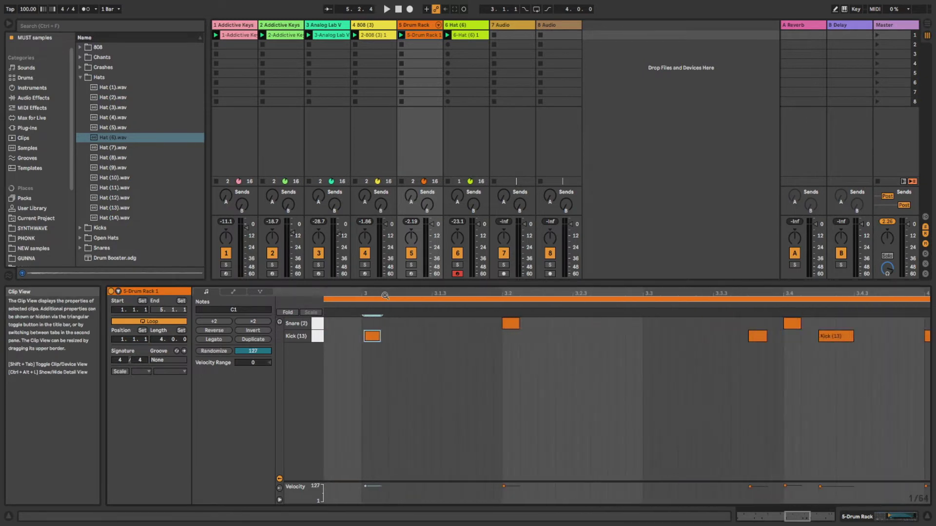
pyautogui.moveTo(508, 324); pyautogui.dragTo(509, 324)
pyautogui.click(758, 337)
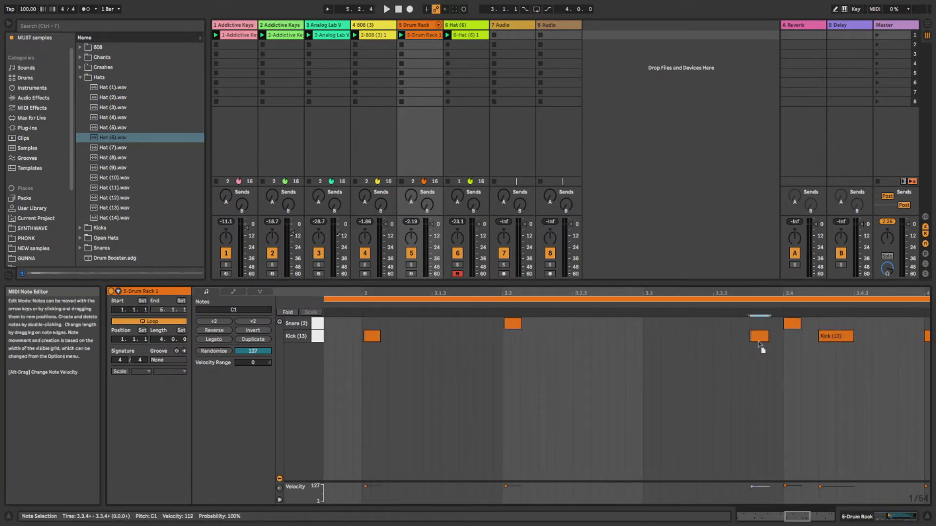
pyautogui.moveTo(828, 337); pyautogui.dragTo(831, 340)
pyautogui.moveTo(829, 295); pyautogui.dragTo(424, 295)
pyautogui.click(508, 337)
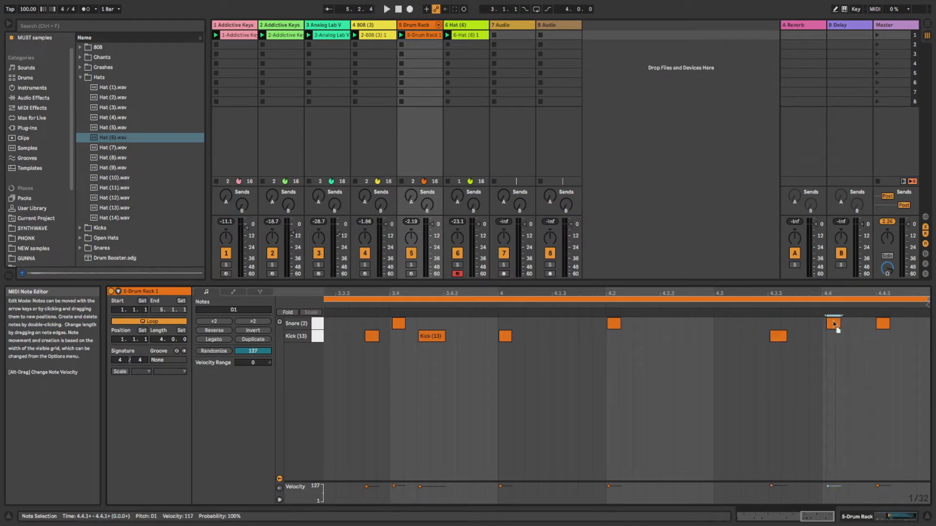
pyautogui.press('space')
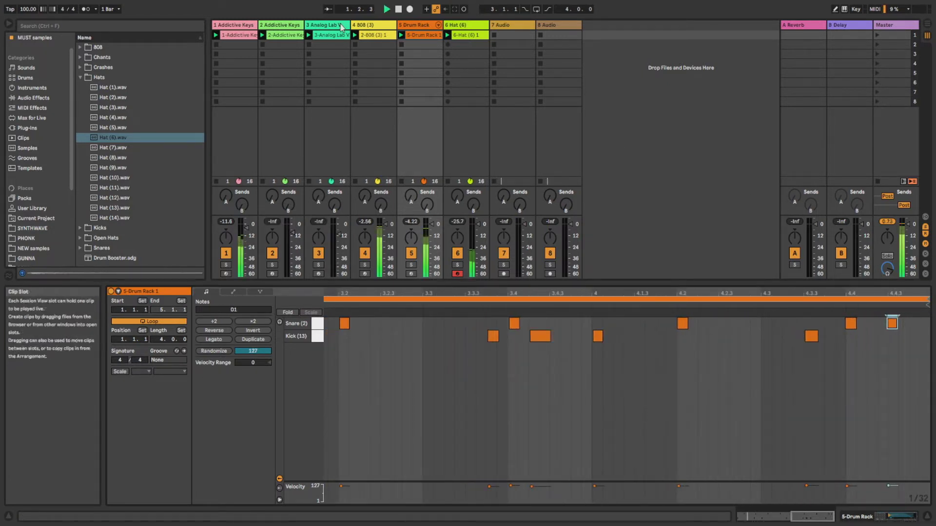
# - Audition the Rich 64 Old School crashes and load Visions Crash (17) onto the Drum Rack's E1 pad, transposed +1 st at -18.9 dB
pyautogui.doubleClick(413, 25)
pyautogui.click(87, 77)
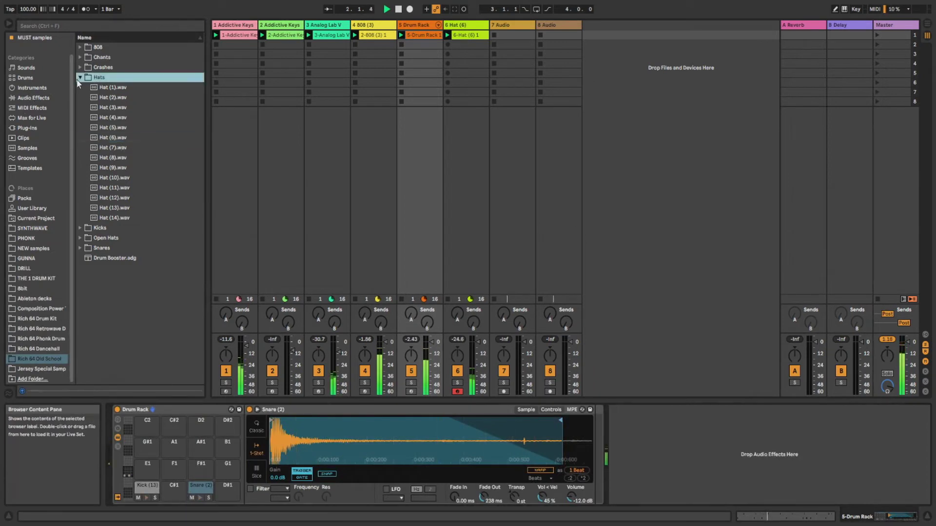
pyautogui.click(83, 69)
pyautogui.click(119, 118)
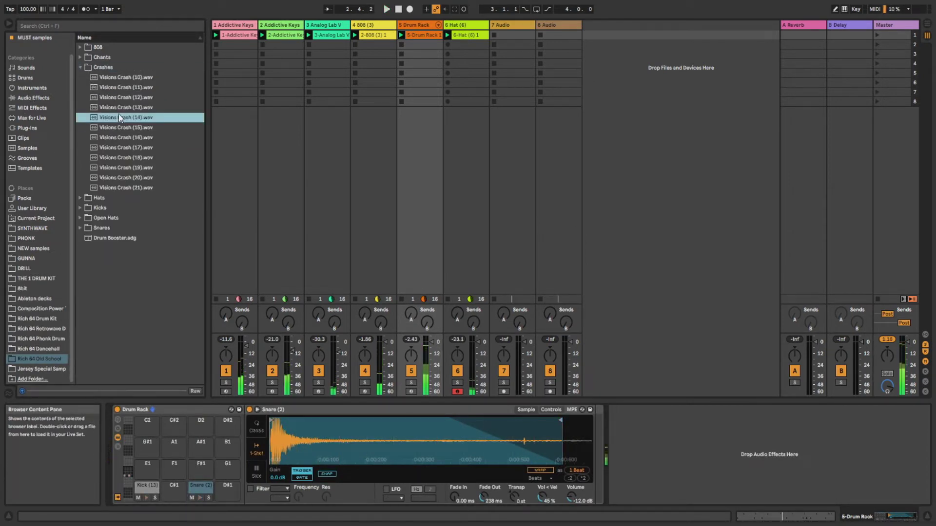
pyautogui.click(123, 108)
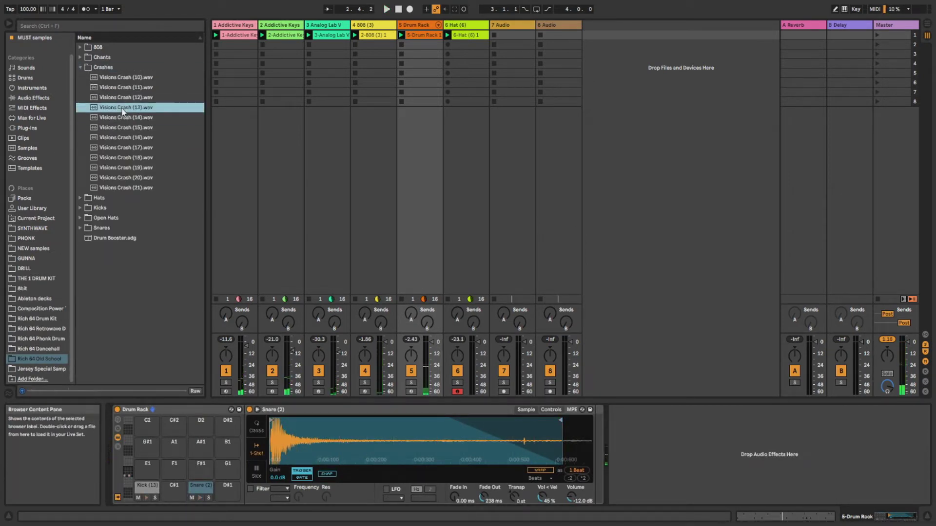
pyautogui.click(137, 168)
pyautogui.click(135, 159)
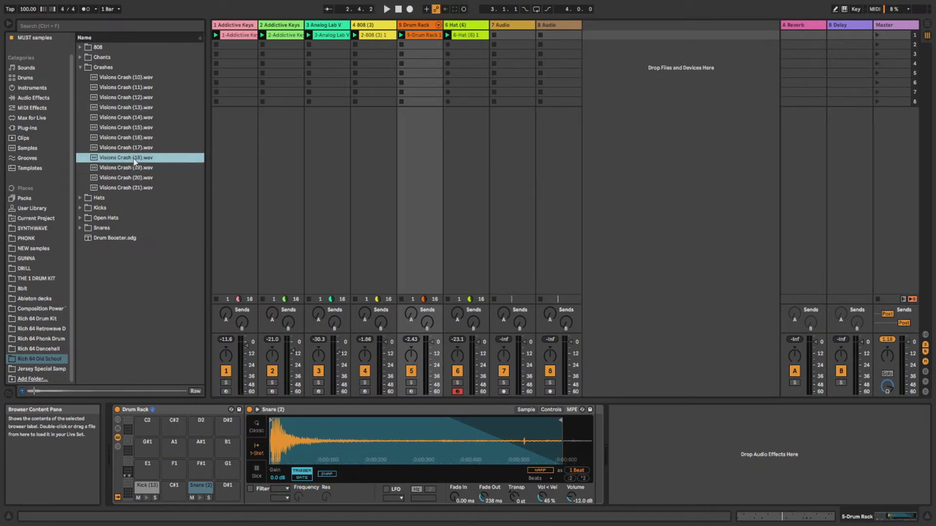
pyautogui.click(136, 152)
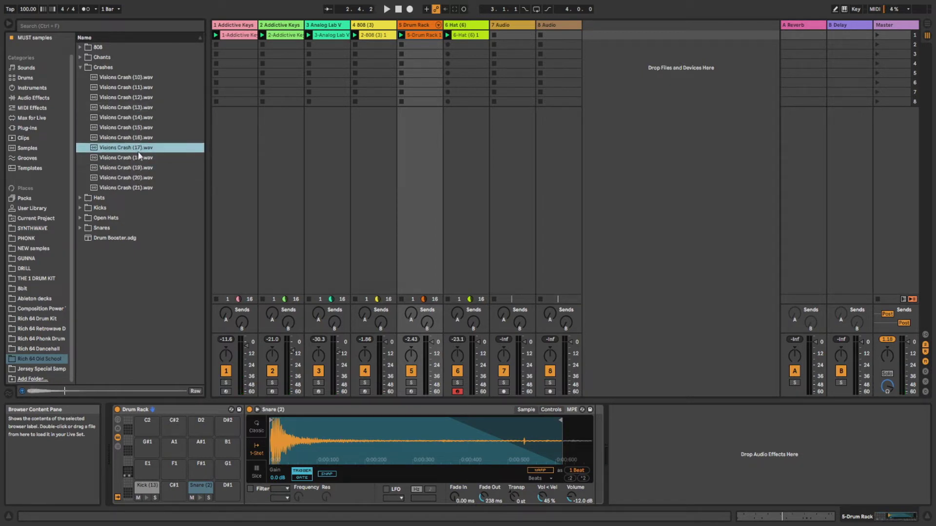
pyautogui.moveTo(149, 465); pyautogui.dragTo(150, 465)
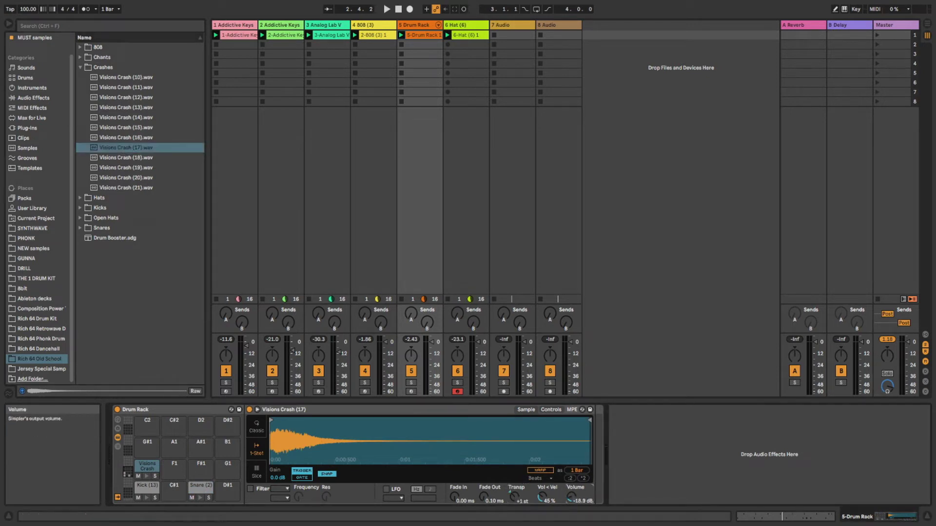
# - Load Open Hat (5) onto the Drum Rack's C#1 pad, set its volume to -20.6 dB and switch it to Gate mode
pyautogui.press('space')
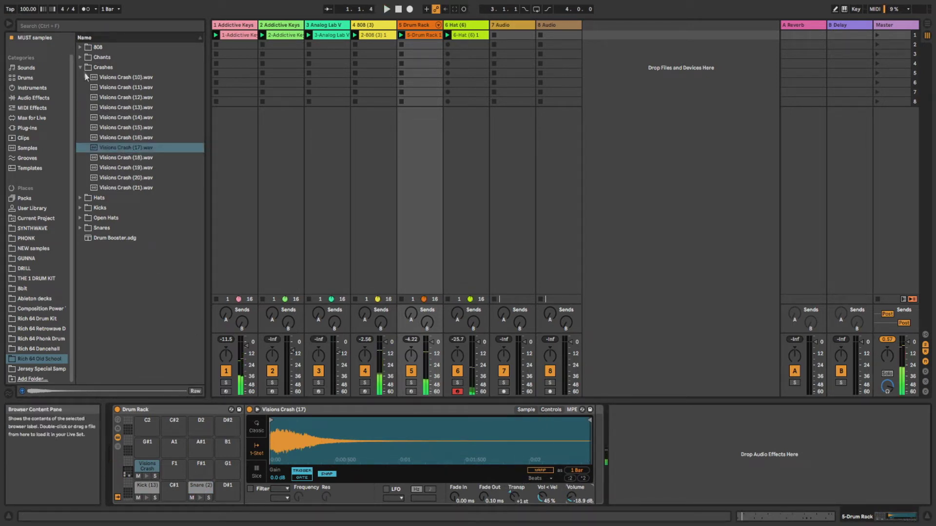
pyautogui.click(80, 67)
pyautogui.click(80, 98)
pyautogui.click(127, 148)
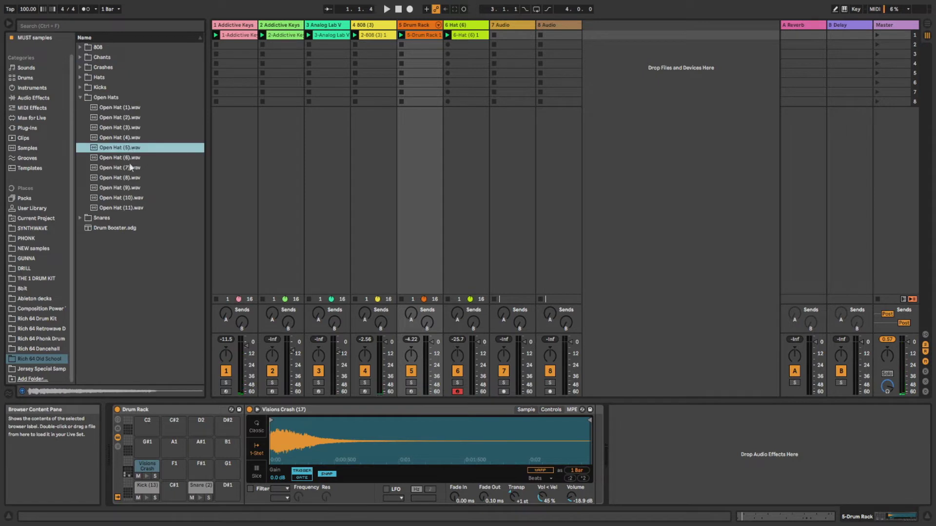
pyautogui.moveTo(157, 230); pyautogui.dragTo(174, 489)
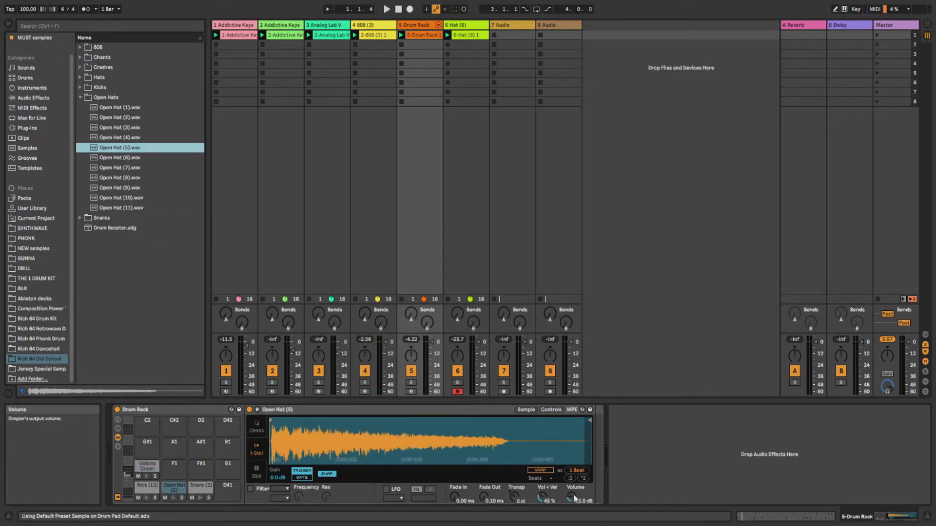
pyautogui.click(302, 478)
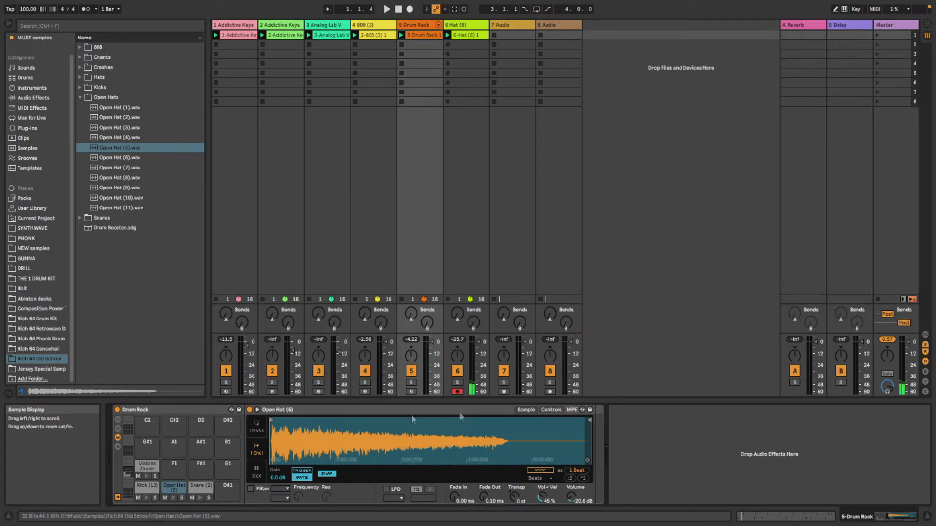
# - Arm the Drum Rack track for recording and duplicate its clip into the slot below, keeping the first clip open
pyautogui.click(411, 392)
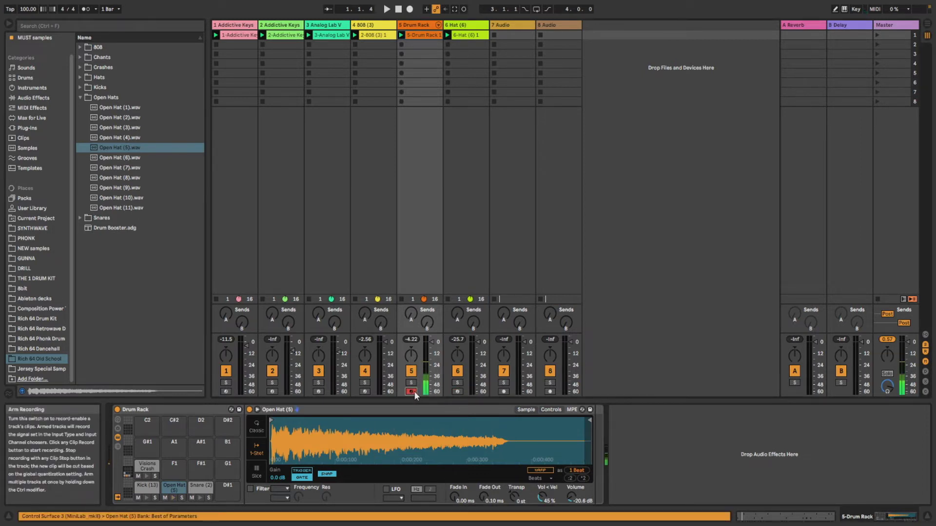
pyautogui.doubleClick(422, 38)
pyautogui.click(388, 9)
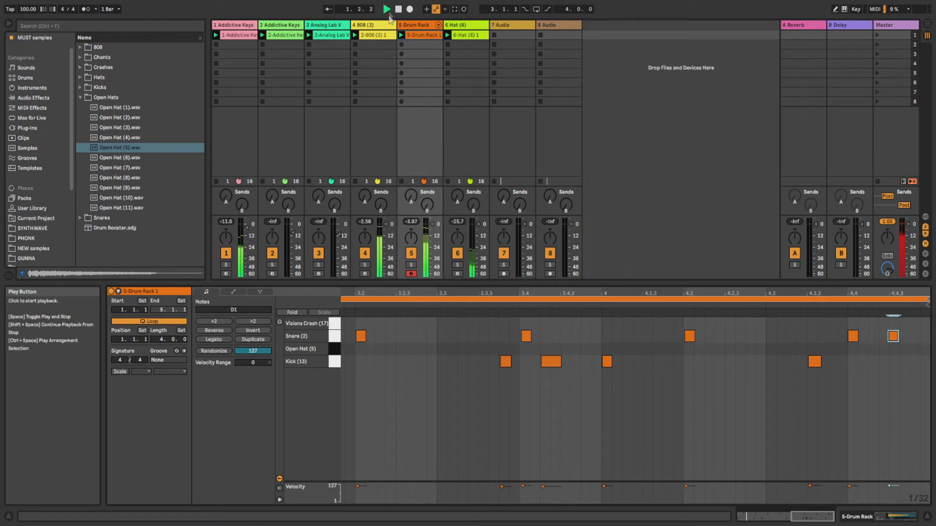
pyautogui.rightClick(422, 38)
pyautogui.click(427, 60)
pyautogui.press('space')
pyautogui.click(416, 35)
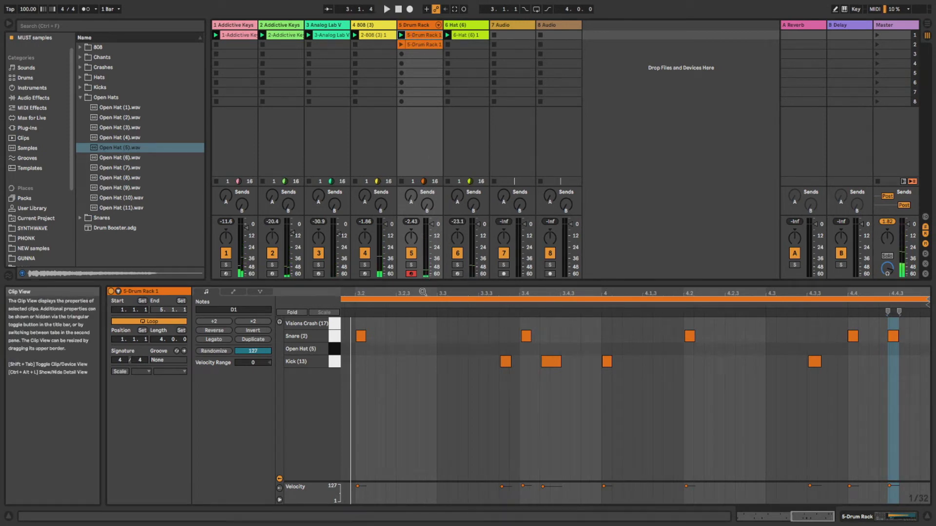
# - Overdub four Open Hat (5) hits into the first Drum Rack clip, then adjust their timing and set the bar 3 hit's velocity to 50
pyautogui.click(464, 9)
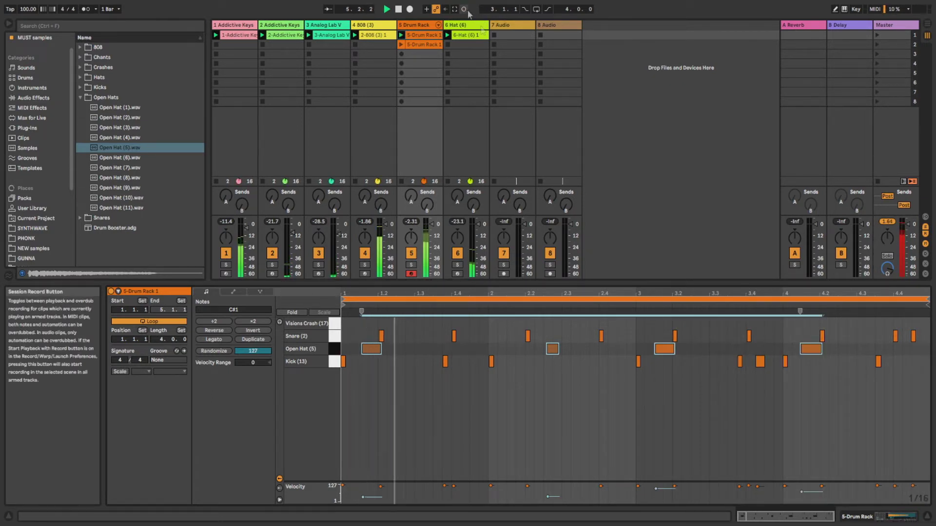
pyautogui.click(664, 349)
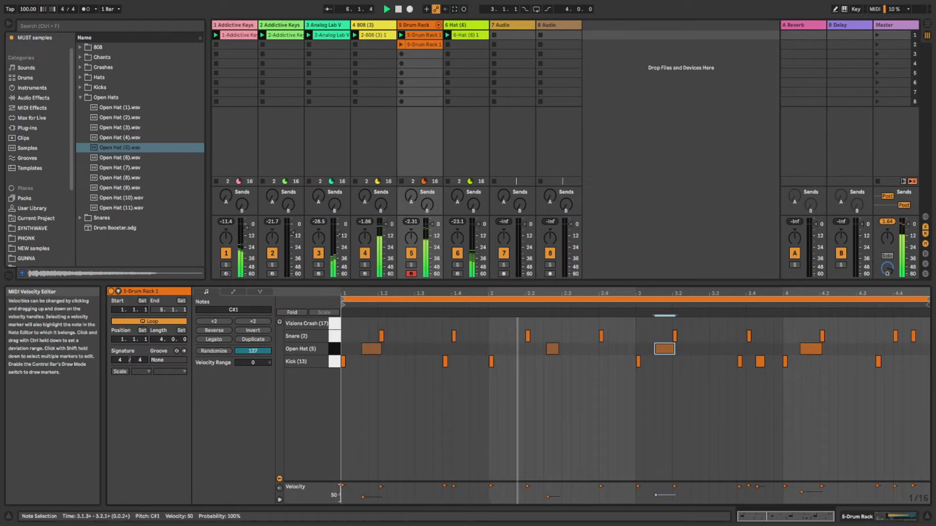
pyautogui.click(551, 350)
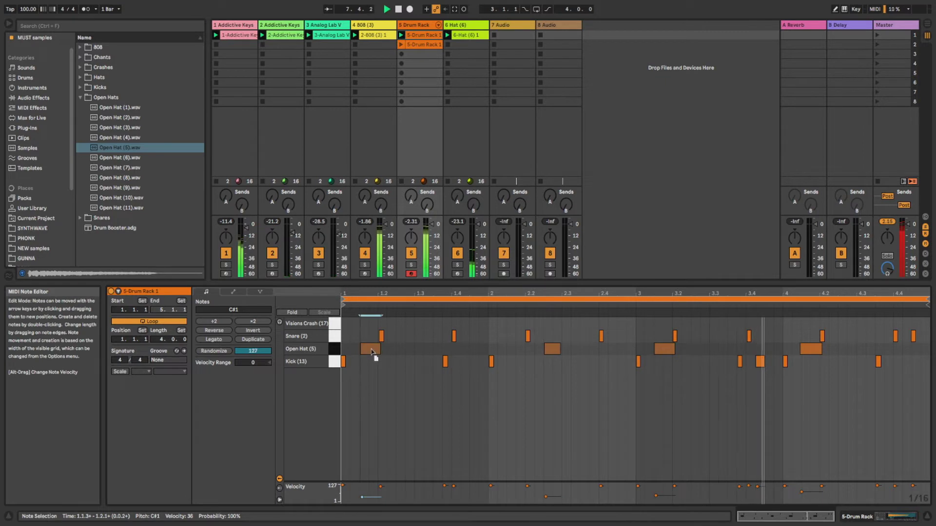
pyautogui.click(820, 350)
pyautogui.click(369, 349)
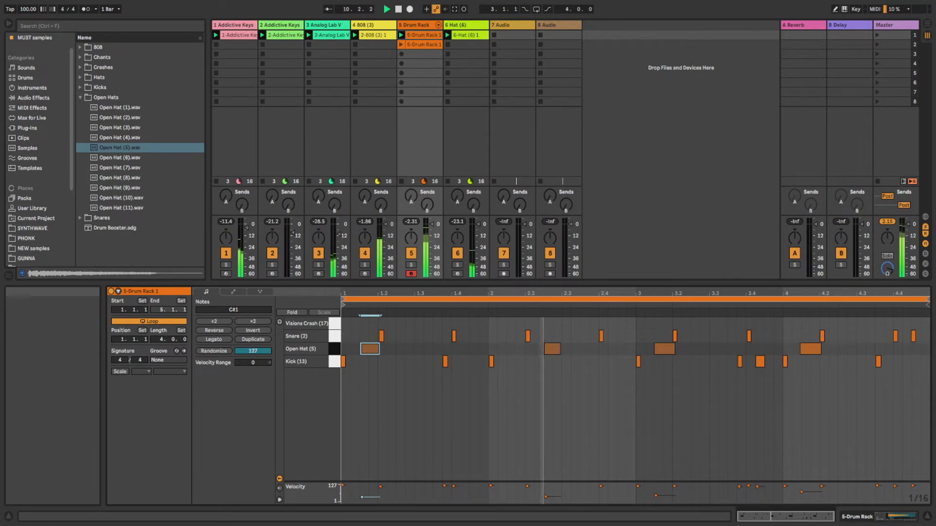
# - Switch the first track's Addictive Keys preset to Electric Grand Pan Stereo and set that track's volume to about -8 dB during playback
pyautogui.click(244, 73)
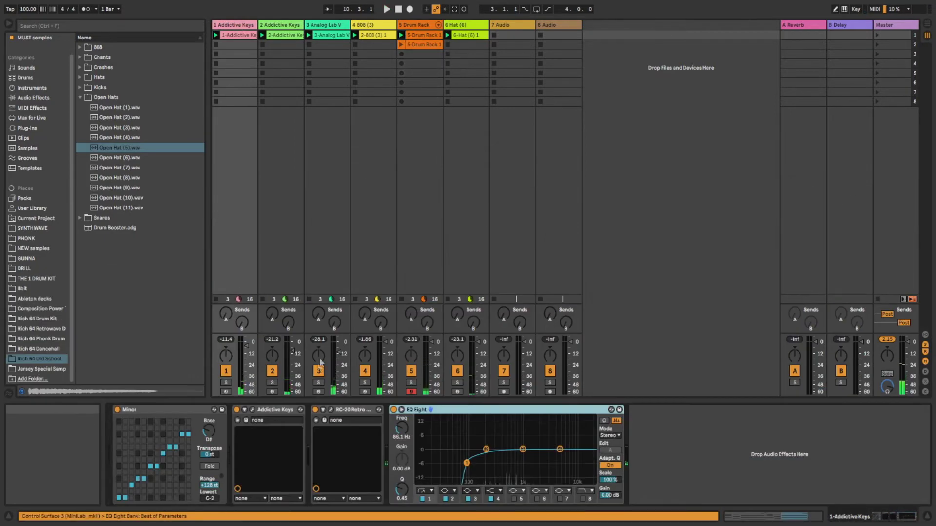
pyautogui.click(252, 409)
pyautogui.moveTo(351, 35); pyautogui.dragTo(399, 89)
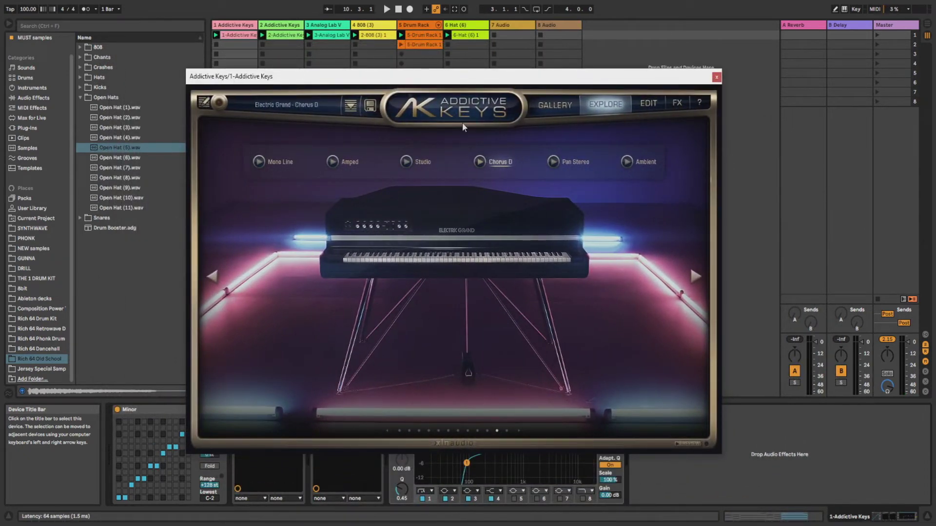
pyautogui.moveTo(294, 78); pyautogui.dragTo(376, 76)
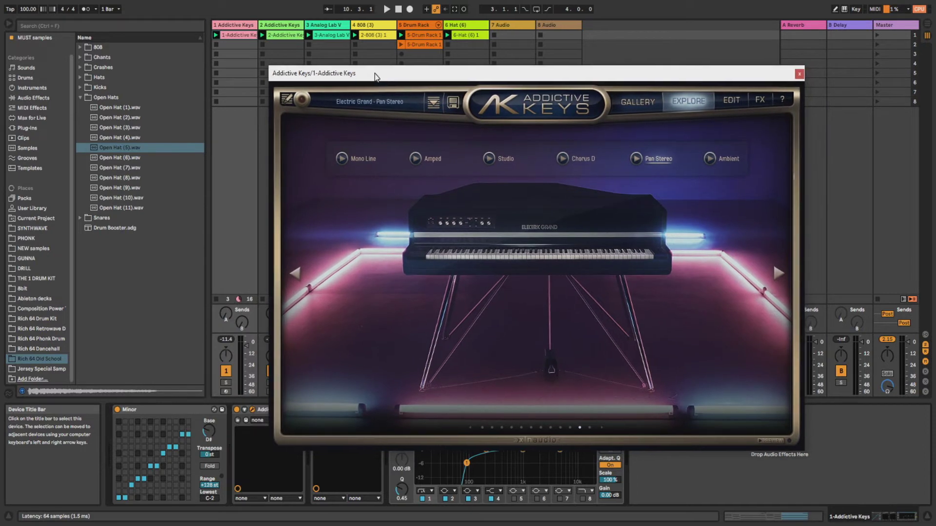
pyautogui.press('space')
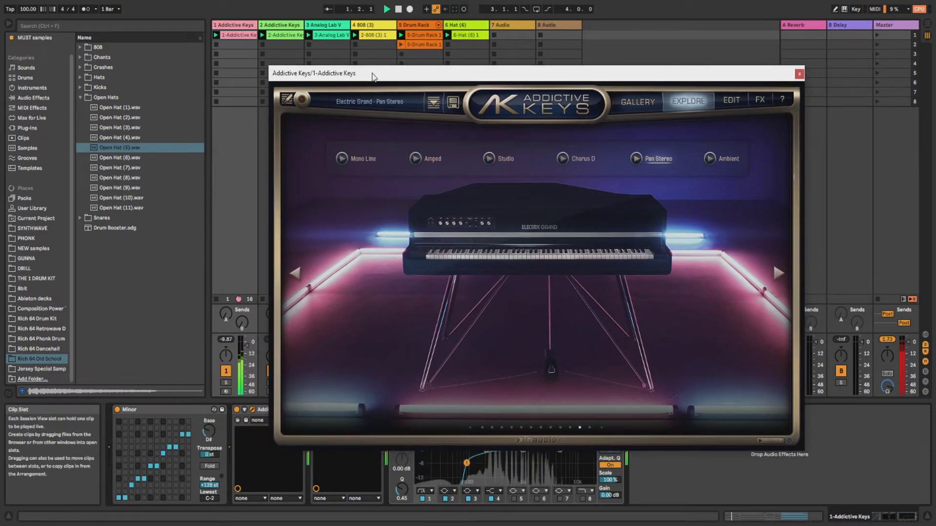
pyautogui.moveTo(247, 345); pyautogui.dragTo(247, 349)
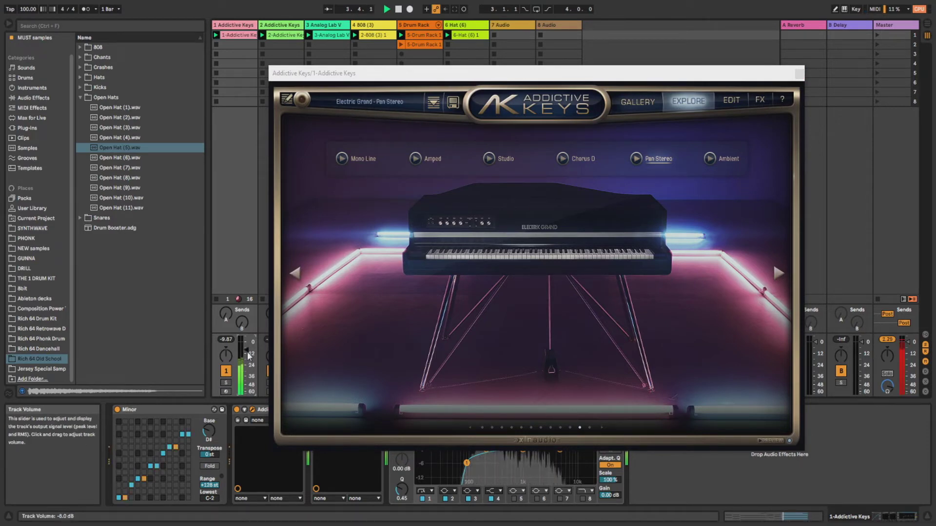
pyautogui.moveTo(359, 77); pyautogui.dragTo(500, 61)
pyautogui.click(330, 410)
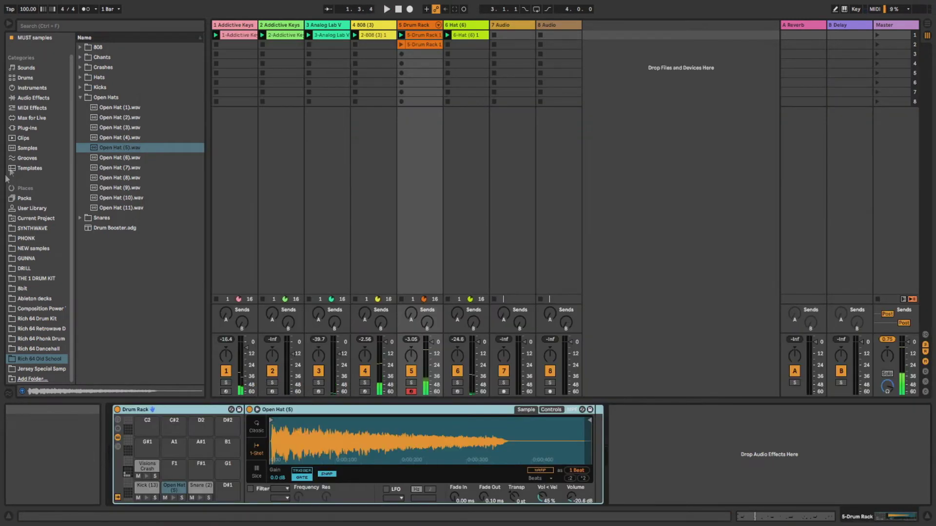
# - Add RC-20 Retro Color from the plug-ins to the Drum Rack track and load its Drum Break 1 preset
pyautogui.click(51, 130)
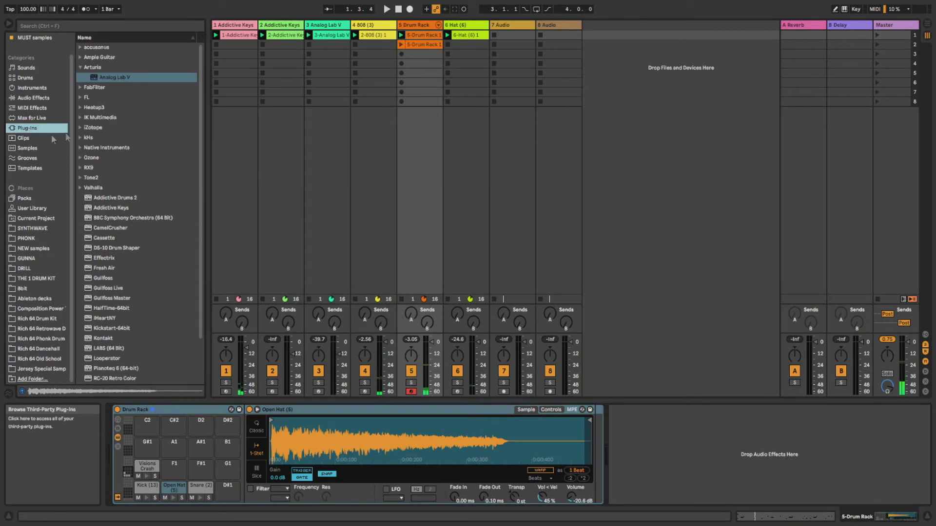
pyautogui.doubleClick(116, 329)
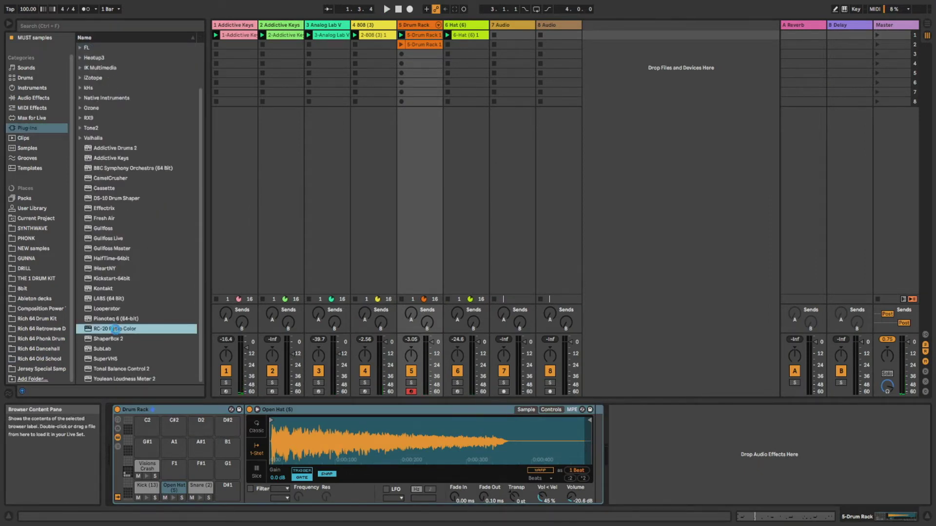
pyautogui.scroll(-10, 165, 244)
pyautogui.scroll(5, 163, 239)
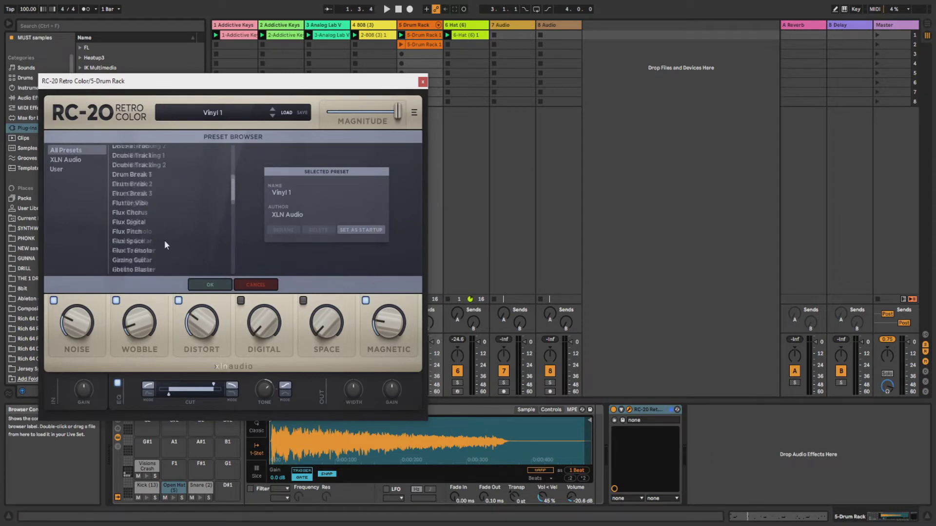
pyautogui.click(207, 250)
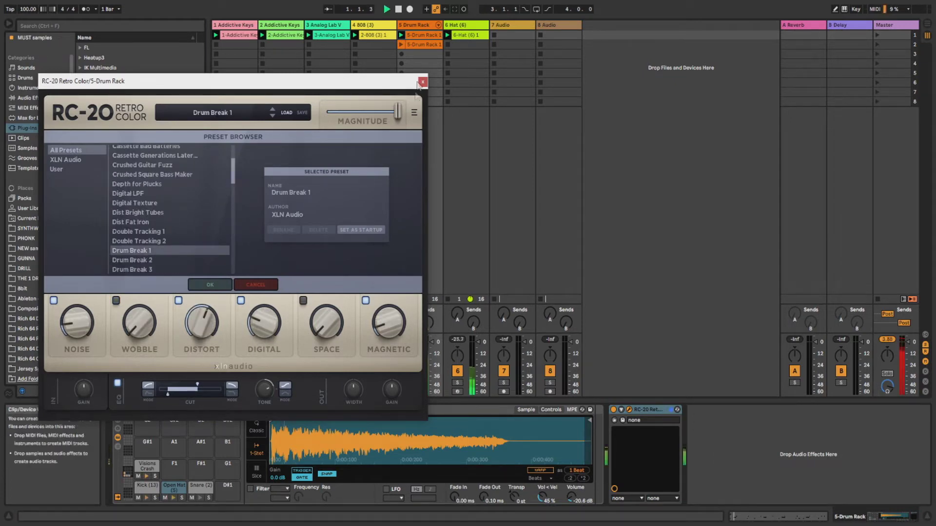
# - During playback, switch off RC-20's Noise, lower Distort and Digital, raise the high cut and enable a little Space
pyautogui.click(629, 409)
pyautogui.click(628, 409)
pyautogui.moveTo(88, 332); pyautogui.dragTo(88, 407)
pyautogui.press('space')
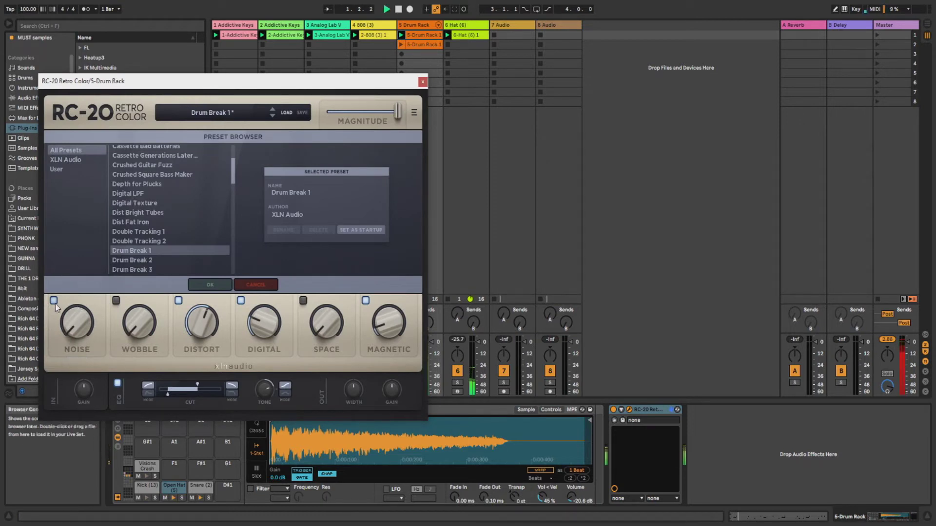
pyautogui.moveTo(208, 325); pyautogui.dragTo(202, 390)
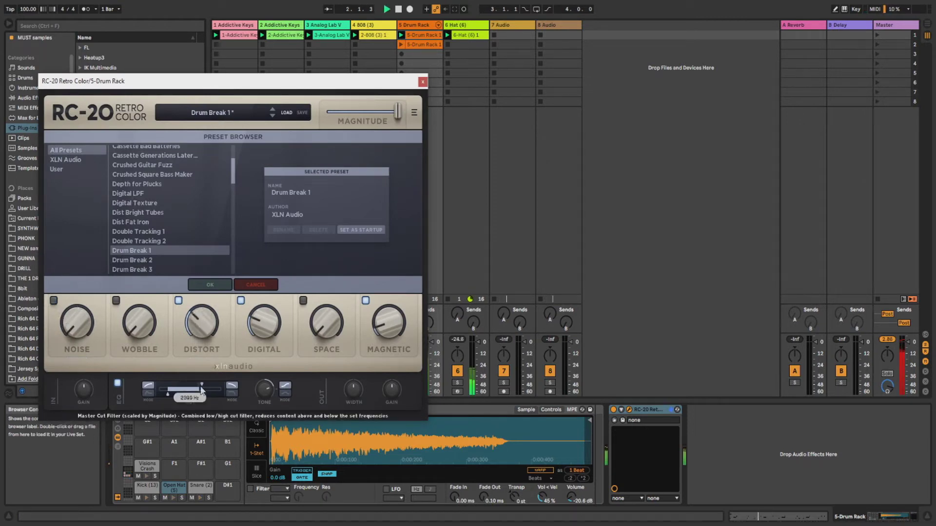
pyautogui.moveTo(263, 329); pyautogui.dragTo(262, 375)
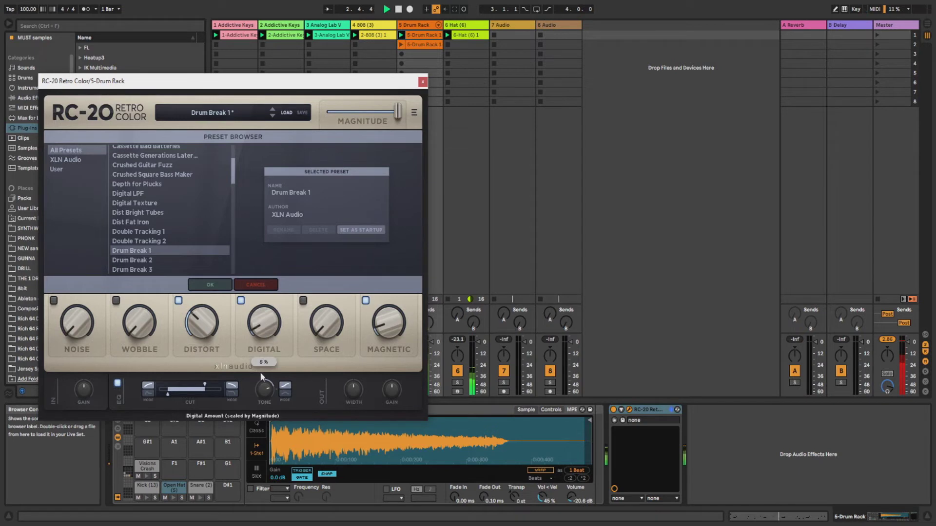
pyautogui.moveTo(323, 327); pyautogui.dragTo(319, 315)
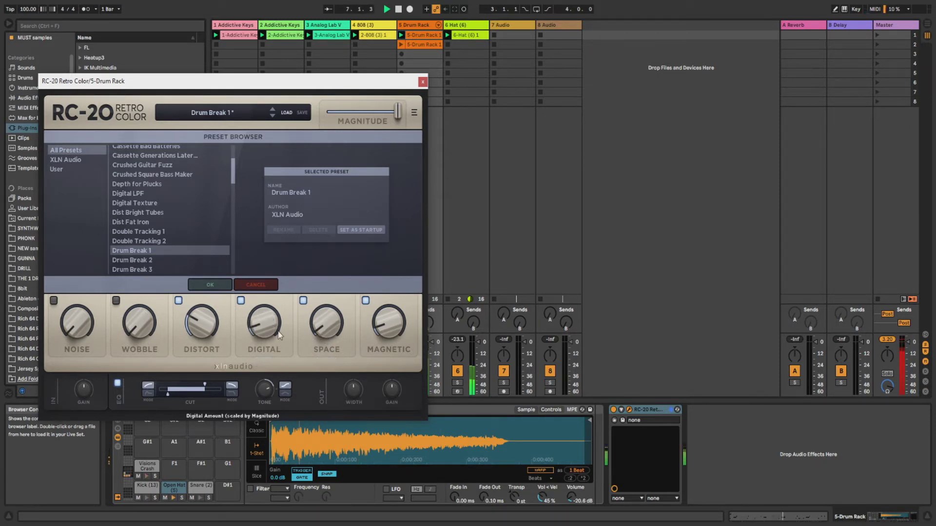
pyautogui.click(422, 83)
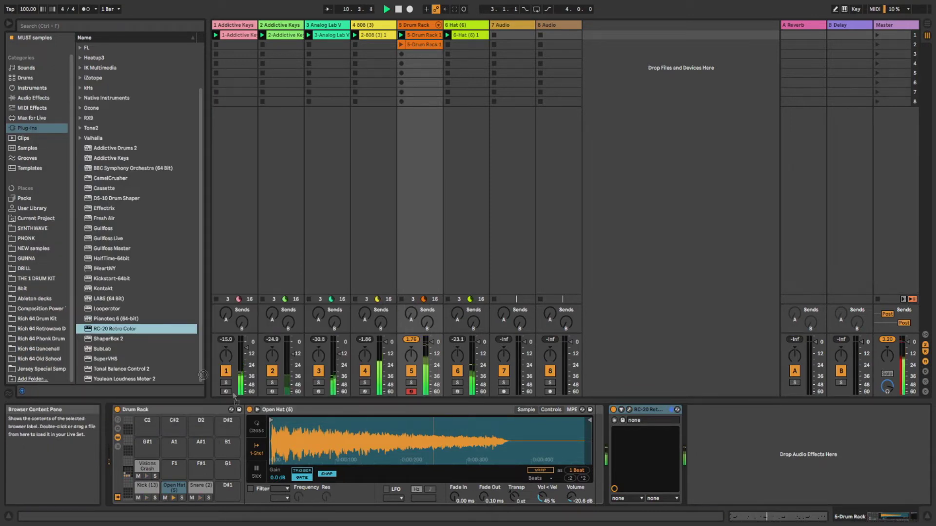
# - Add RC-20 Retro Color to the Drum Rack's Visions Crash pad and load the user preset Rev
pyautogui.moveTo(155, 466); pyautogui.dragTo(155, 465)
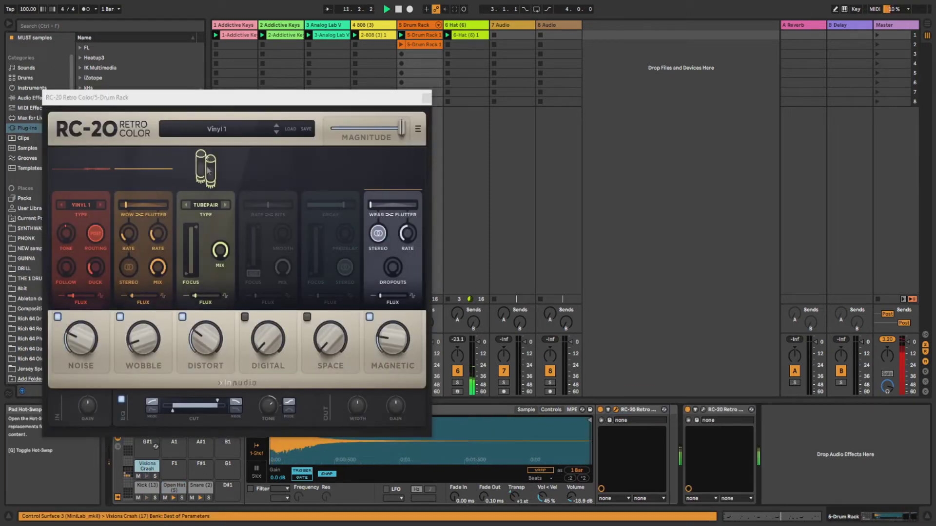
pyautogui.click(218, 131)
pyautogui.click(60, 186)
pyautogui.click(123, 166)
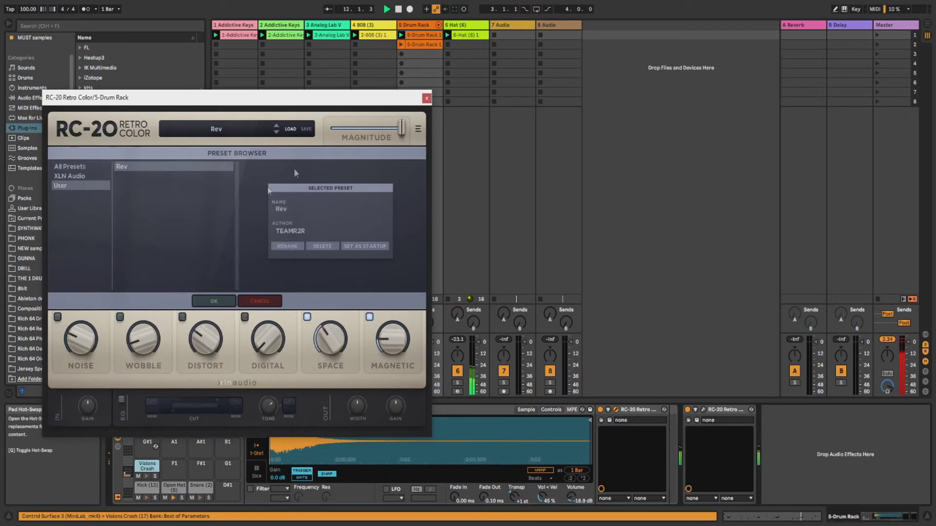
pyautogui.click(427, 98)
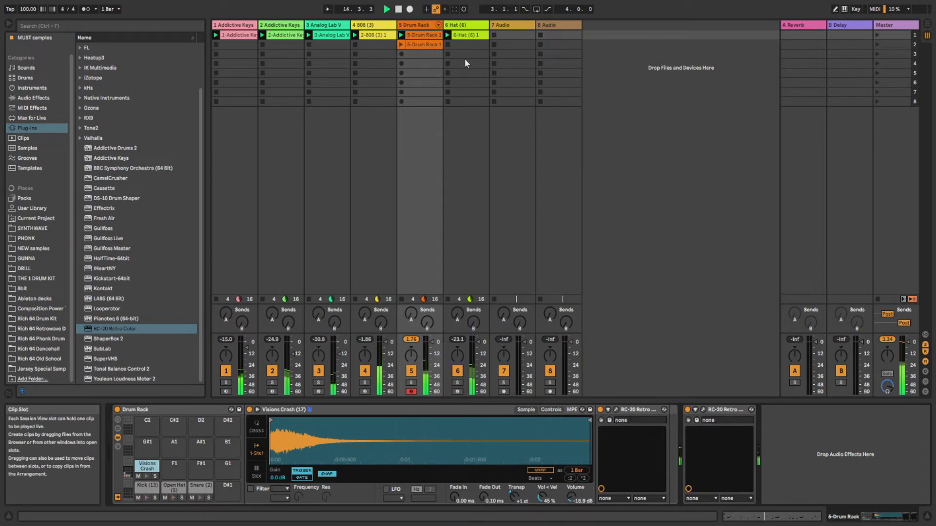
# - Widen the cut filter range at both ends in the Drum Rack track's main RC-20 Retro Color
pyautogui.click(703, 410)
pyautogui.moveTo(210, 388); pyautogui.dragTo(160, 394)
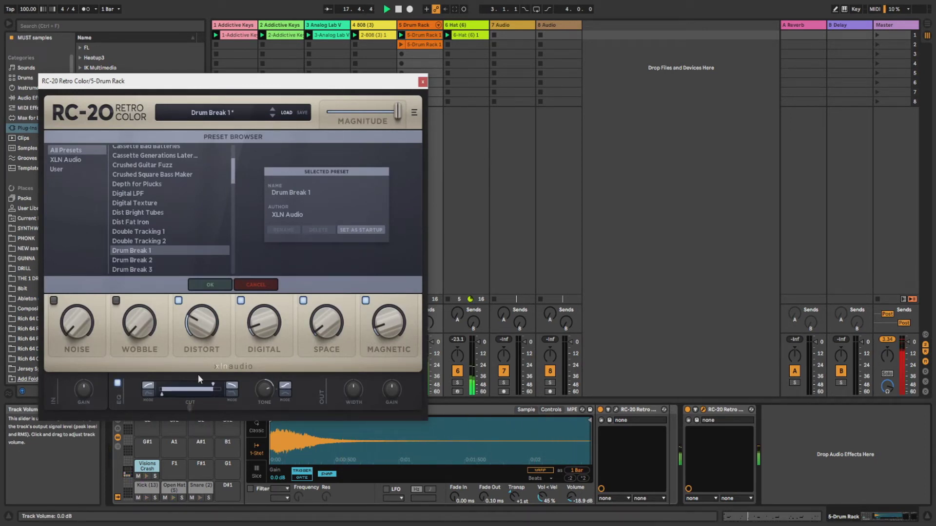
pyautogui.click(422, 82)
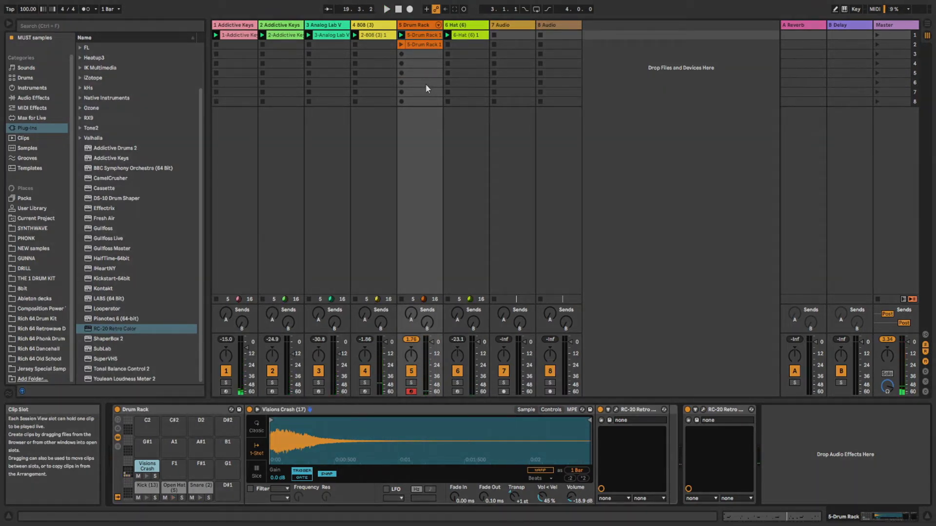
# - Bring all session clips from both rows of the six instrument tracks into the Arrangement, starting at bar 1
pyautogui.press('Right')
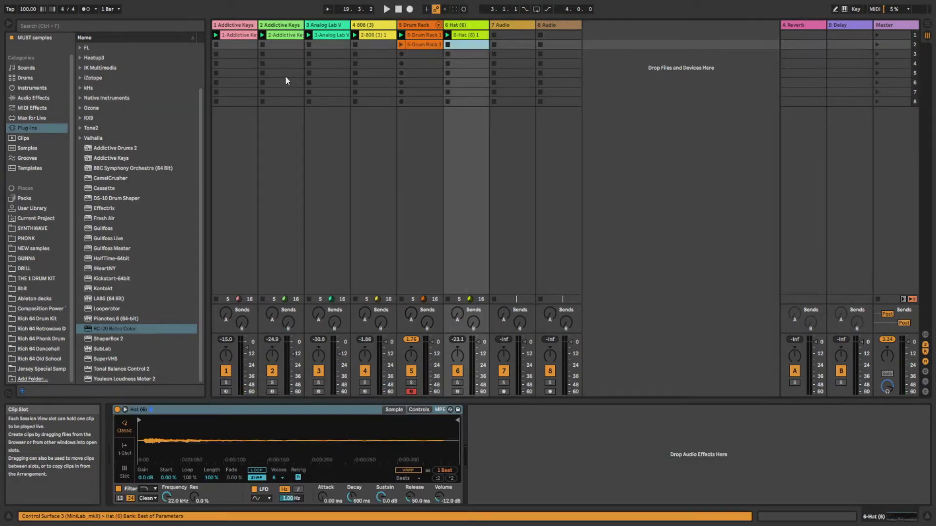
pyautogui.keyDown('shift'); pyautogui.click(238, 43); pyautogui.keyUp('shift')
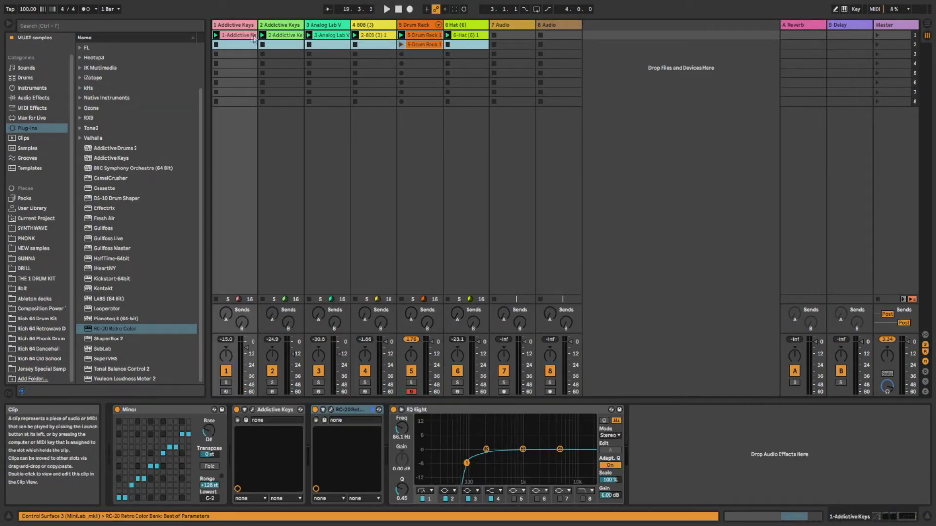
pyautogui.moveTo(252, 39); pyautogui.dragTo(210, 77)
# - Fold all eight arrangement tracks, leaving only the first Addictive Keys track unfolded
pyautogui.click(783, 65)
pyautogui.click(784, 75)
pyautogui.click(784, 85)
pyautogui.click(784, 95)
pyautogui.click(784, 105)
pyautogui.click(784, 115)
pyautogui.click(784, 125)
pyautogui.click(783, 136)
pyautogui.click(783, 65)
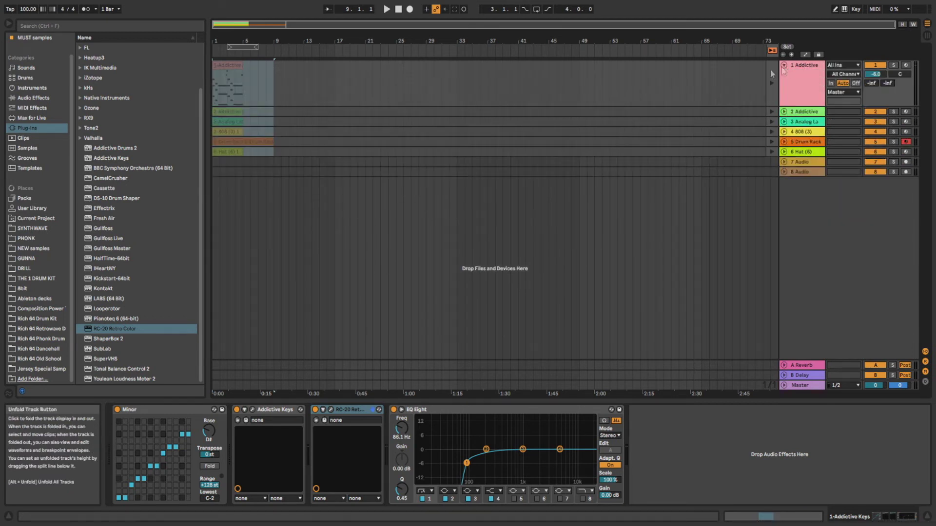
# - Move the other tracks' clips to bar 9, keeping the first track's piano clip at bar 1 and duplicating it to bar 5
pyautogui.moveTo(417, 172); pyautogui.dragTo(284, 71)
pyautogui.click(220, 68)
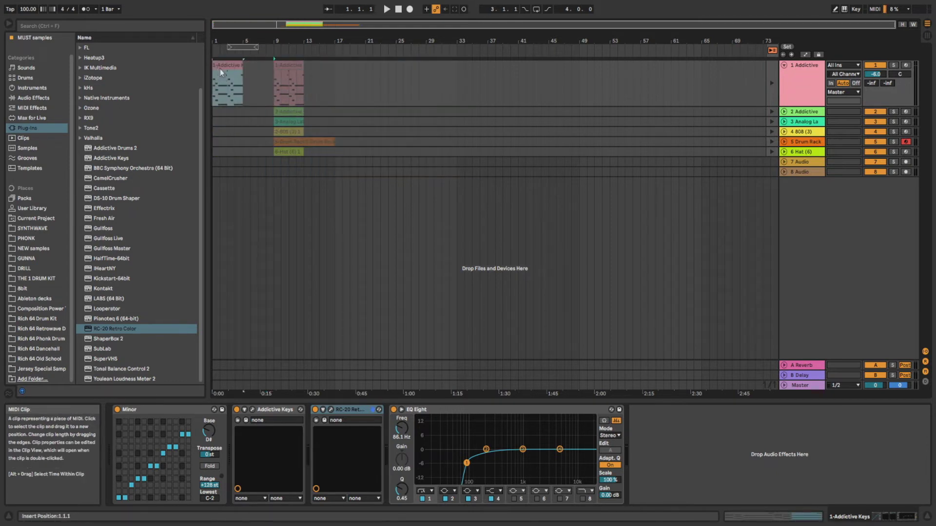
pyautogui.moveTo(221, 68); pyautogui.dragTo(220, 69)
pyautogui.press('space')
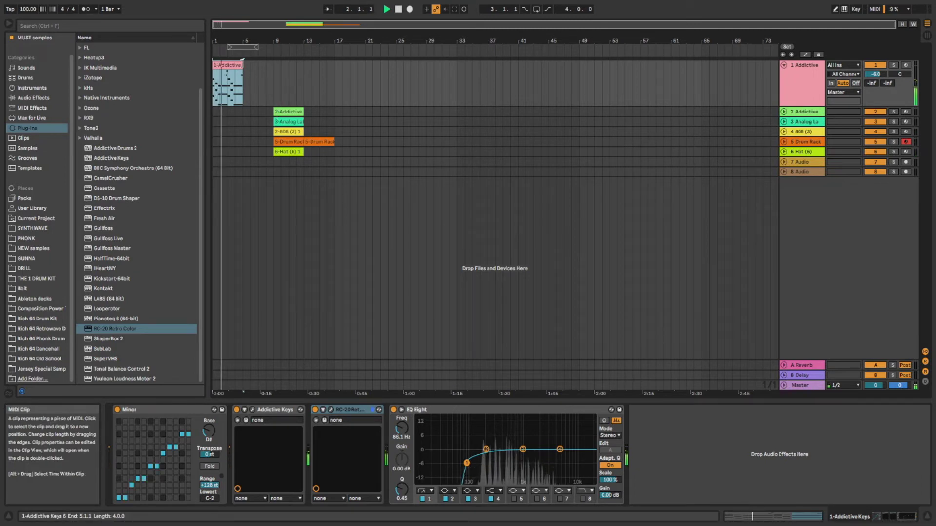
pyautogui.hotkey('ctrl', 'd')
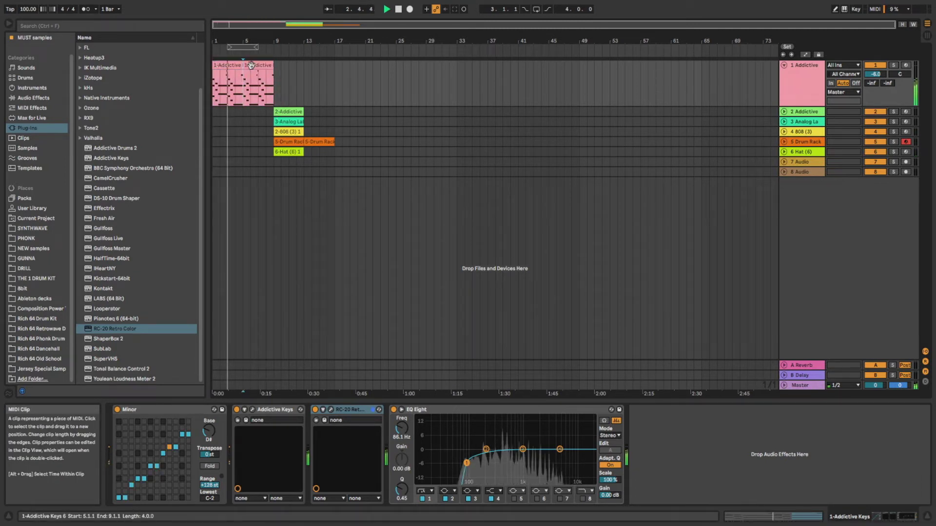
# - In the piano clip at bar 5, copy the lowest notes of both chord phrases one octave down
pyautogui.doubleClick(251, 65)
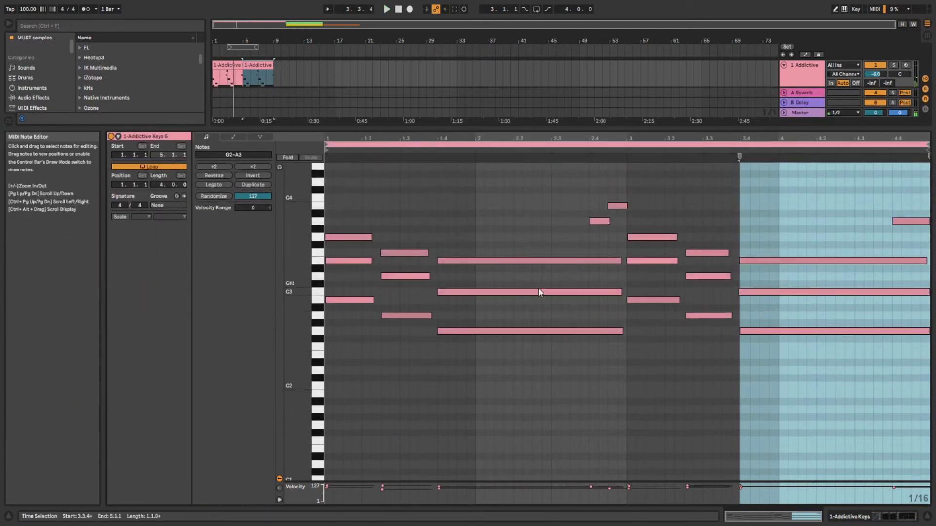
pyautogui.moveTo(478, 379); pyautogui.dragTo(339, 302)
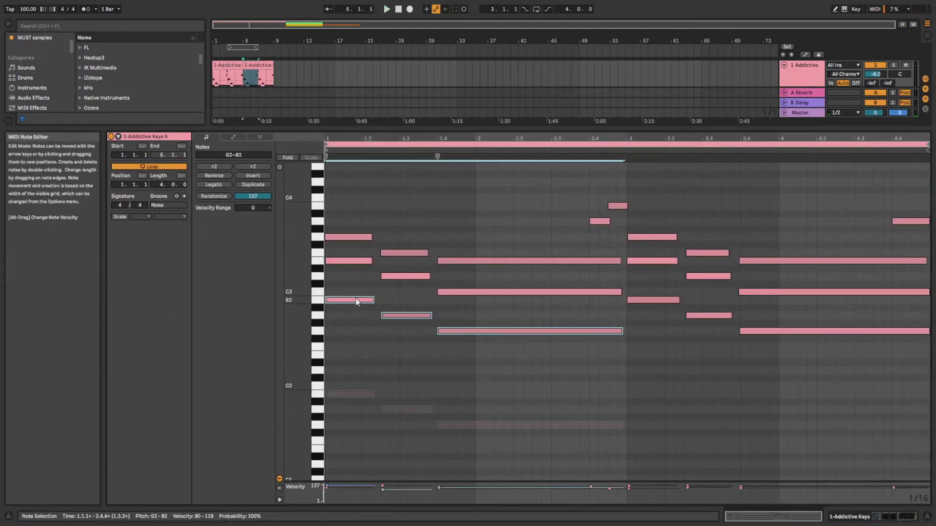
pyautogui.press('space')
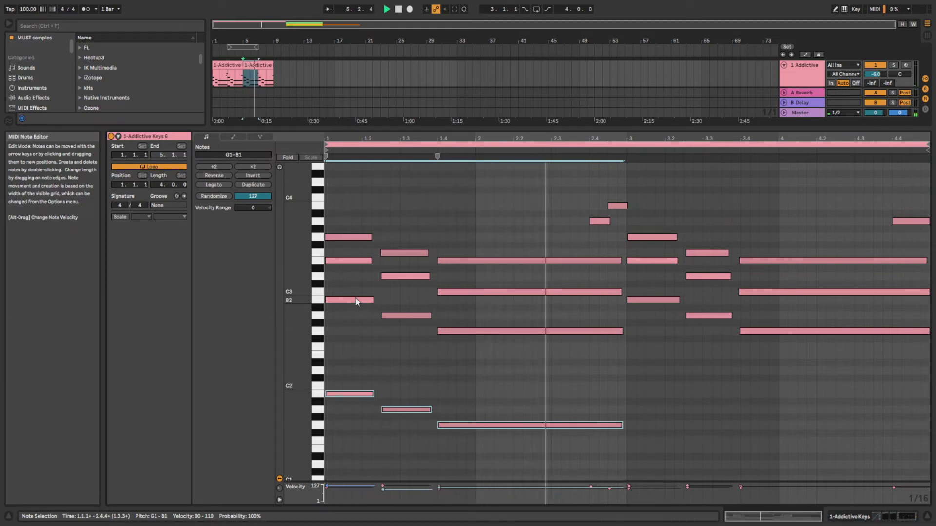
pyautogui.moveTo(799, 367); pyautogui.dragTo(658, 303)
pyautogui.hotkey('shift', 'Down')
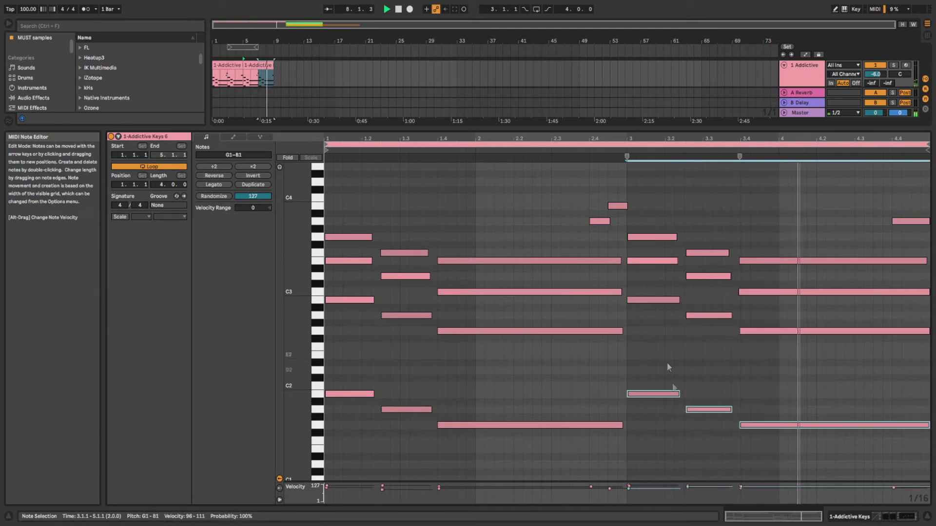
# - Delete the two short low notes from each phrase, keeping only the long G1 notes, and play the clip
pyautogui.moveTo(700, 437); pyautogui.dragTo(651, 388)
pyautogui.press('Delete')
pyautogui.moveTo(417, 437); pyautogui.dragTo(355, 378)
pyautogui.press('Delete')
pyautogui.press('space')
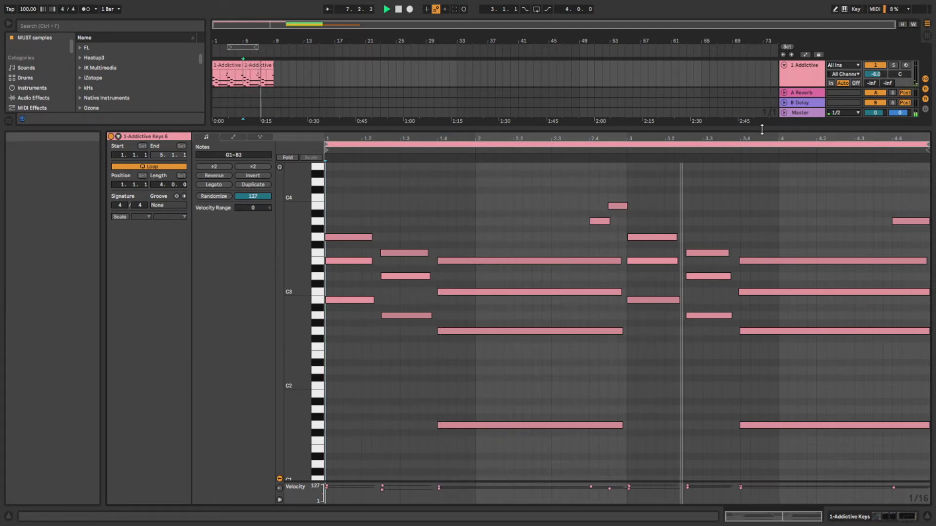
# - Enlarge the arrangement area and move the clips on tracks 2 to 6 to bar 17
pyautogui.moveTo(761, 129); pyautogui.dragTo(745, 359)
pyautogui.scroll(-4, 703, 404)
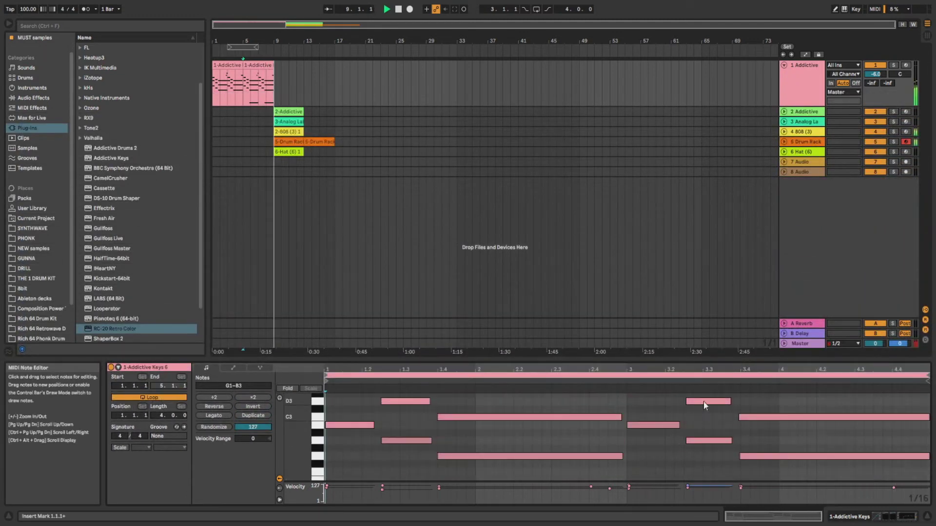
pyautogui.moveTo(382, 175)
pyautogui.mouseDown()
pyautogui.moveTo(273, 73)
pyautogui.moveTo(276, 112)
pyautogui.moveTo(343, 116)
pyautogui.mouseUp()
# - Add a locator at bar 9 and name it Verse 1
pyautogui.rightClick(277, 51)
pyautogui.click(296, 78)
pyautogui.rightClick(274, 52)
pyautogui.click(296, 80)
pyautogui.write('Ve')
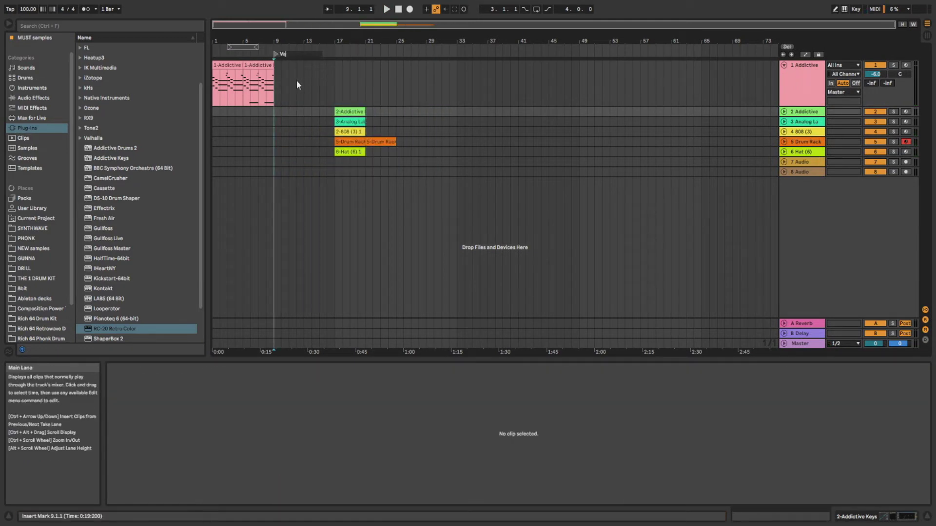
pyautogui.write('rse 1')
pyautogui.press('Return')
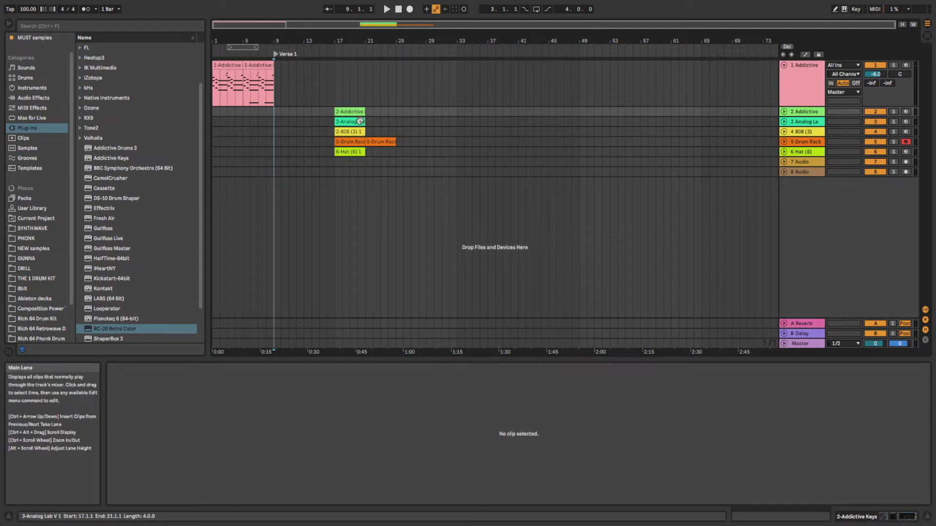
# - Place the second Drum Rack clip and the 808 clip at bar 9, and extend the second piano clip to bar 17
pyautogui.click(382, 142)
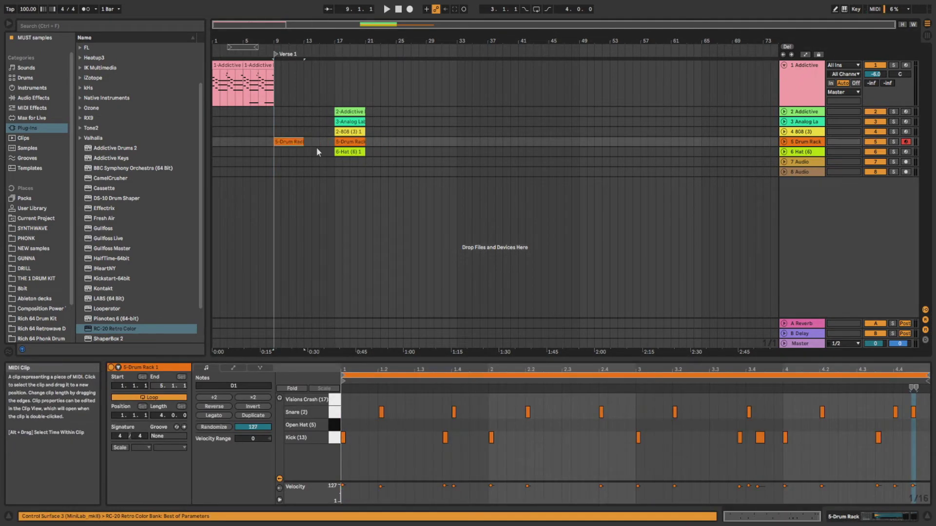
pyautogui.click(357, 132)
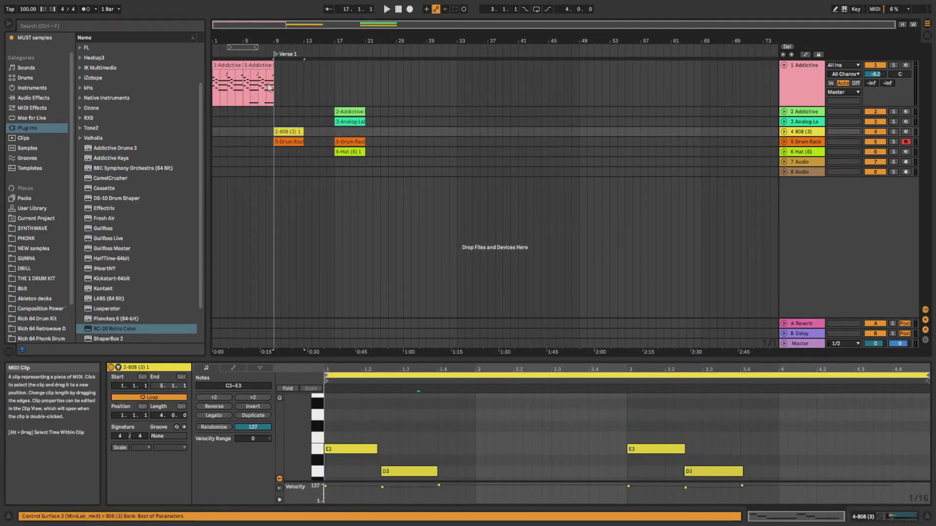
pyautogui.moveTo(273, 86); pyautogui.dragTo(342, 79)
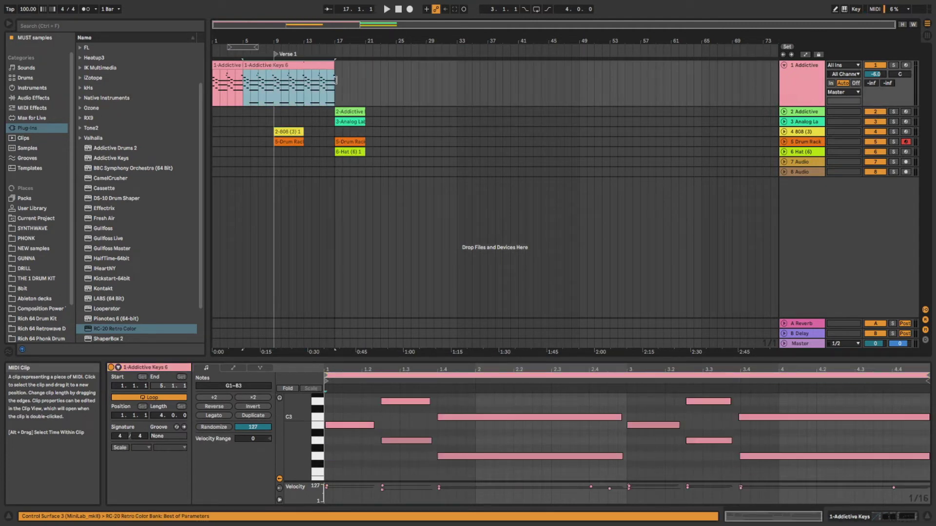
# - Move the second Addictive Keys track's clip and the Analog Lab clip to bar 33, and extend the first track's piano clip to bar 33
pyautogui.moveTo(379, 132); pyautogui.dragTo(337, 113)
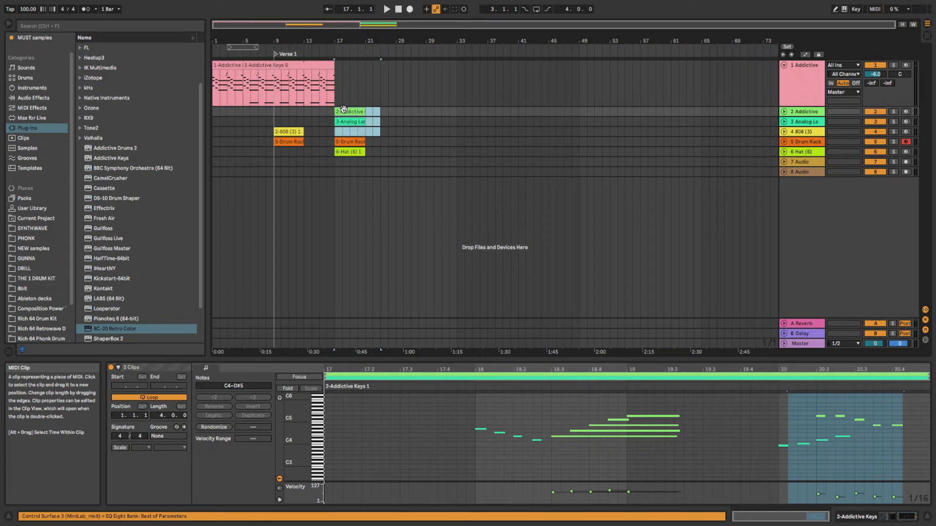
pyautogui.moveTo(343, 109); pyautogui.dragTo(474, 114)
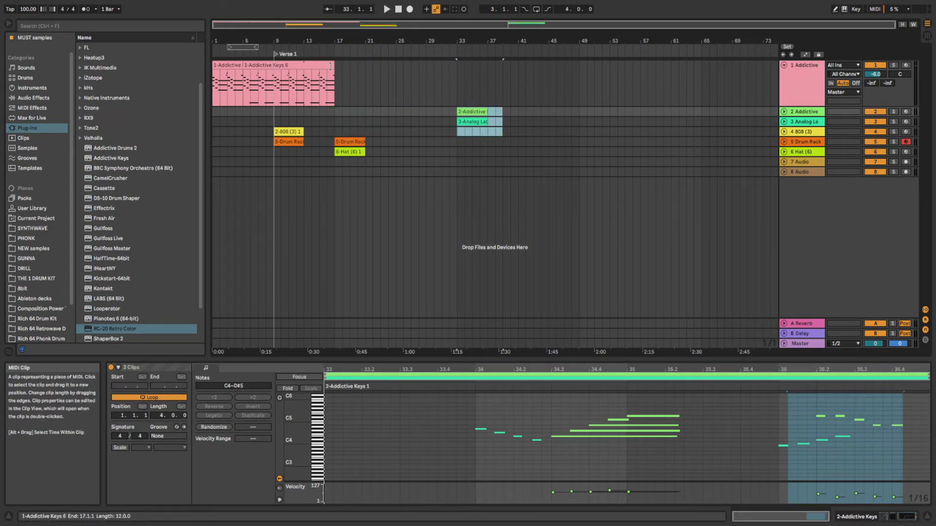
pyautogui.moveTo(334, 78); pyautogui.dragTo(472, 79)
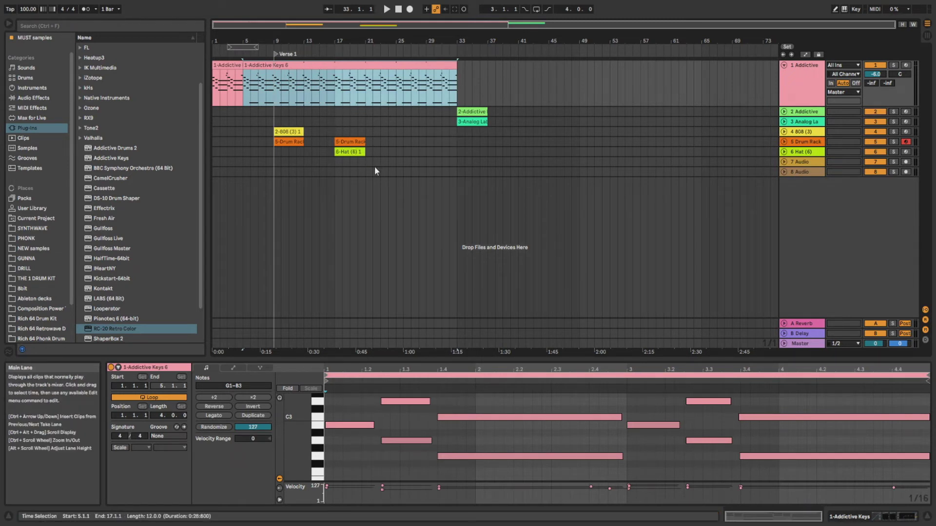
# - Extend the 808 clip to bar 25 and the first Drum Rack clip to bar 17
pyautogui.click(352, 152)
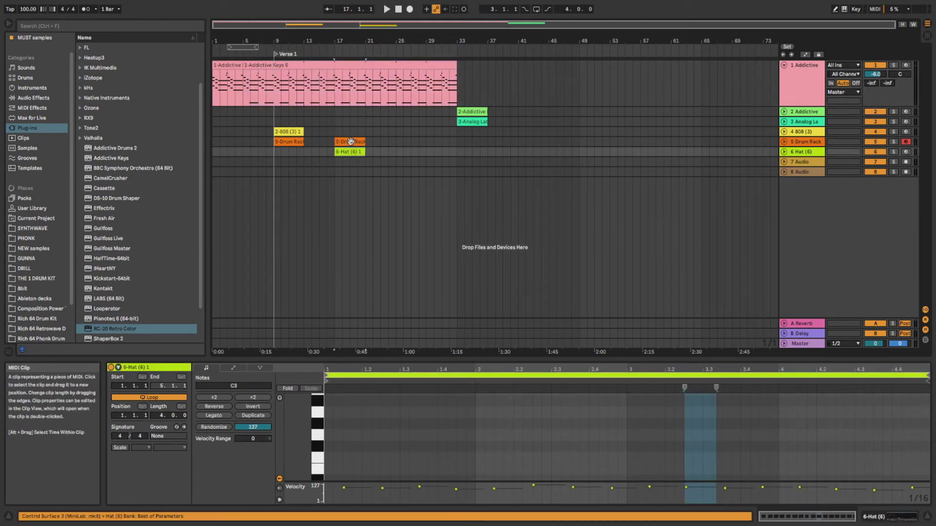
pyautogui.click(351, 141)
pyautogui.moveTo(311, 145); pyautogui.dragTo(441, 163)
pyautogui.click(373, 145)
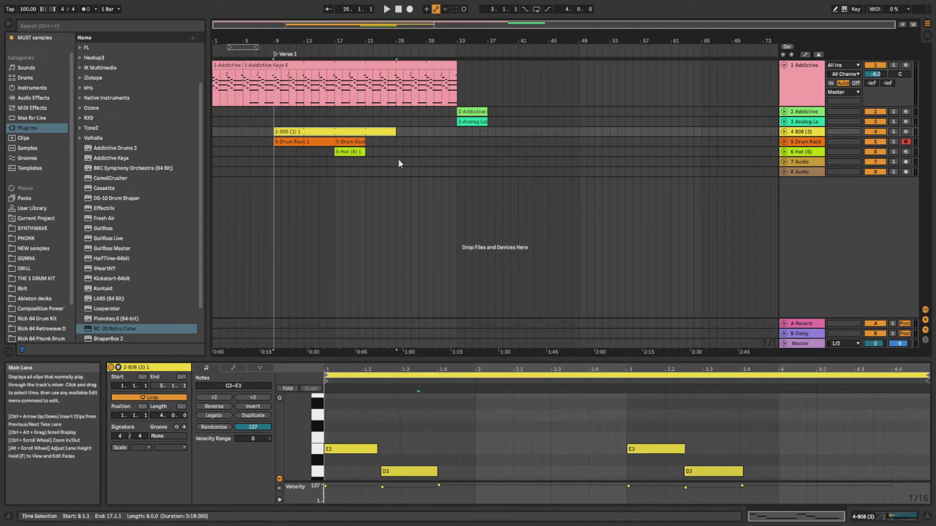
# - Stretch the second Addictive Keys clip across bars 25 to 45, and extend the Analog Lab and first-track piano clips to bar 45
pyautogui.click(473, 122)
pyautogui.moveTo(478, 112); pyautogui.dragTo(523, 131)
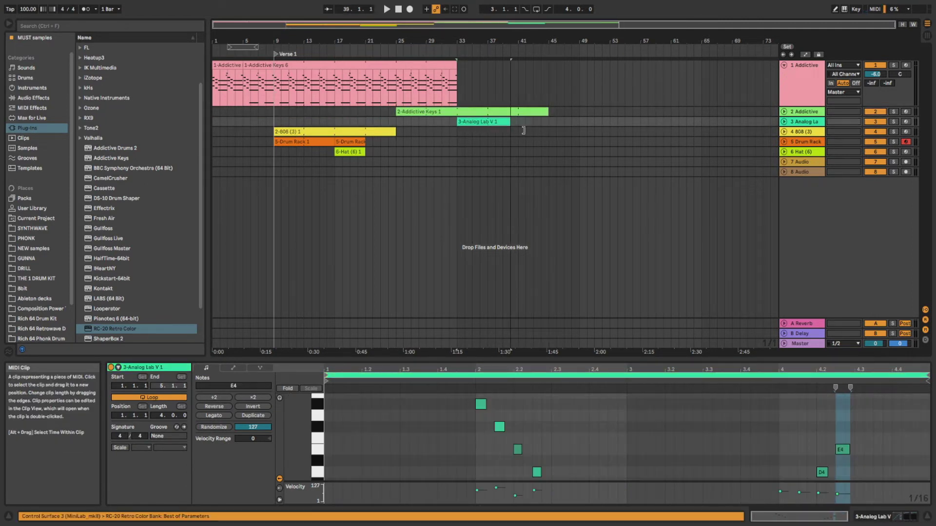
pyautogui.moveTo(456, 83); pyautogui.dragTo(548, 83)
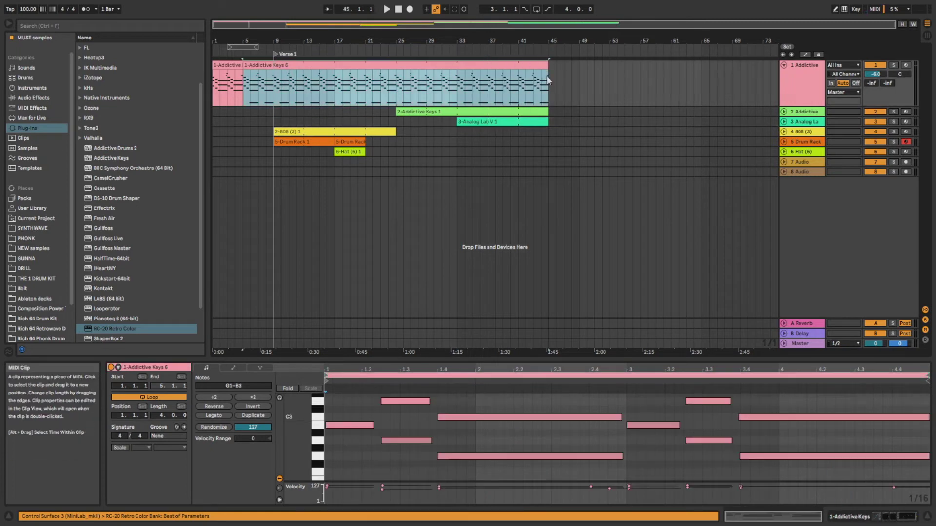
# - Add a locator at bar 33 and name it Chorus 1
pyautogui.rightClick(458, 57)
pyautogui.click(482, 79)
pyautogui.write('Ch')
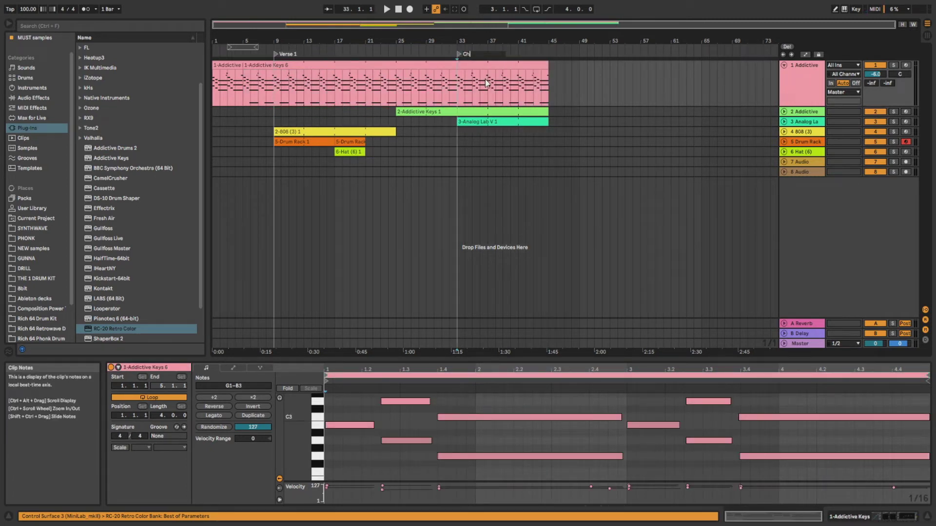
pyautogui.write('orus 1')
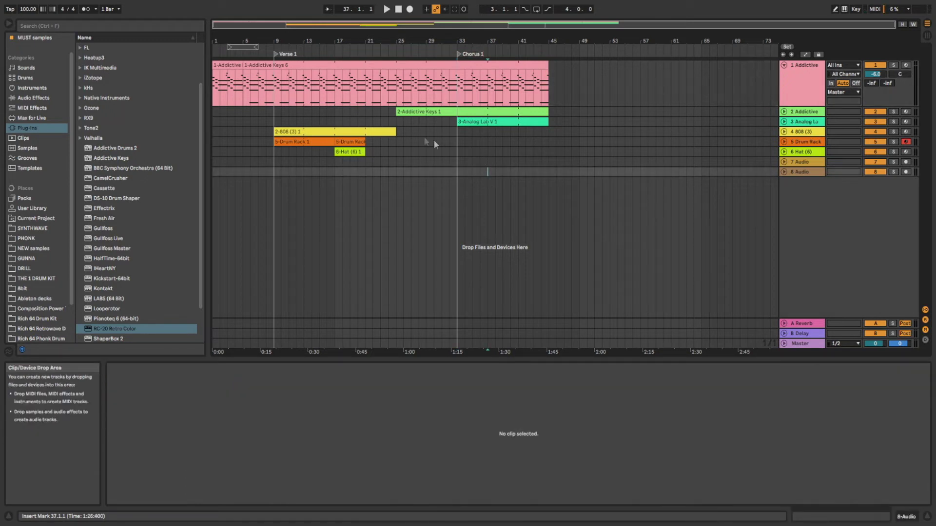
# - Copy the second Drum Rack clip to bar 33 and the hat clip to bar 41, extending the verse originals to bar 25
pyautogui.click(348, 143)
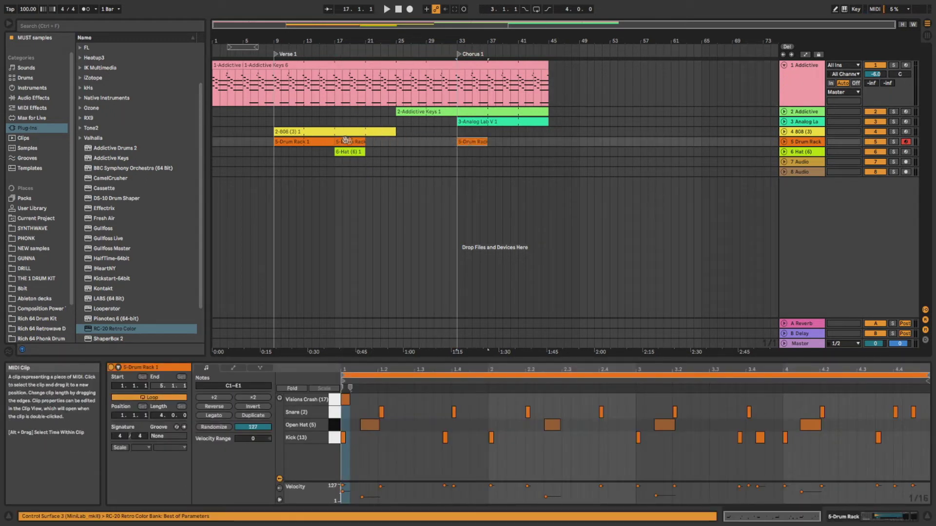
pyautogui.moveTo(365, 141); pyautogui.dragTo(545, 163)
# - Extend the piano, second Addictive Keys, Analog Lab and chorus Drum Rack clips to bar 49
pyautogui.moveTo(548, 122); pyautogui.dragTo(577, 113)
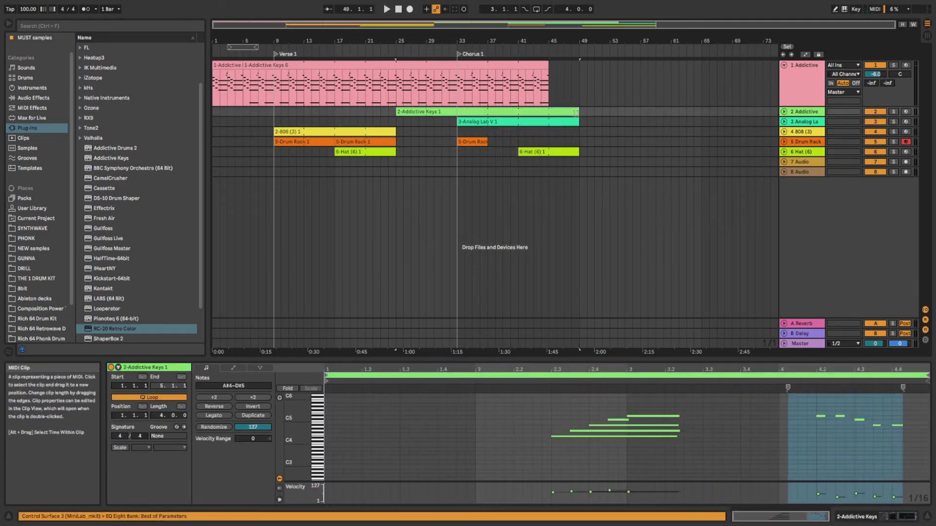
pyautogui.moveTo(547, 64); pyautogui.dragTo(579, 65)
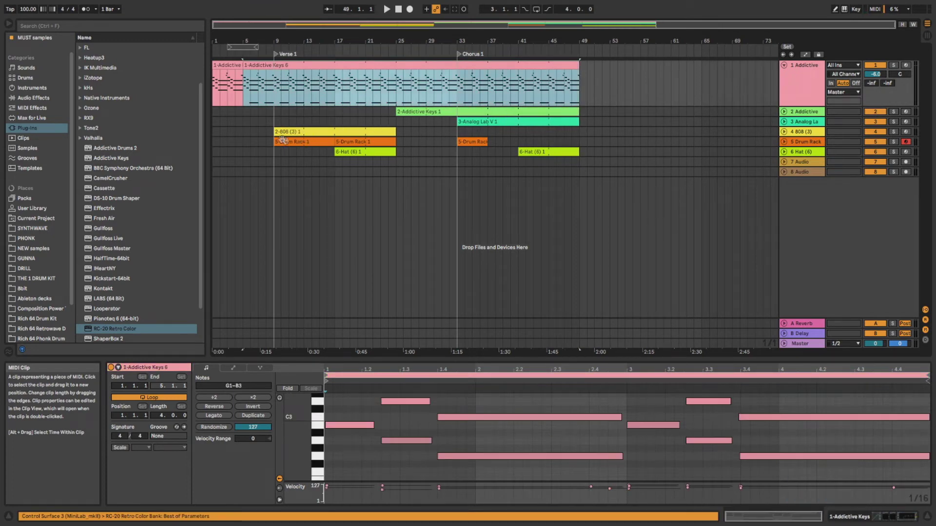
pyautogui.click(259, 113)
pyautogui.moveTo(469, 142); pyautogui.dragTo(579, 142)
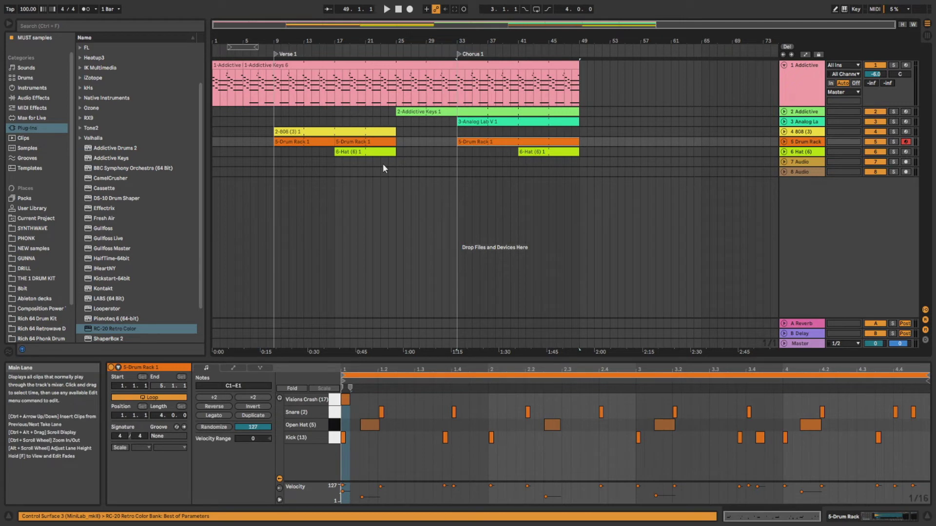
# - Delete the two empty audio tracks and the Reverb and Delay return tracks
pyautogui.click(798, 162)
pyautogui.press('Delete')
pyautogui.press('Delete')
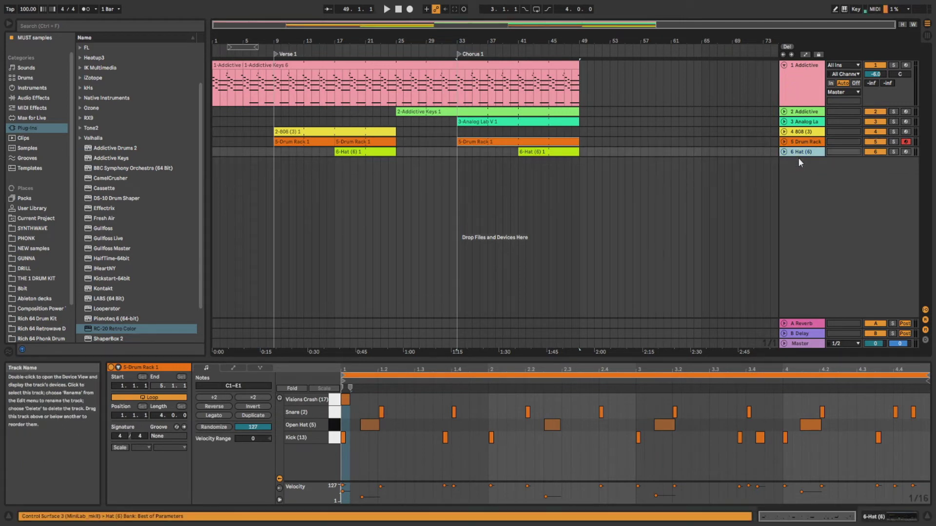
pyautogui.click(805, 325)
pyautogui.press('Delete')
pyautogui.press('Delete')
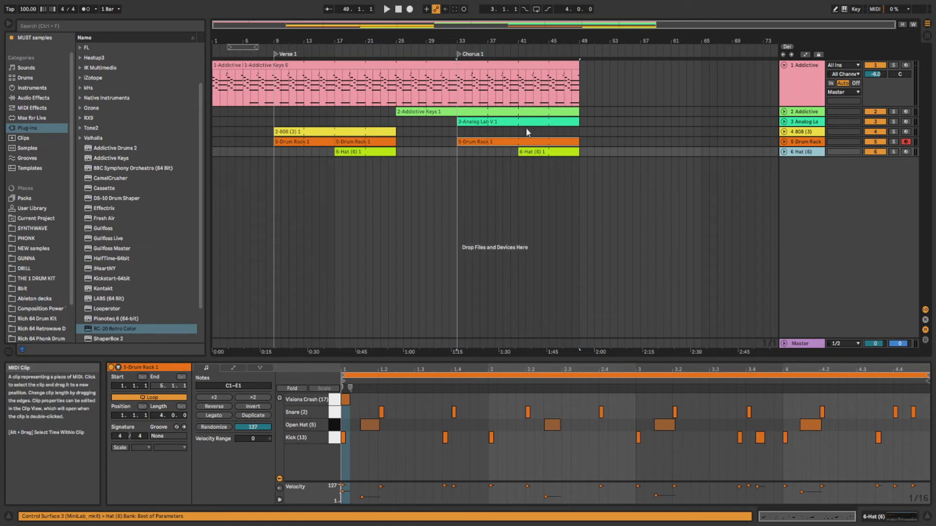
# - Play the arrangement from bar 8 to hear the transition into Verse 1
pyautogui.click(501, 141)
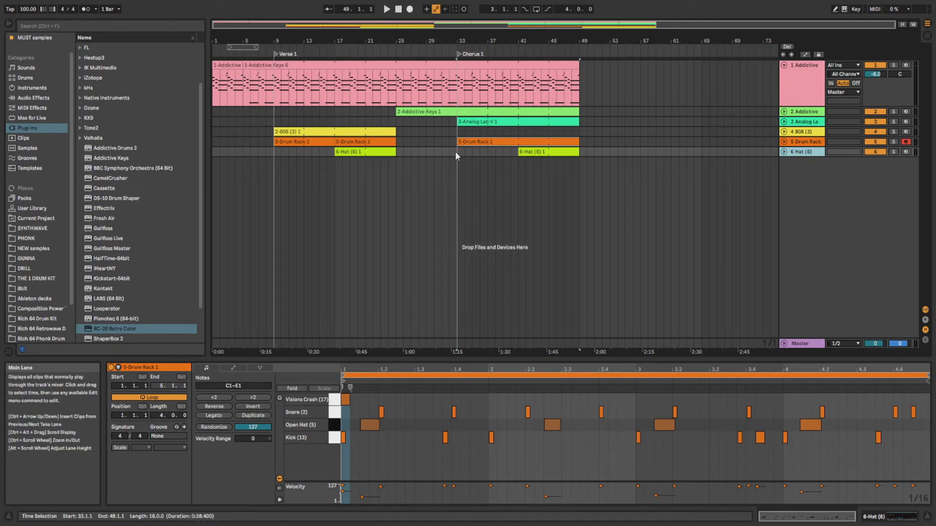
pyautogui.click(264, 116)
pyautogui.press('space')
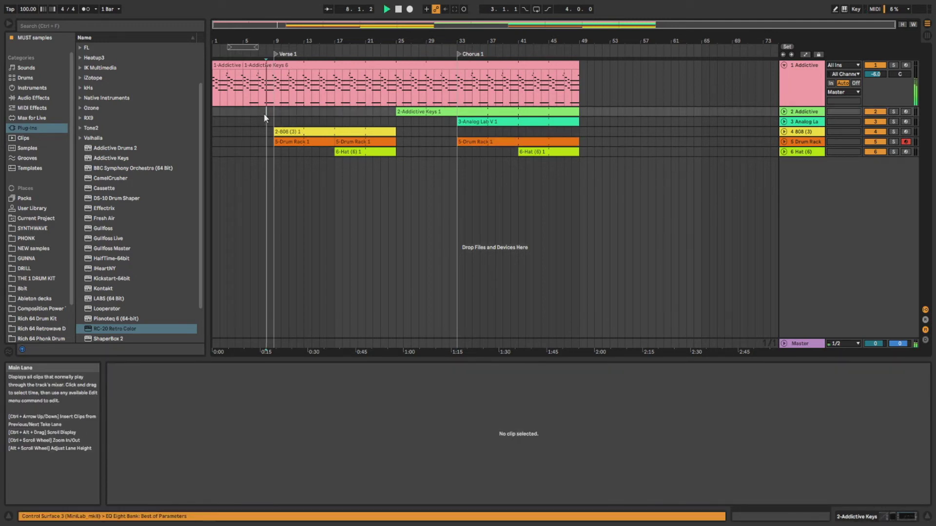
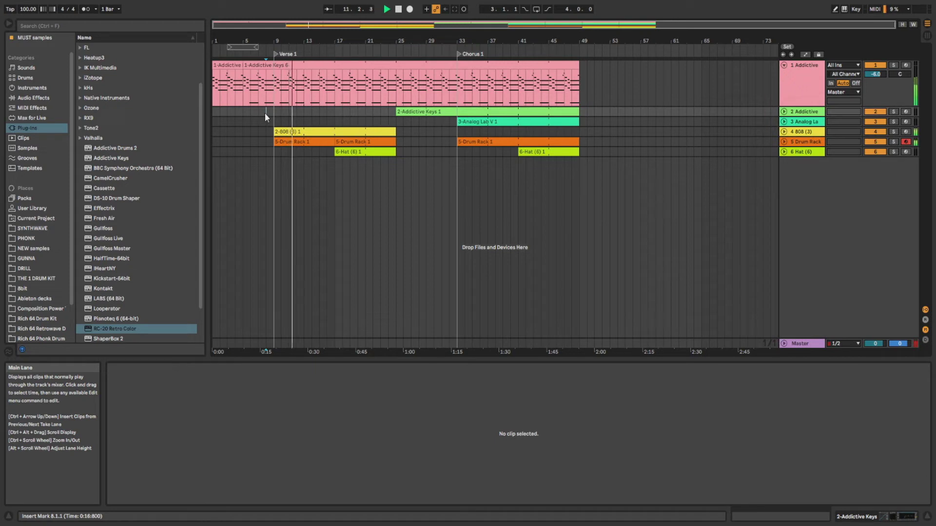
# - Add a Glue Compressor after the EQ Eight on the first Addictive Keys track
pyautogui.click(809, 65)
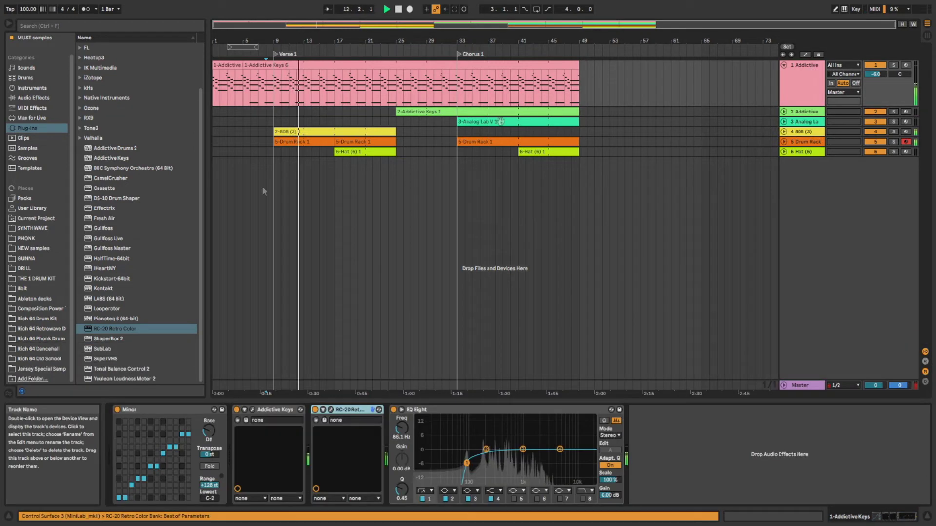
pyautogui.click(39, 108)
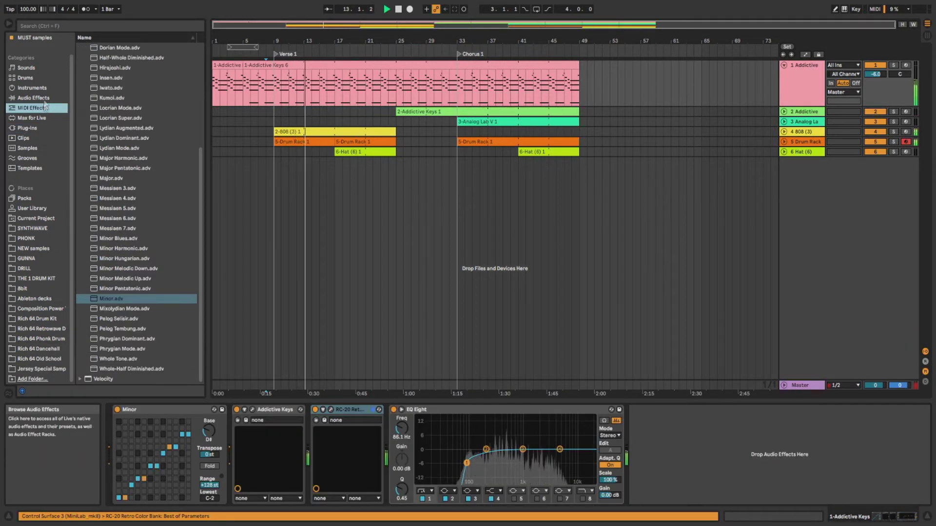
pyautogui.click(34, 98)
pyautogui.click(80, 67)
pyautogui.moveTo(119, 97); pyautogui.dragTo(653, 429)
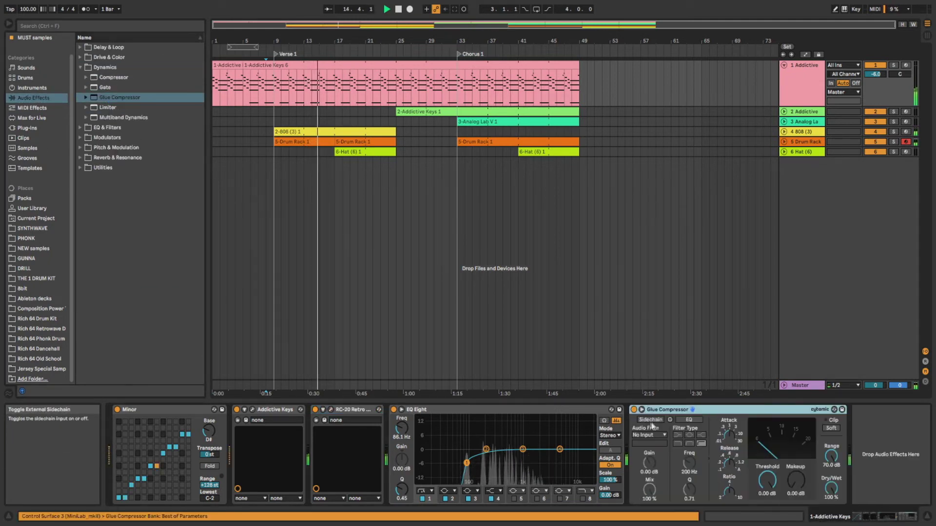
# - Sidechain the piano's Glue Compressor to the Drum Rack's Kick (13) Pre FX signal with a sidechain gain of 10.4 dB
pyautogui.click(651, 421)
pyautogui.click(661, 434)
pyautogui.click(662, 479)
pyautogui.click(658, 444)
pyautogui.click(668, 348)
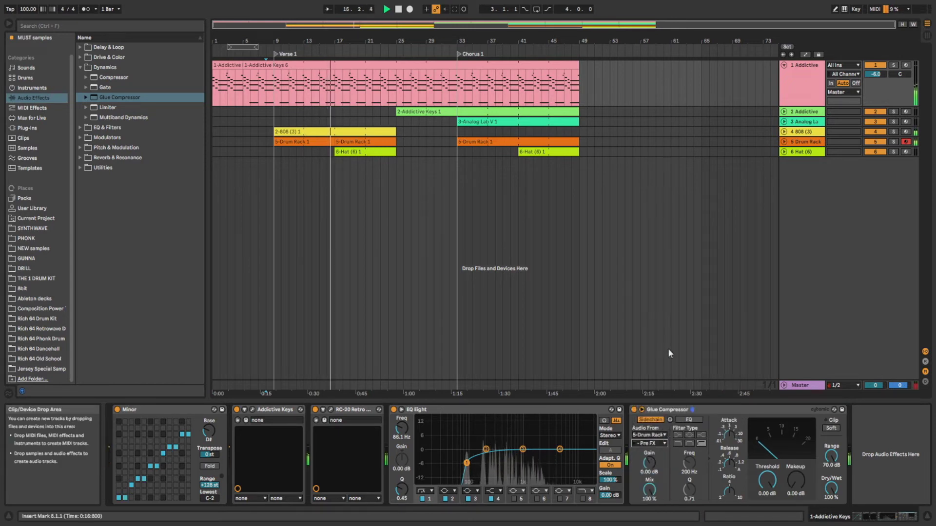
pyautogui.moveTo(649, 463); pyautogui.dragTo(649, 442)
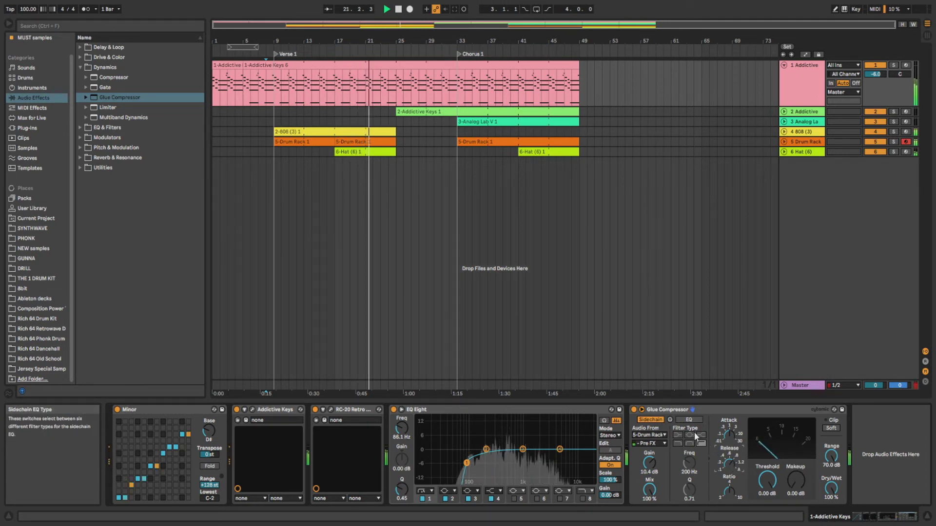
# - Add a Glue Compressor to the 808 track and show its sidechain settings
pyautogui.click(809, 132)
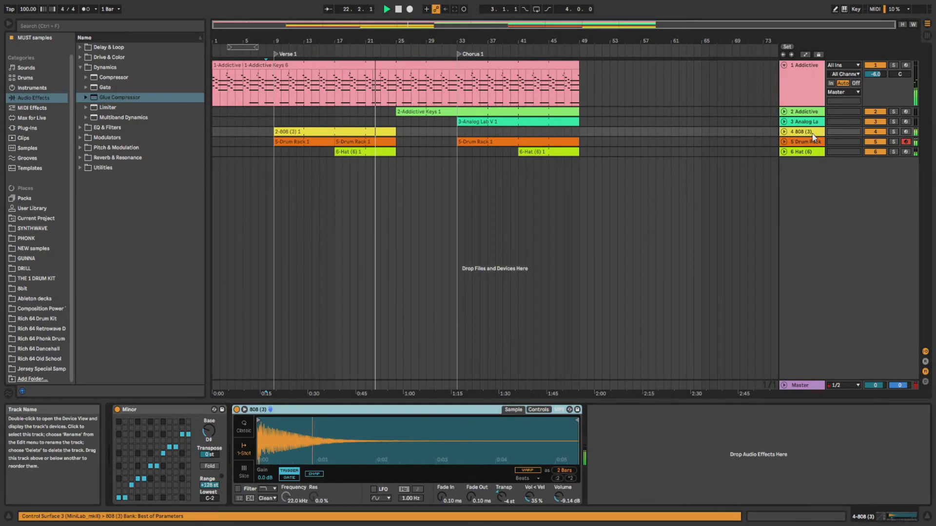
pyautogui.doubleClick(120, 98)
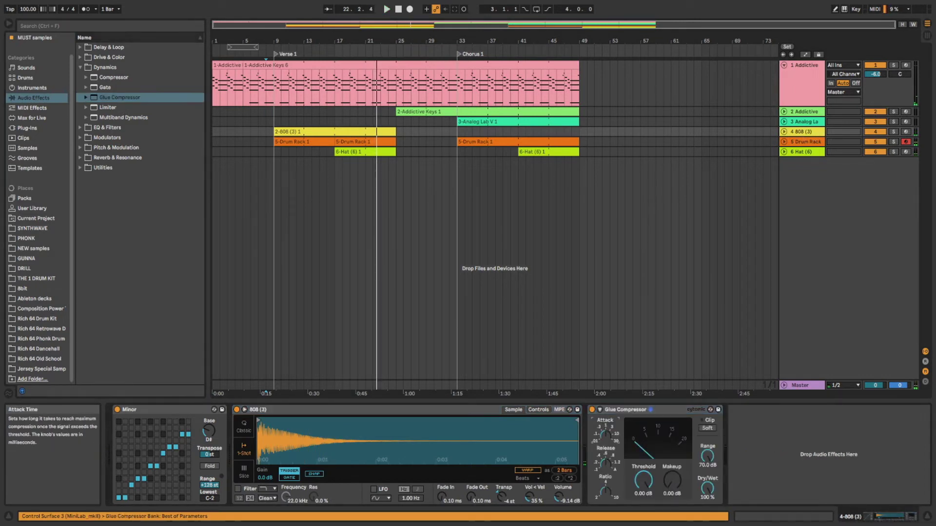
pyautogui.click(600, 409)
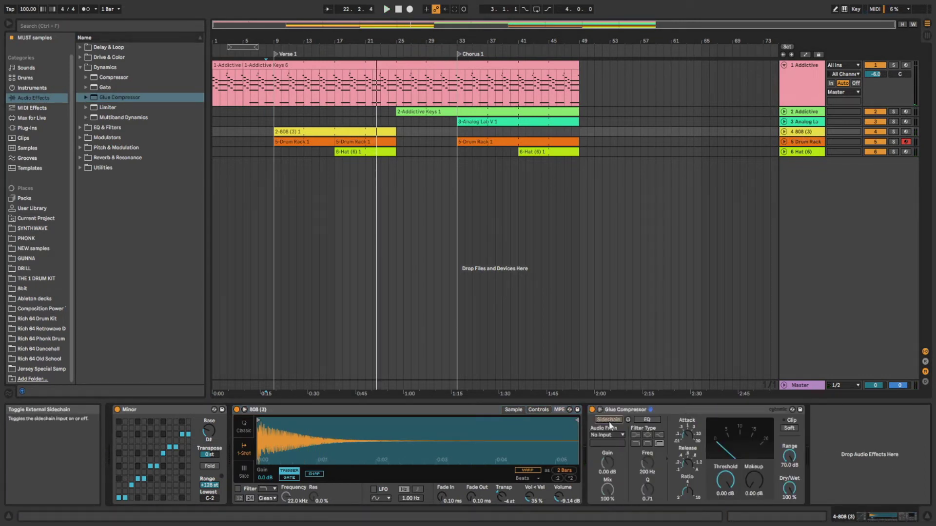
# - Sidechain the 808's Glue Compressor to the Drum Rack's Kick (13) Pre FX signal with a sidechain gain of 10.0 dB
pyautogui.click(617, 436)
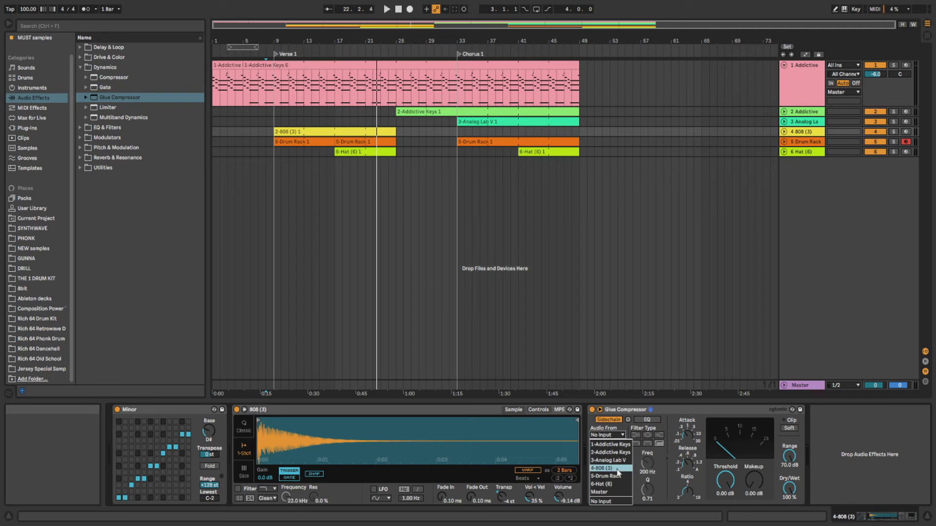
pyautogui.click(620, 479)
pyautogui.click(615, 444)
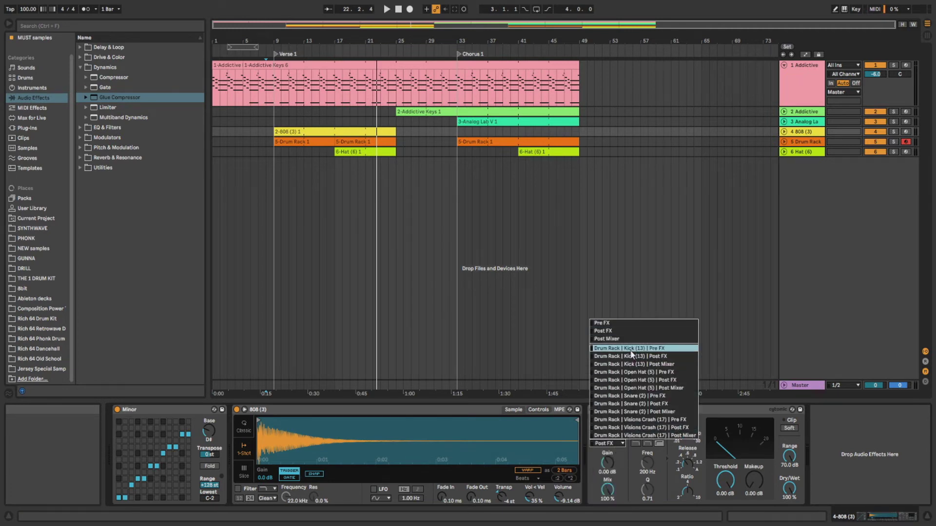
pyautogui.click(607, 325)
pyautogui.press('space')
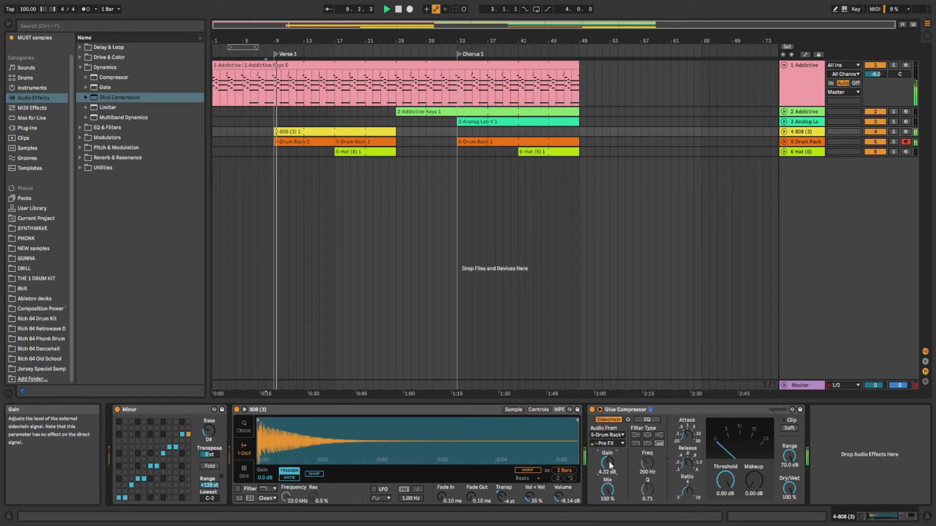
pyautogui.moveTo(607, 463); pyautogui.dragTo(607, 458)
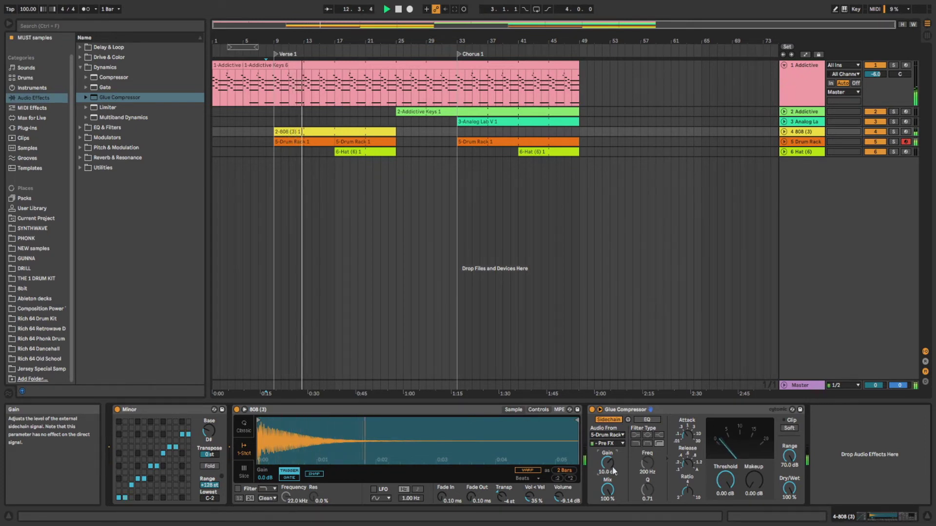
# - Raise the Drum Rack's Kick (13) volume to -13.7 dB
pyautogui.click(804, 142)
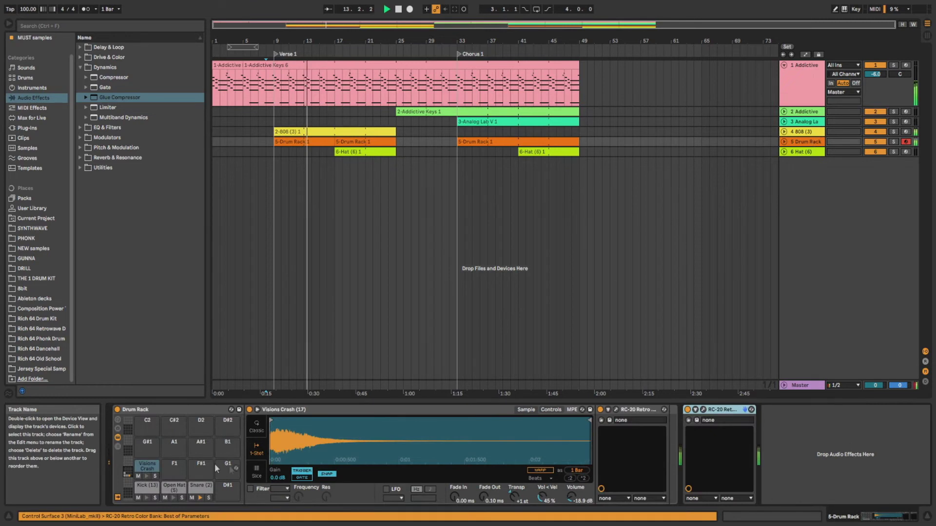
pyautogui.click(146, 486)
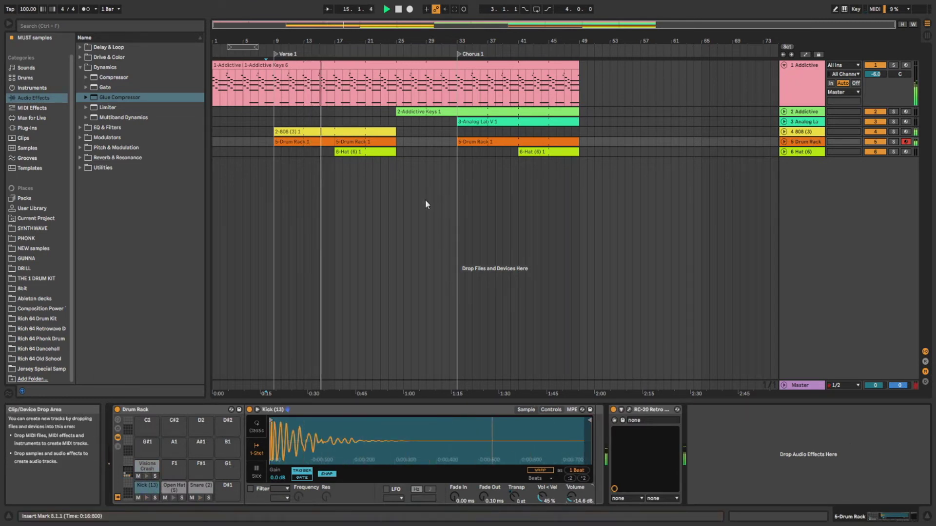
pyautogui.moveTo(570, 504); pyautogui.dragTo(570, 501)
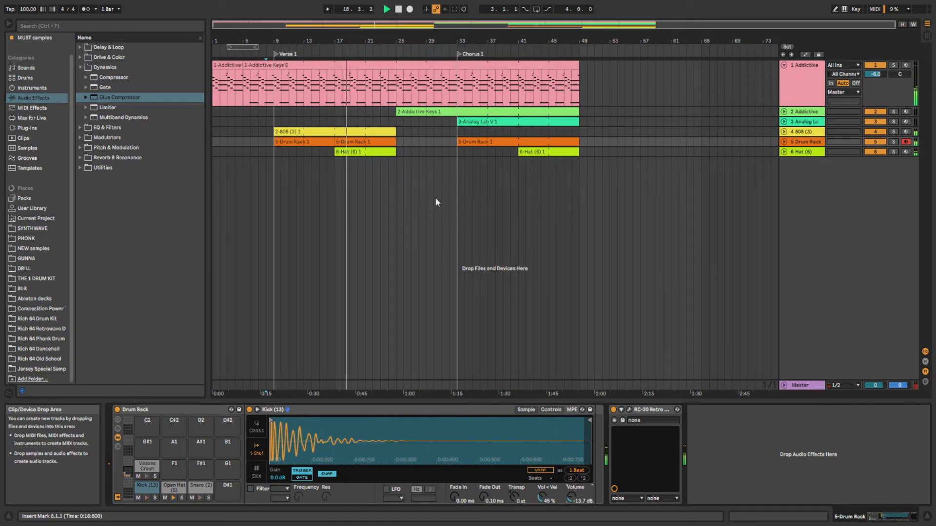
# - Play from bar 24 and try extending the 808 clip to bar 33
pyautogui.click(390, 113)
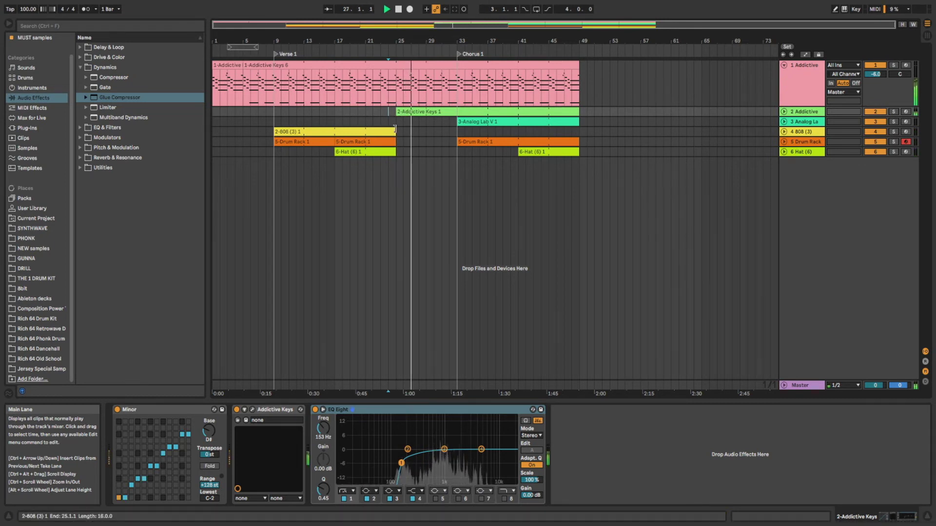
pyautogui.moveTo(394, 128); pyautogui.dragTo(456, 132)
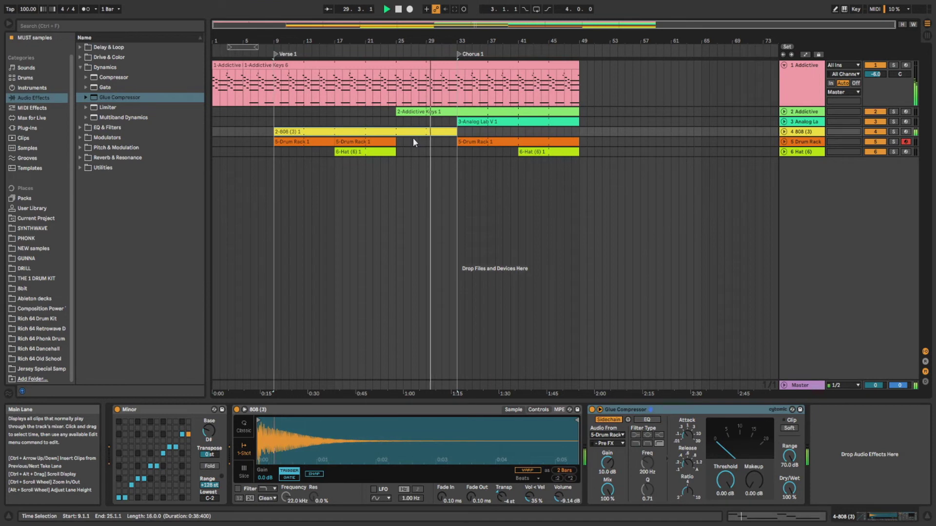
pyautogui.moveTo(457, 131); pyautogui.dragTo(396, 132)
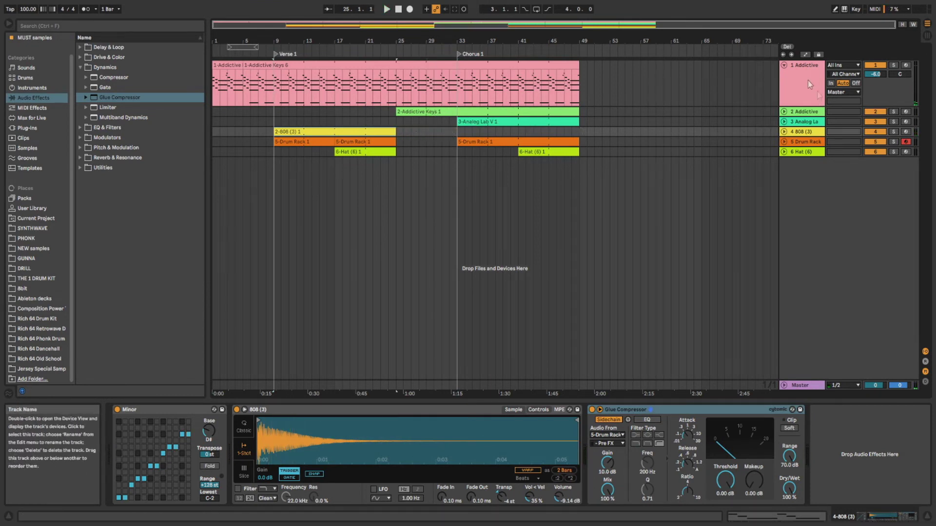
# - Insert a MIDI track below the first Addictive Keys track and copy the Minor scale device onto it
pyautogui.rightClick(805, 68)
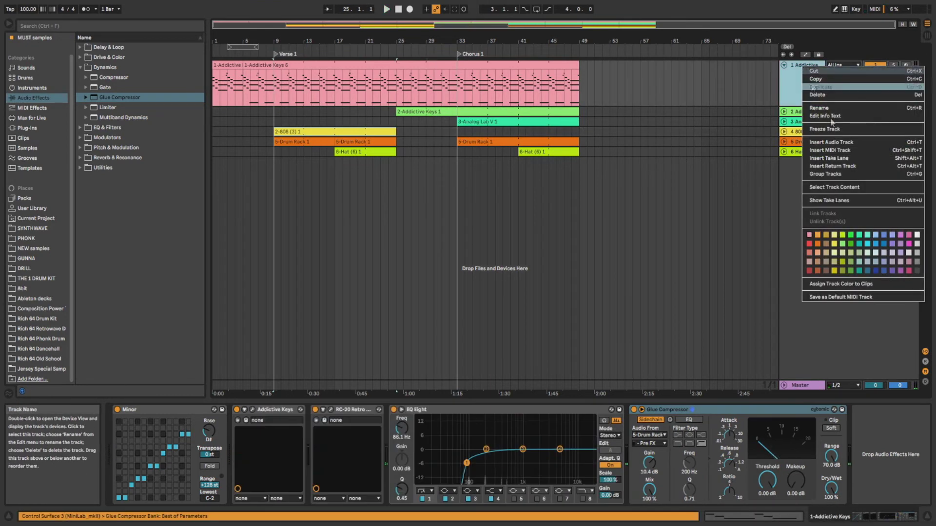
pyautogui.click(840, 150)
pyautogui.moveTo(183, 408); pyautogui.dragTo(815, 116)
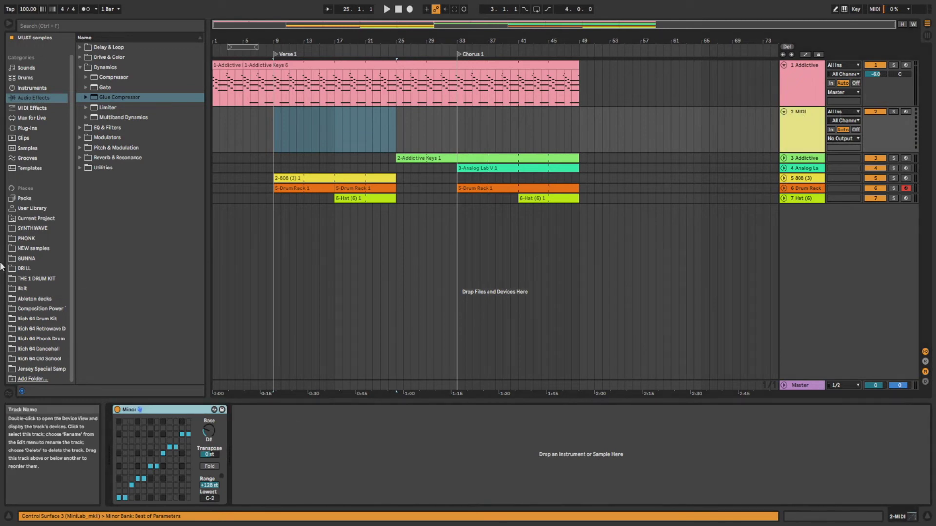
# - Load the Heat Up 3 64bit plug-in onto the new MIDI track and open the Bass category with ACOUSTIC 05
pyautogui.click(39, 129)
pyautogui.scroll(2, 94, 128)
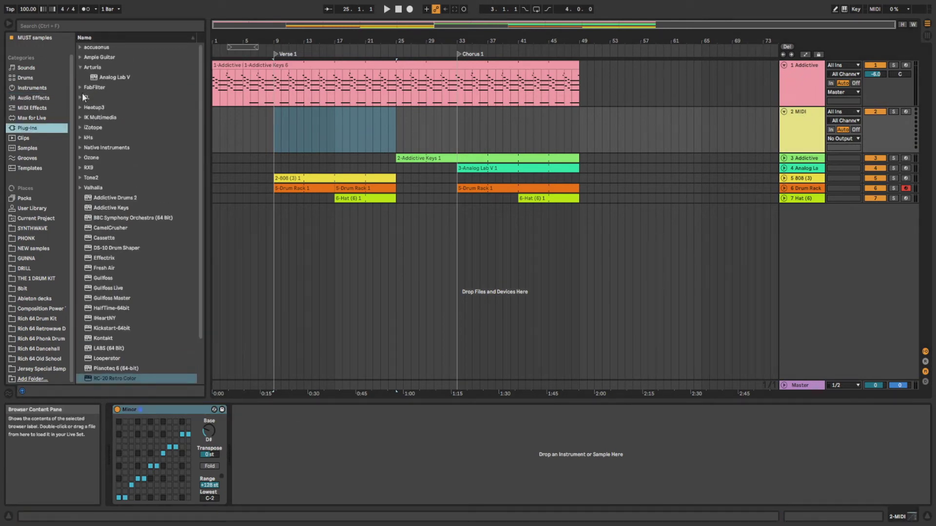
pyautogui.click(81, 107)
pyautogui.click(103, 108)
pyautogui.doubleClick(103, 110)
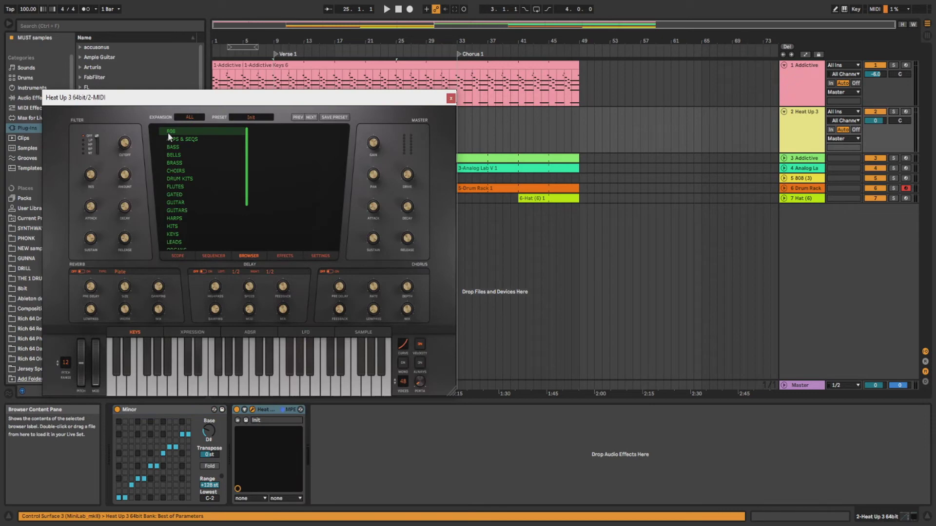
pyautogui.click(190, 148)
pyautogui.moveTo(239, 100); pyautogui.dragTo(515, 231)
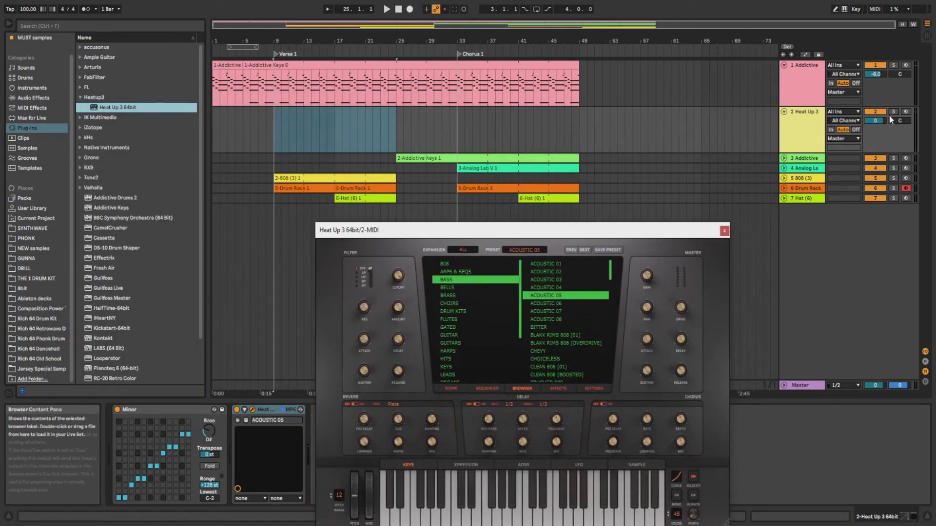
# - Arm the Heat Up 3 track and audition the bass presets ACOUSTIC 06 and ACOUSTIC 07
pyautogui.click(905, 113)
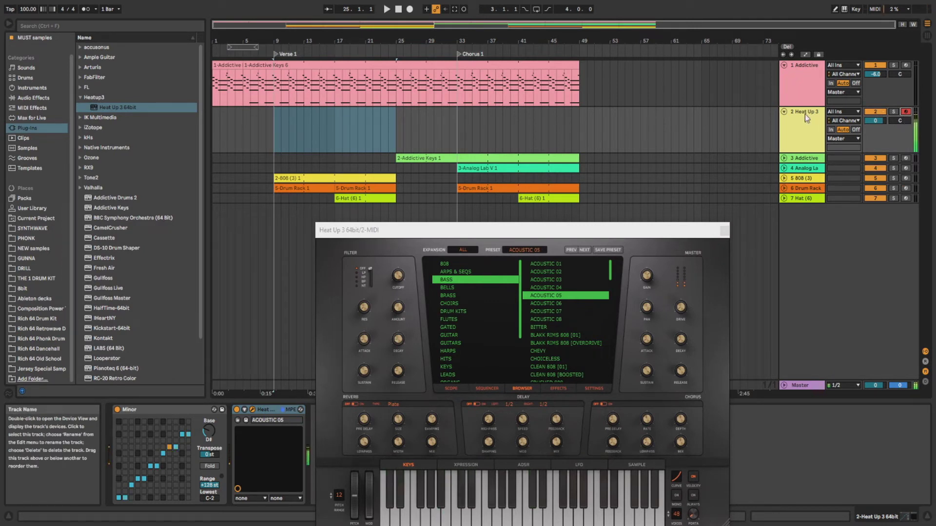
pyautogui.click(549, 303)
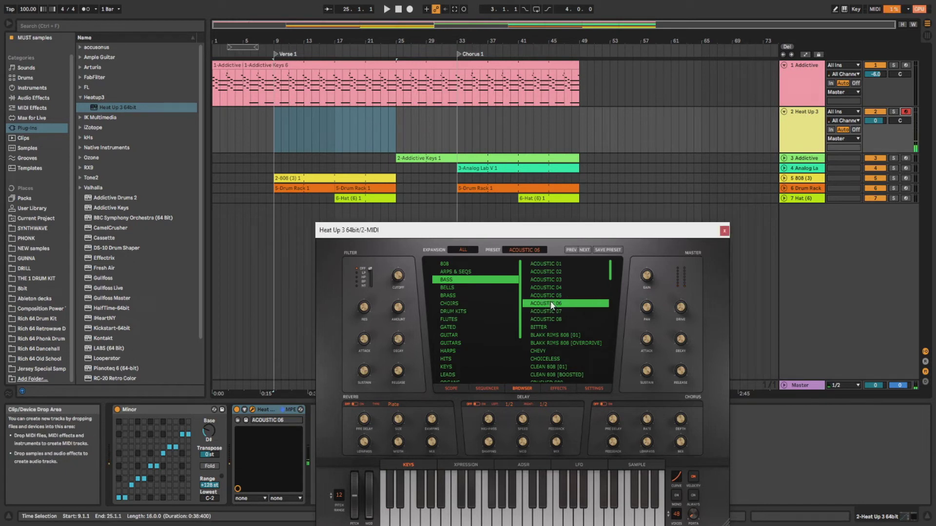
pyautogui.click(551, 310)
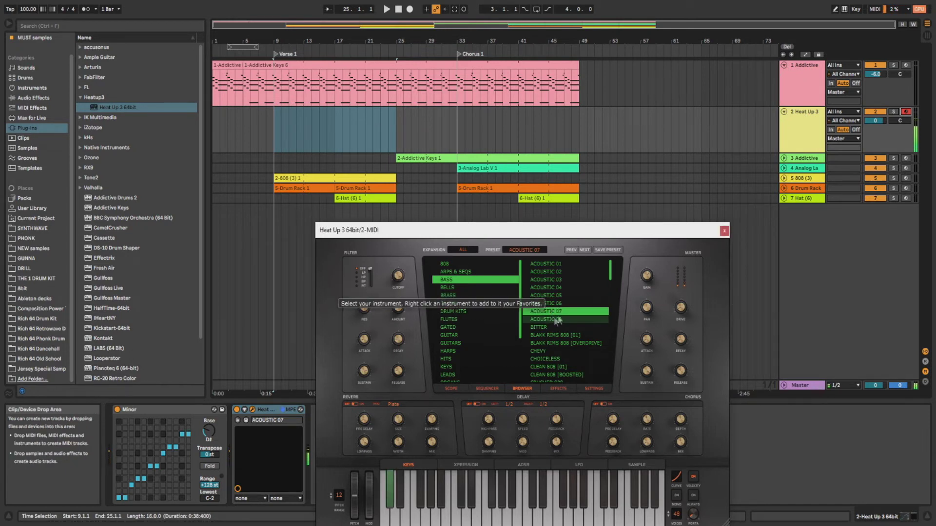
pyautogui.click(724, 230)
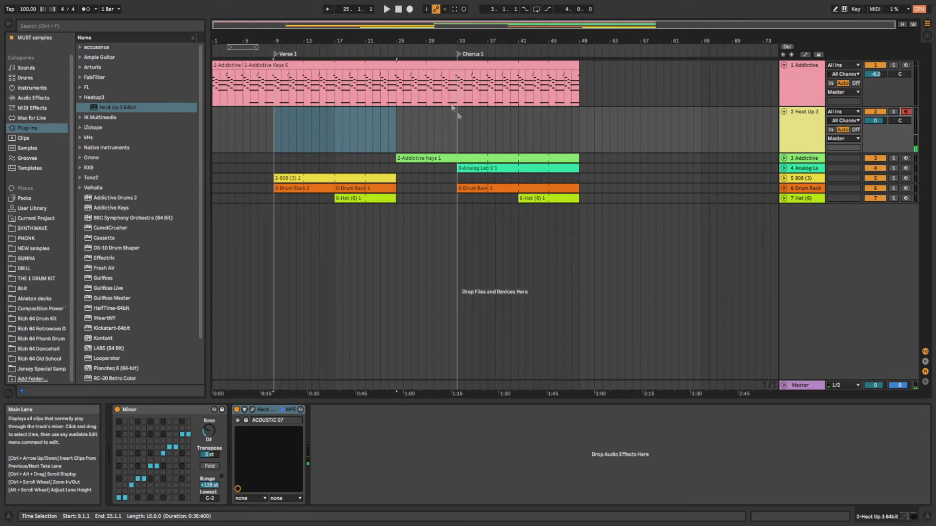
# - Copy the first Addictive Keys track's bars 25 to 33 onto the Heat Up 3 track and open the copied clip
pyautogui.click(428, 77)
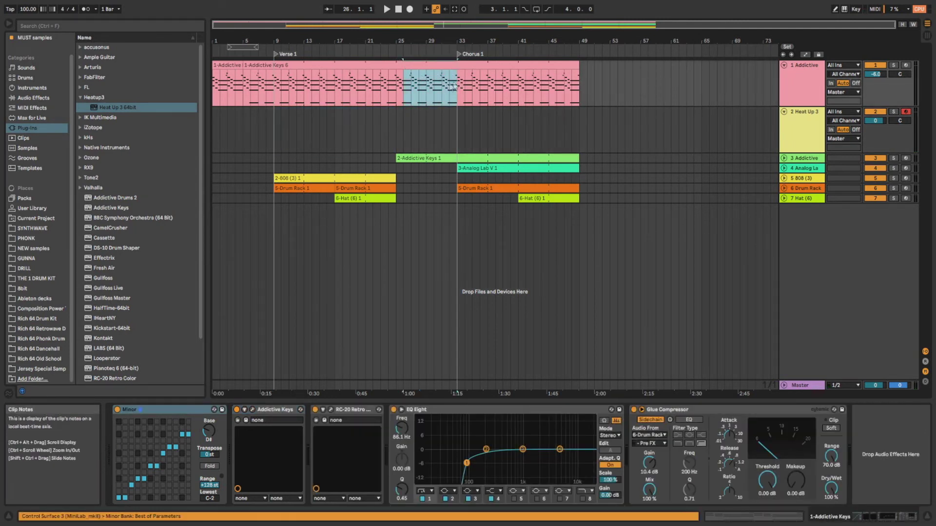
pyautogui.moveTo(401, 65); pyautogui.dragTo(414, 113)
pyautogui.doubleClick(414, 112)
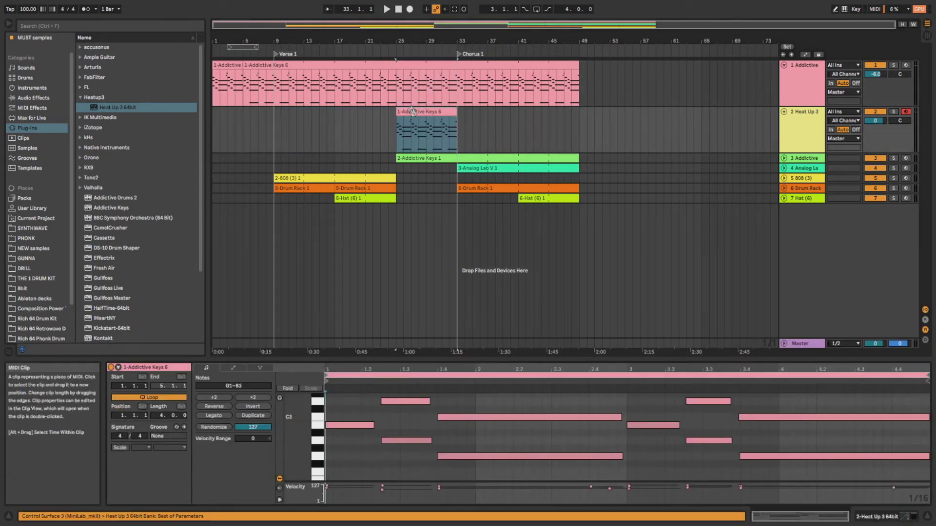
# - Delete the lowest note of every chord (B2, A2 and G2) from the copied clip
pyautogui.moveTo(642, 360); pyautogui.dragTo(643, 72)
pyautogui.moveTo(812, 416); pyautogui.dragTo(549, 334)
pyautogui.press('Delete')
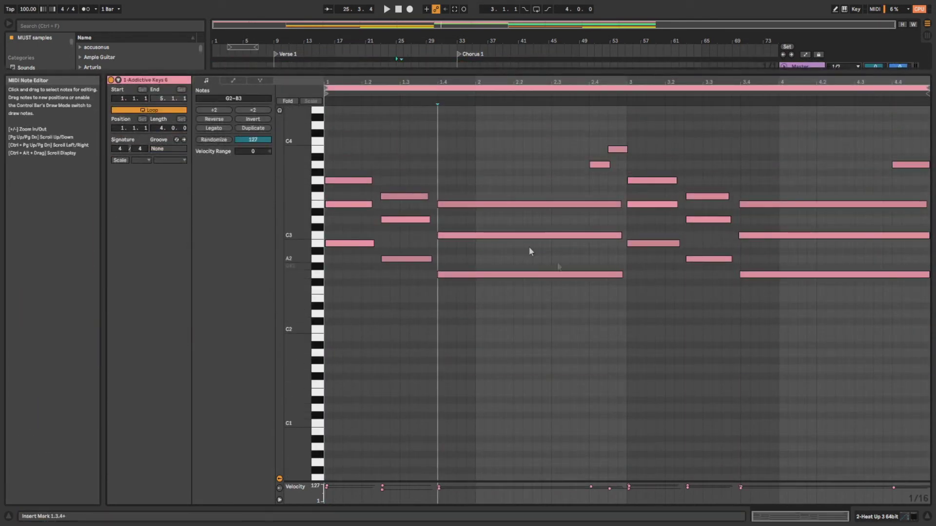
pyautogui.moveTo(419, 278); pyautogui.dragTo(340, 245)
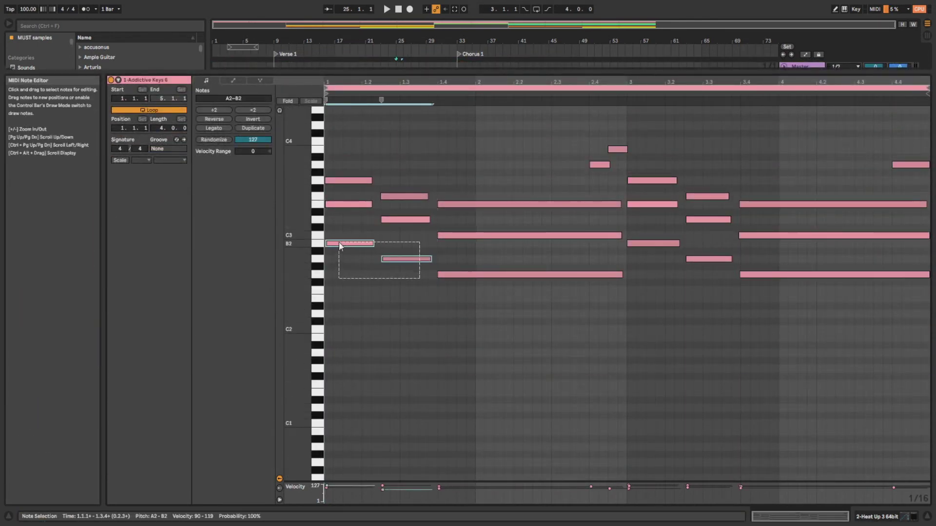
pyautogui.moveTo(502, 308); pyautogui.dragTo(440, 266)
pyautogui.press('Delete')
pyautogui.moveTo(771, 309); pyautogui.dragTo(626, 245)
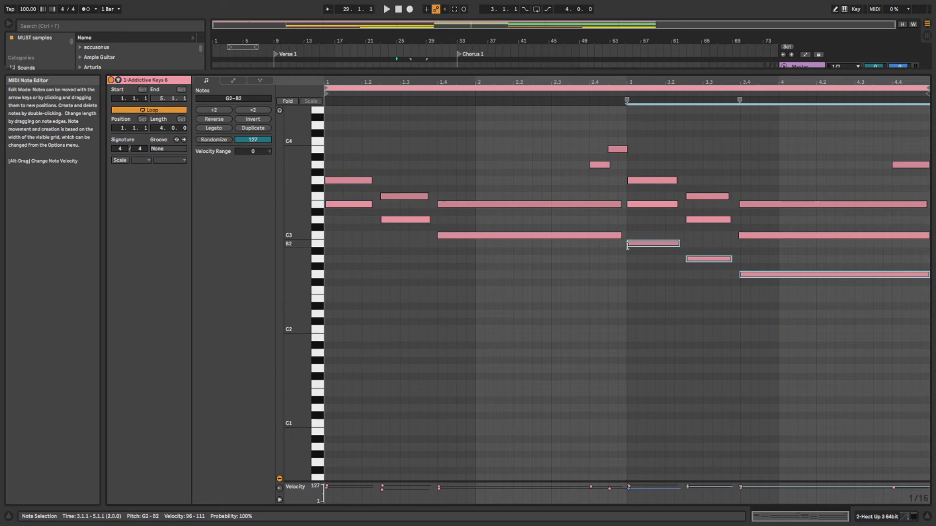
pyautogui.press('Delete')
# - Delete the upper chord notes and the melody notes, keeping only the single E3, D3, C3 line
pyautogui.moveTo(914, 220); pyautogui.dragTo(892, 143)
pyautogui.press('Delete')
pyautogui.moveTo(714, 209); pyautogui.dragTo(597, 154)
pyautogui.press('Delete')
pyautogui.press('Delete')
pyautogui.moveTo(470, 221); pyautogui.dragTo(378, 189)
pyautogui.press('Delete')
pyautogui.press('Delete')
pyautogui.click(363, 182)
pyautogui.press('Delete')
pyautogui.click(587, 204)
# - Transpose all notes in the bass clip down two octaves to C1-E1 and play it back
pyautogui.hotkey('ctrl', 'a')
pyautogui.hotkey('shift', 'Down')
pyautogui.press('space')
pyautogui.hotkey('shift', 'Down')
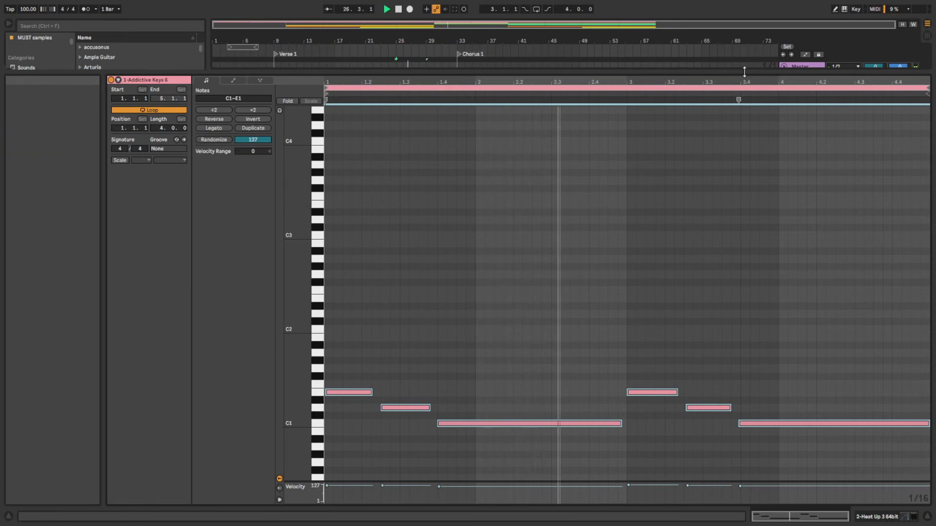
pyautogui.hotkey('ctrl', 'alt', 'e')
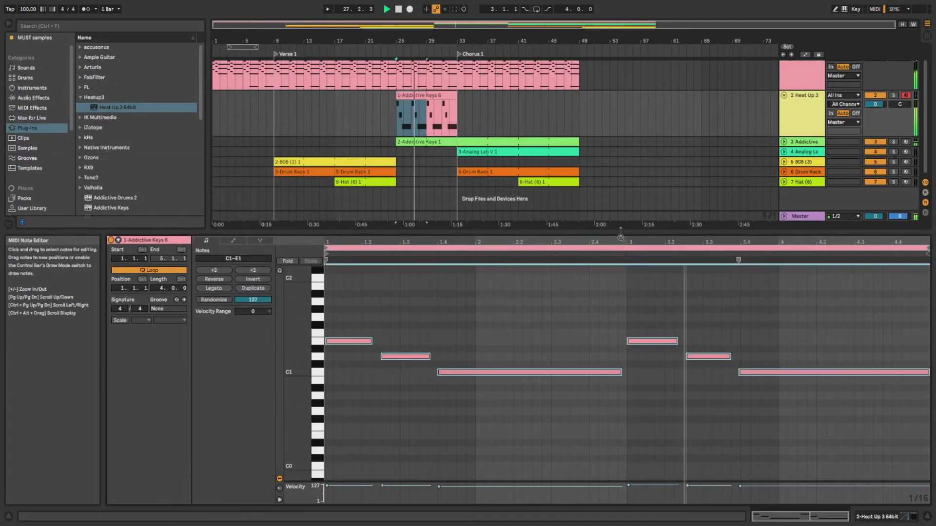
pyautogui.press('space')
# - Audition the Heat Up 3 bass presets ACOUSTIC 05 and ACOUSTIC 04 with the clip from bar 25
pyautogui.doubleClick(810, 115)
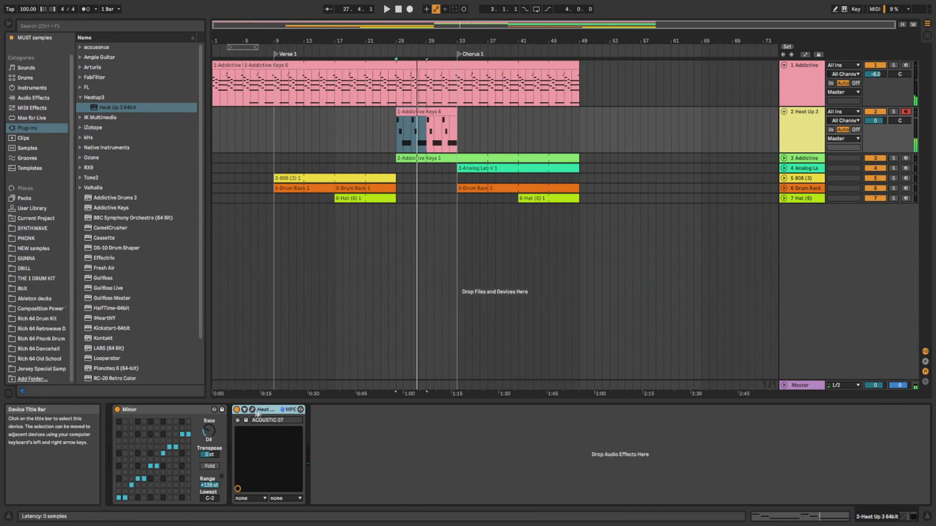
pyautogui.click(252, 409)
pyautogui.click(548, 294)
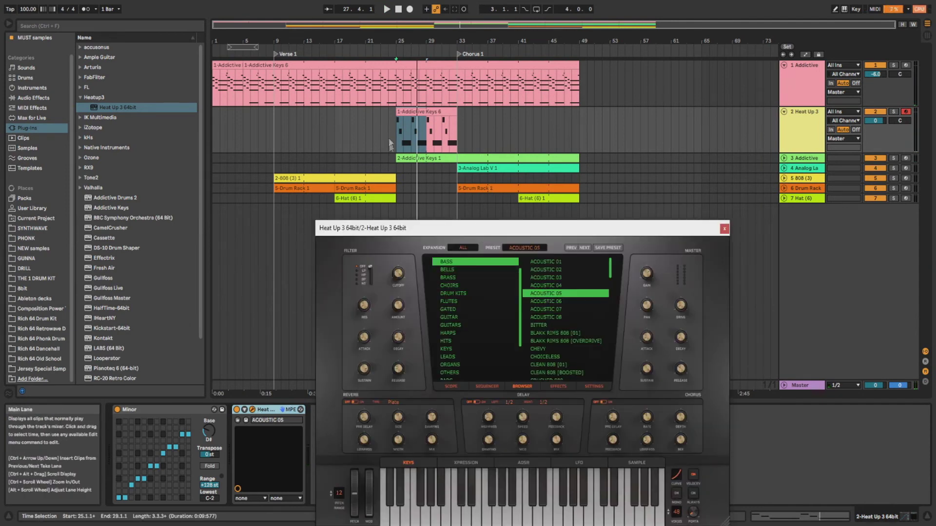
pyautogui.press('space')
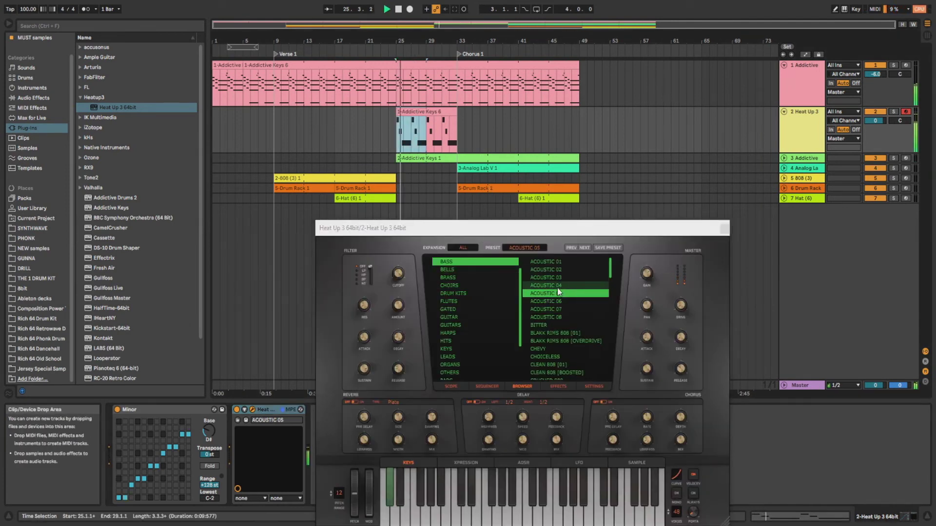
pyautogui.click(557, 286)
pyautogui.click(396, 127)
pyautogui.press('space')
pyautogui.press('space')
# - Compare the bass presets ACOUSTIC 03 and ACOUSTIC 02 from bar 25 and settle on ACOUSTIC 01
pyautogui.click(543, 279)
pyautogui.click(396, 136)
pyautogui.press('space')
pyautogui.press('space')
pyautogui.click(540, 269)
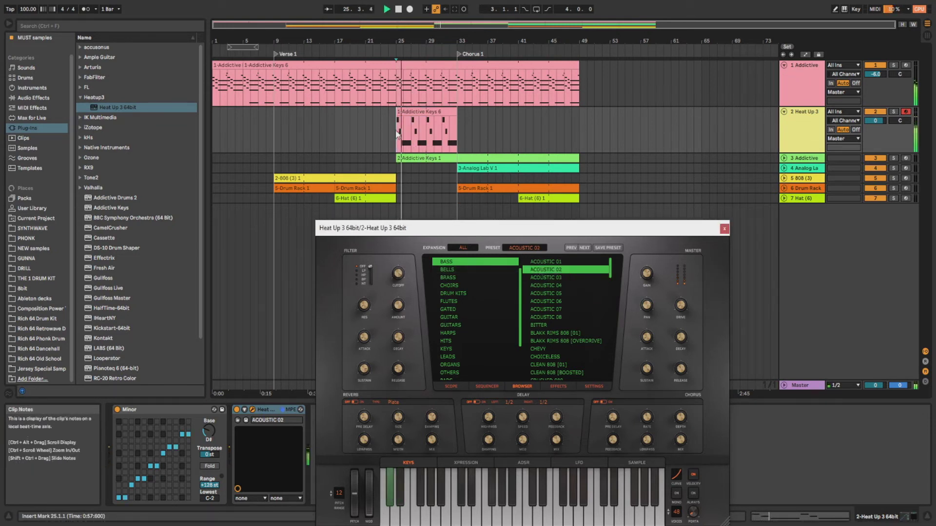
pyautogui.click(535, 262)
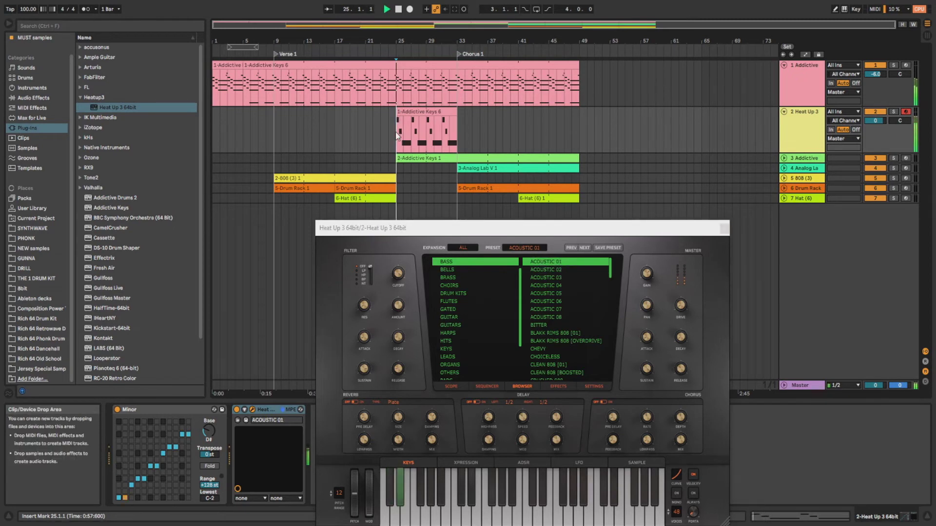
pyautogui.click(397, 136)
pyautogui.press('space')
pyautogui.press('space')
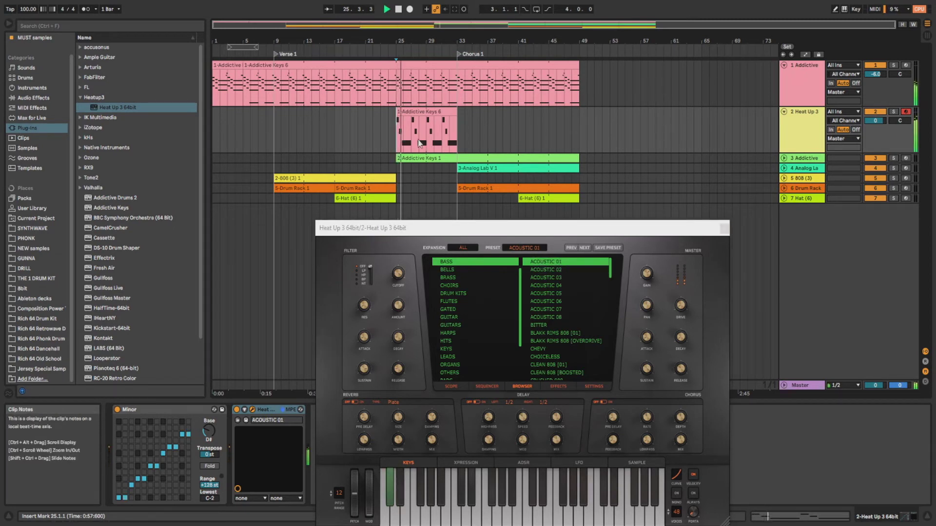
pyautogui.click(725, 229)
pyautogui.press('space')
# - Lower the Heat Up 3 track's volume to -8.4 dB in the Session View mixer during playback
pyautogui.doubleClick(808, 114)
pyautogui.press('Tab')
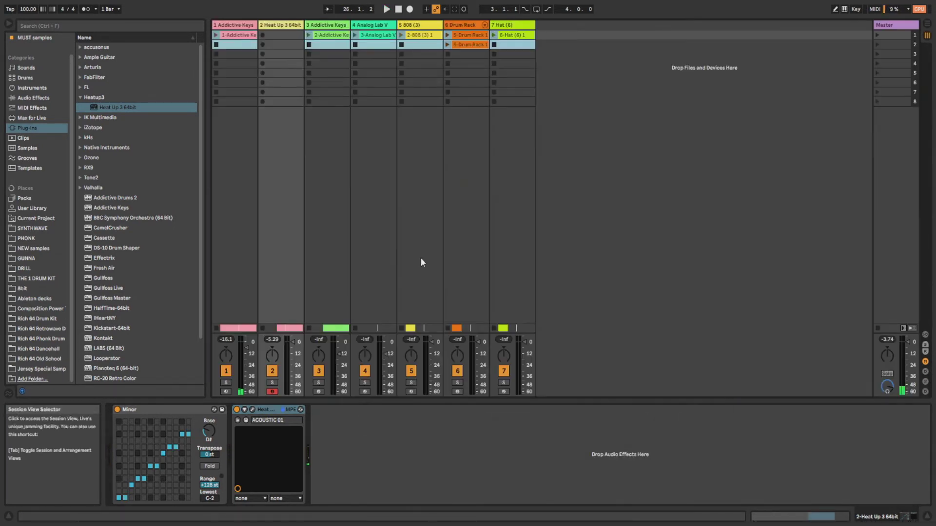
pyautogui.press('space')
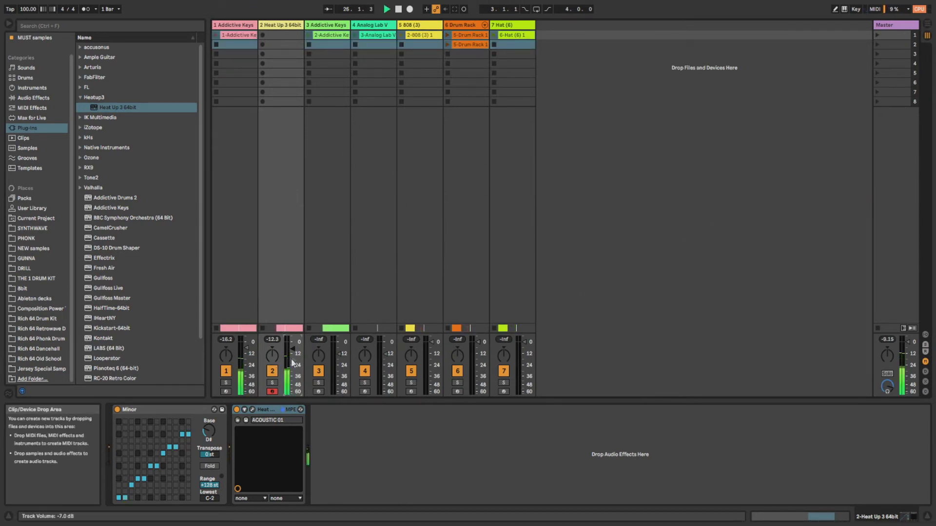
pyautogui.click(927, 26)
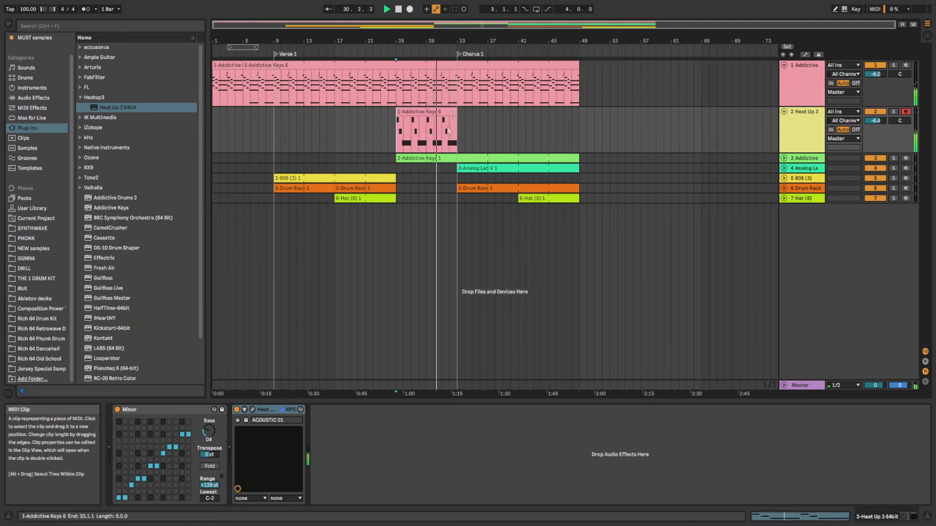
# - Raise all note velocities in the Heat Up 3 clip to 127 and extend the clip to bar 49
pyautogui.doubleClick(428, 112)
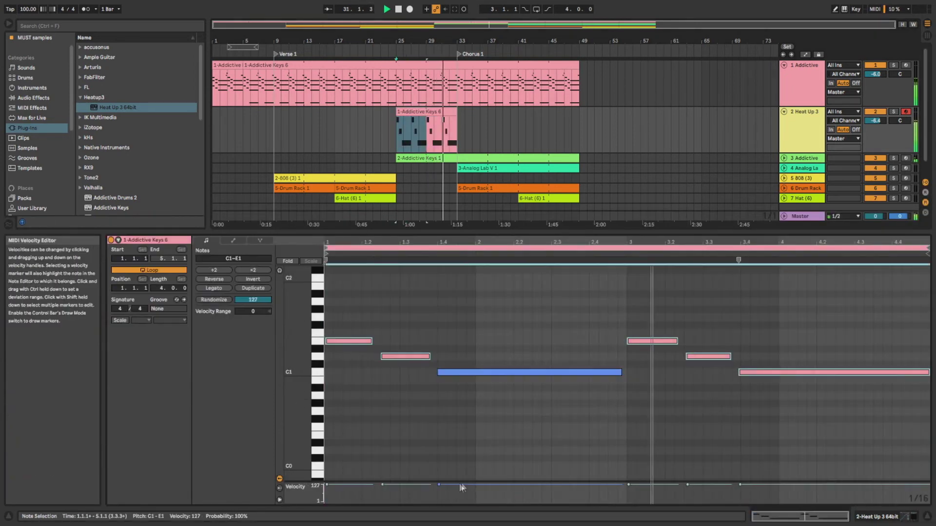
pyautogui.moveTo(441, 155); pyautogui.dragTo(579, 153)
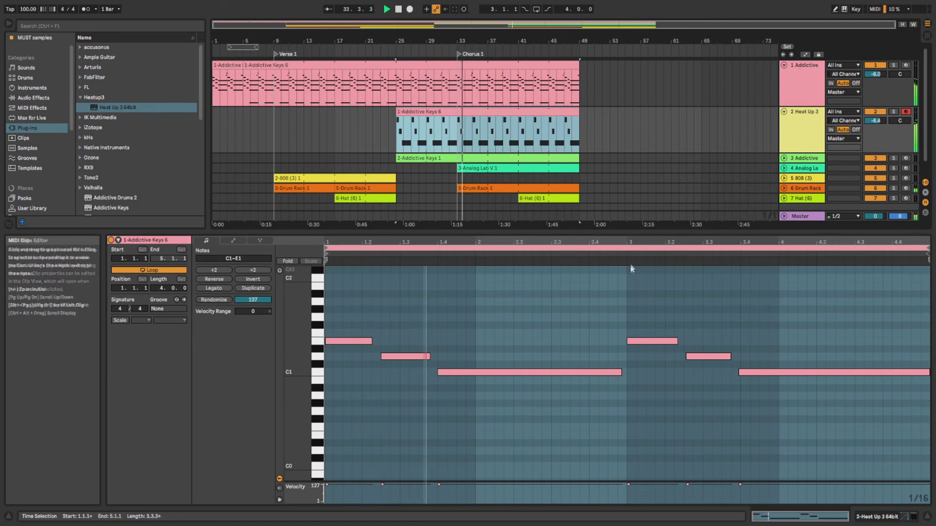
pyautogui.moveTo(661, 224); pyautogui.dragTo(662, 409)
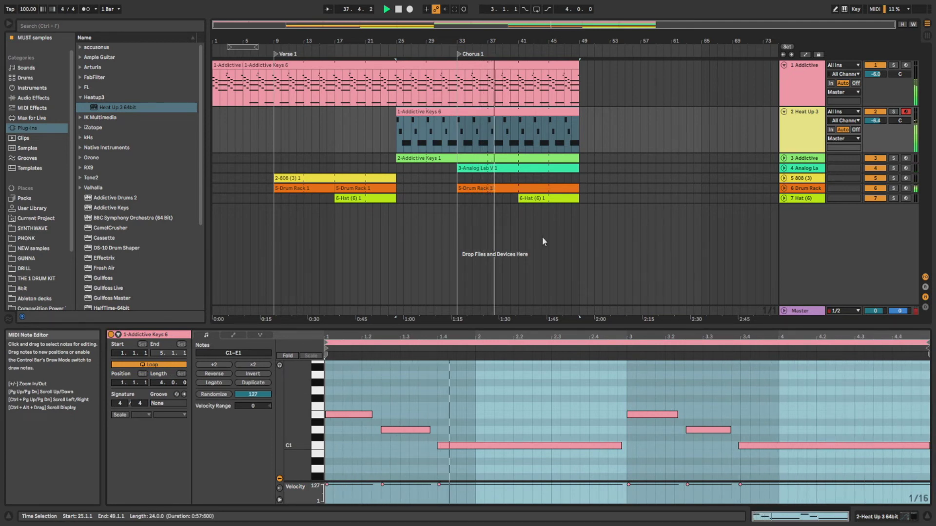
# - Double the Chorus 1 drum clip's loop to eight bars without the second Visions Crash hit, and extend the clip to bar 49
pyautogui.click(502, 188)
pyautogui.click(518, 199)
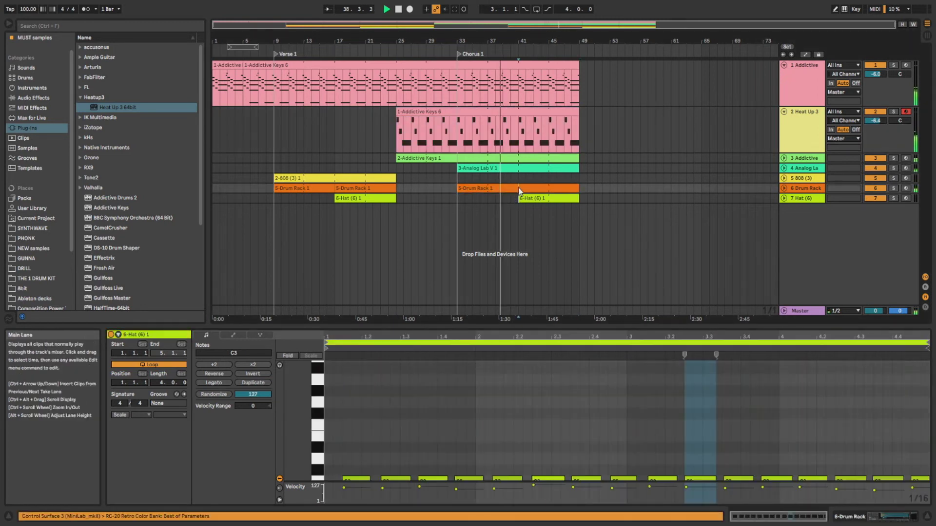
pyautogui.click(510, 189)
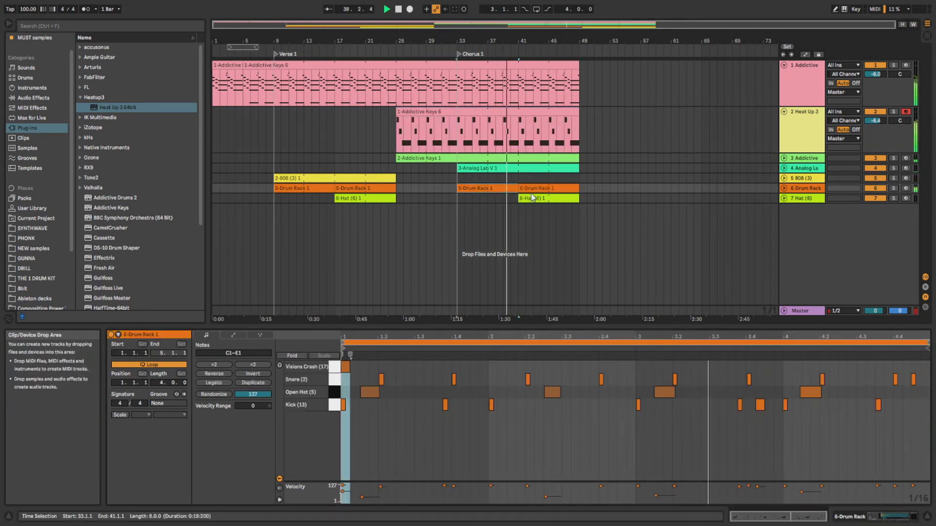
pyautogui.click(459, 343)
pyautogui.hotkey('ctrl', 'd')
pyautogui.moveTo(617, 372); pyautogui.dragTo(655, 370)
pyautogui.click(534, 190)
pyautogui.moveTo(516, 189); pyautogui.dragTo(579, 189)
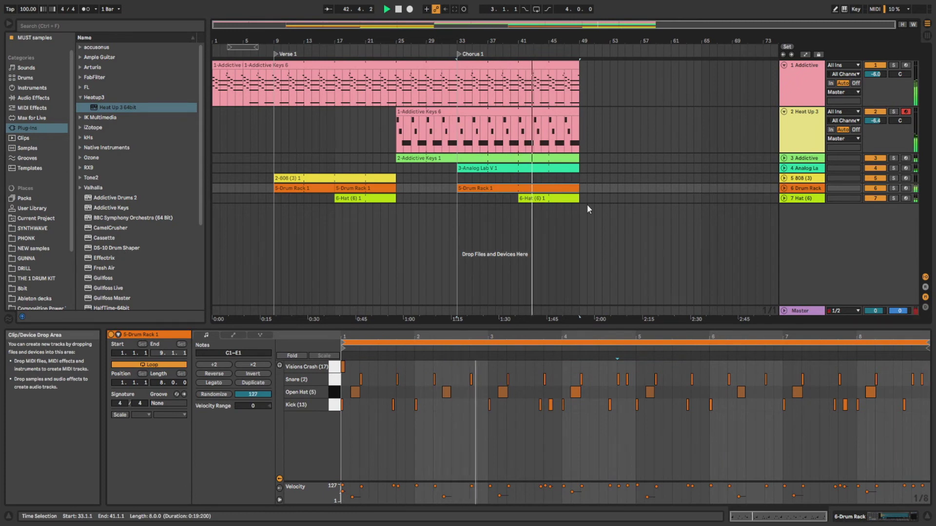
# - Duplicate bars 9 to 33 of all tracks to bar 49 and add a locator named "Verse 2" there
pyautogui.moveTo(456, 201); pyautogui.dragTo(595, 82)
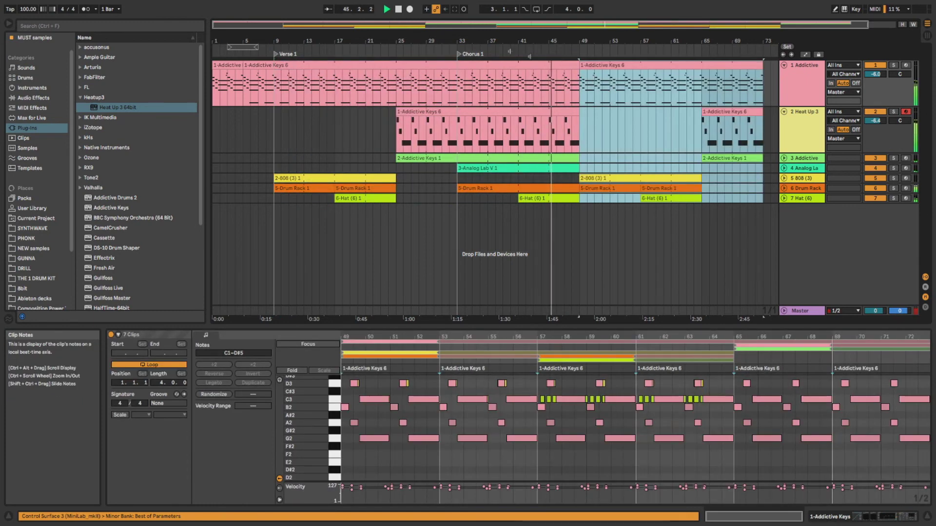
pyautogui.scroll(-1, 572, 54)
pyautogui.rightClick(568, 55)
pyautogui.click(585, 82)
pyautogui.write('Verse 2')
pyautogui.press('Return')
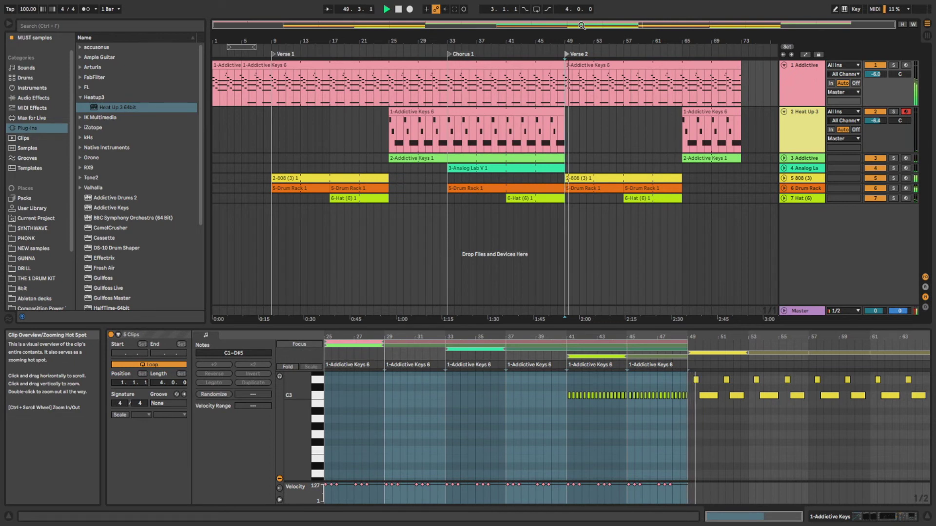
# - Divide the first Verse 2 drum clip at bar 53 so that bars 49 to 53 form a separate clip
pyautogui.click(581, 189)
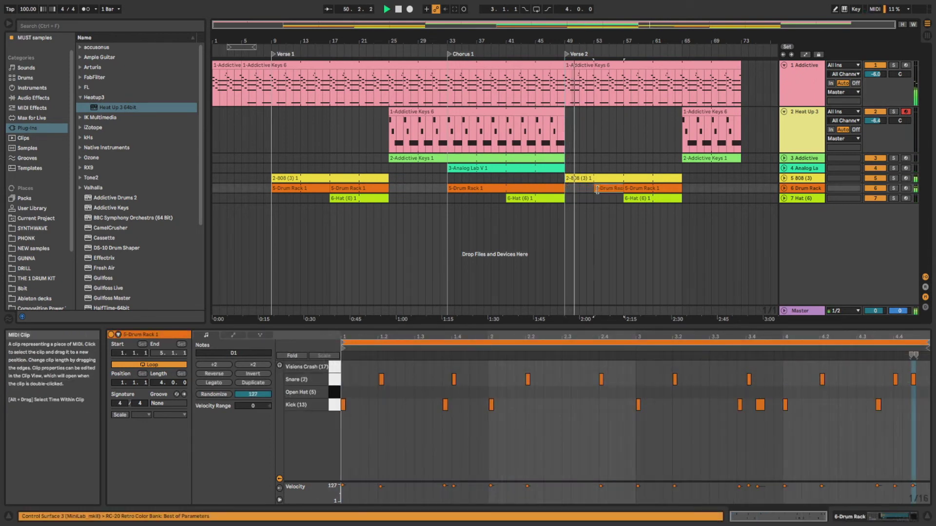
pyautogui.moveTo(584, 190); pyautogui.dragTo(571, 190)
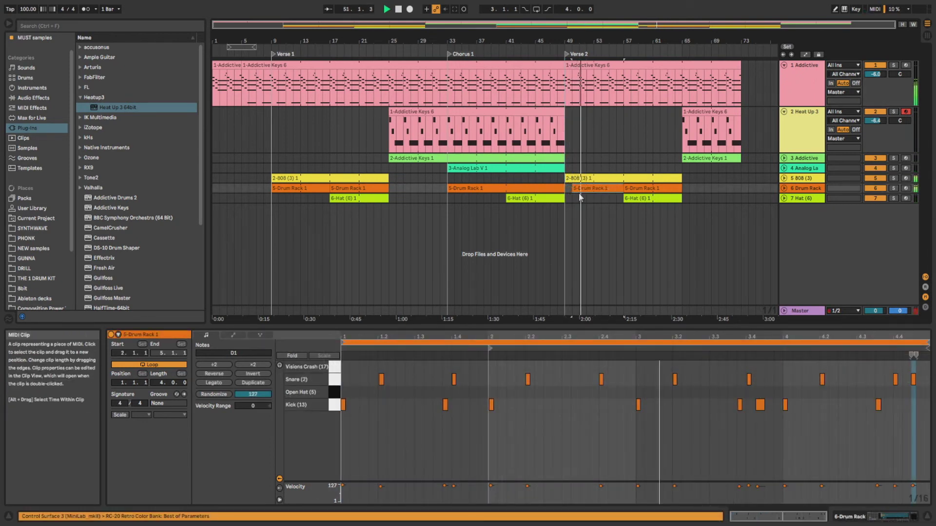
pyautogui.click(591, 194)
pyautogui.moveTo(591, 189); pyautogui.dragTo(585, 189)
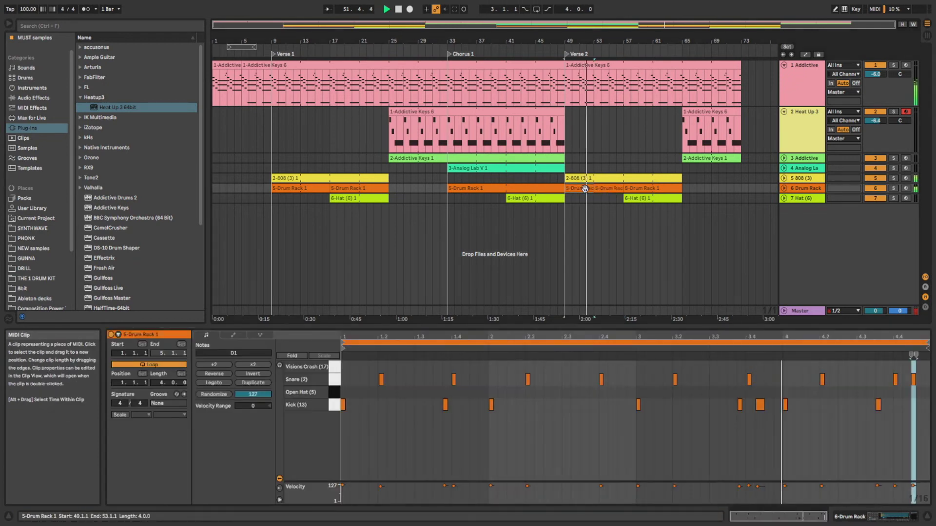
# - Delete all Kick (13) notes from the drum clip at bars 49 to 53 and play from Verse 2
pyautogui.press('space')
pyautogui.click(337, 406)
pyautogui.press('Delete')
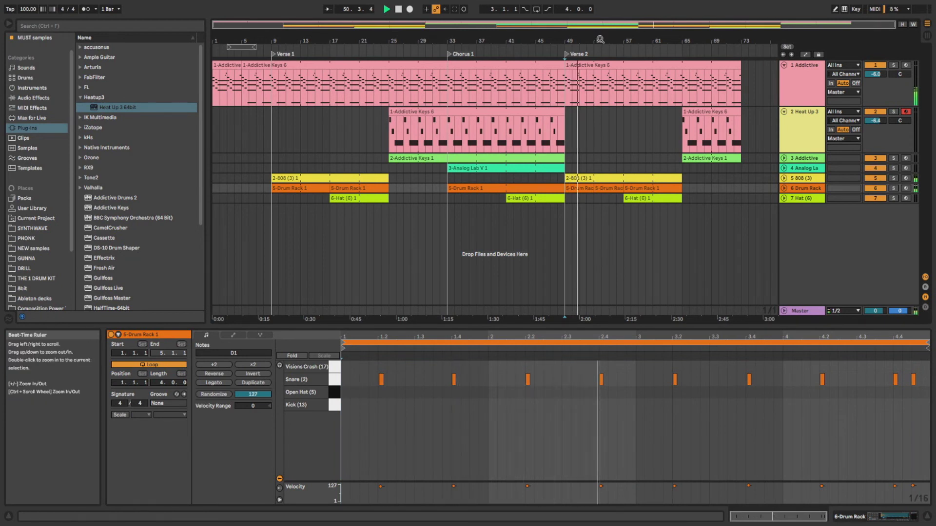
# - Duplicate the Chorus 1 section of all tracks to bar 73 and add a locator named "Chorus 2" there
pyautogui.moveTo(565, 201); pyautogui.dragTo(751, 67)
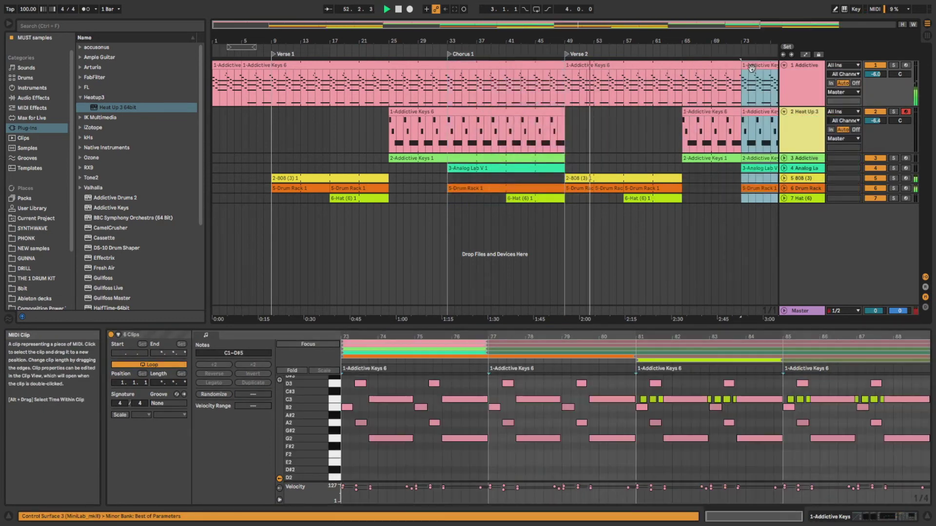
pyautogui.moveTo(760, 25); pyautogui.dragTo(846, 39)
pyautogui.rightClick(638, 53)
pyautogui.click(656, 79)
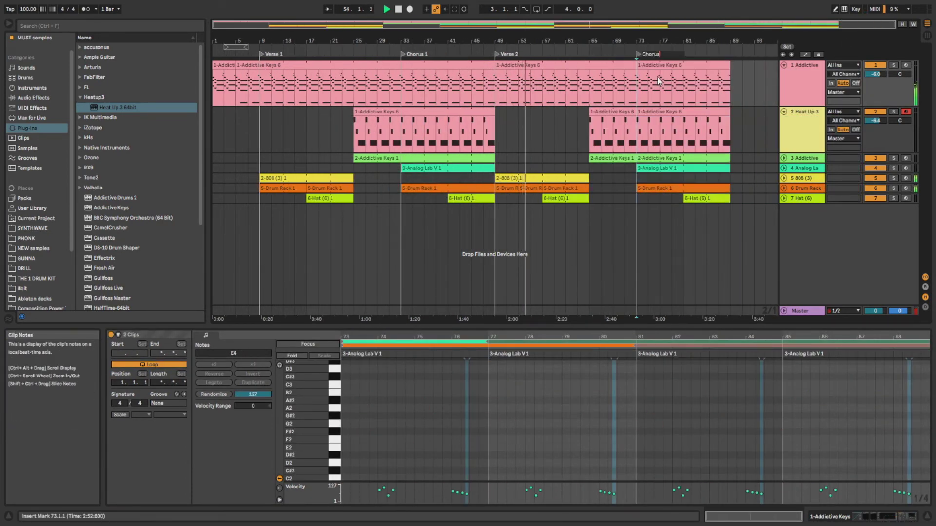
pyautogui.click(657, 80)
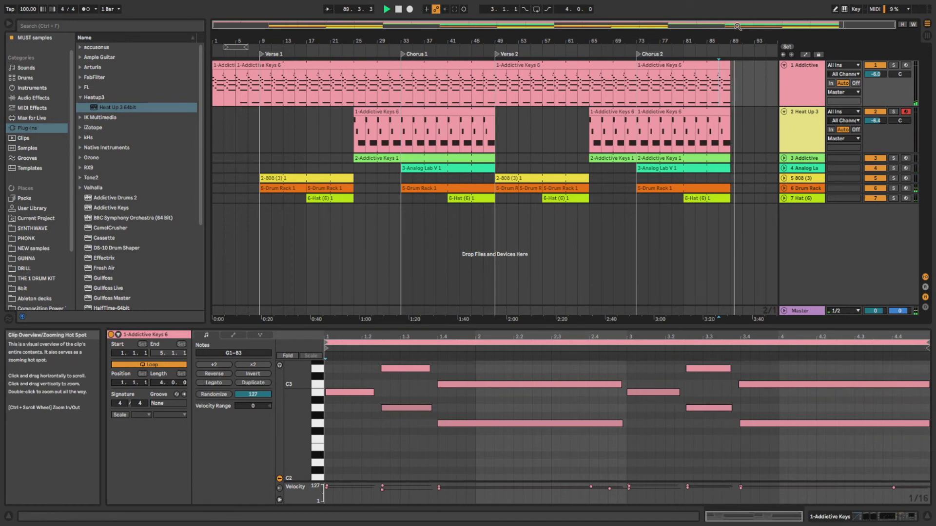
# - Add a locator named "End" at bar 91, just past the last clips, and fold the Heat Up 3 track
pyautogui.rightClick(747, 53)
pyautogui.click(757, 76)
pyautogui.write('End')
pyautogui.press('Return')
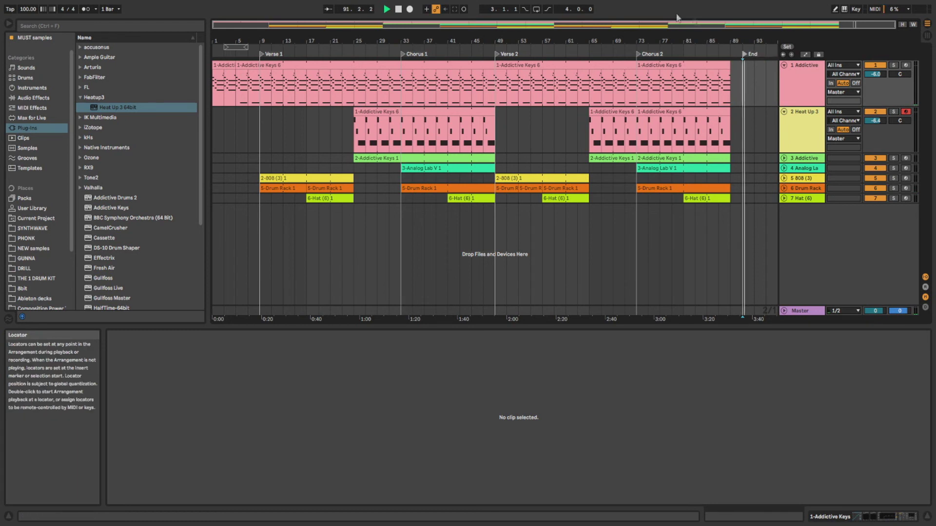
pyautogui.click(784, 112)
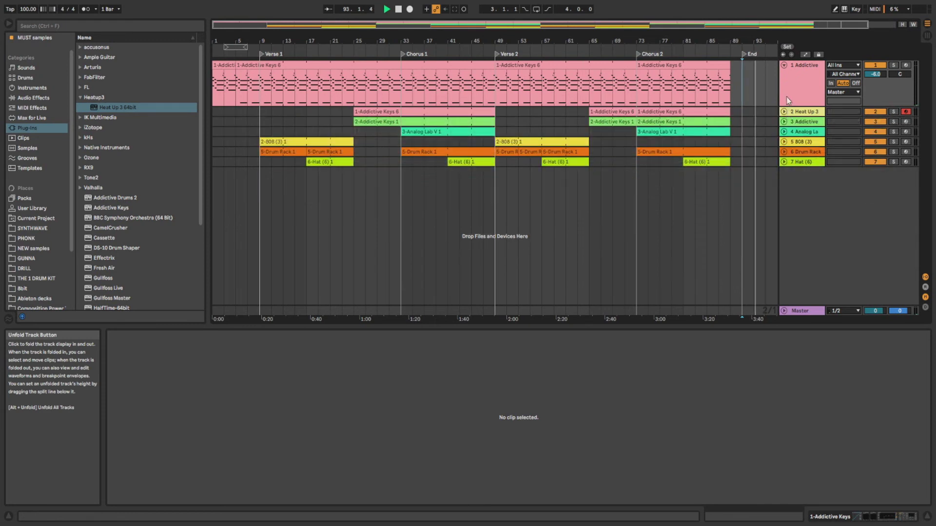
# - Play from the start of Chorus 1 and pan the Hat (6) track to 18R in the mixer
pyautogui.click(403, 146)
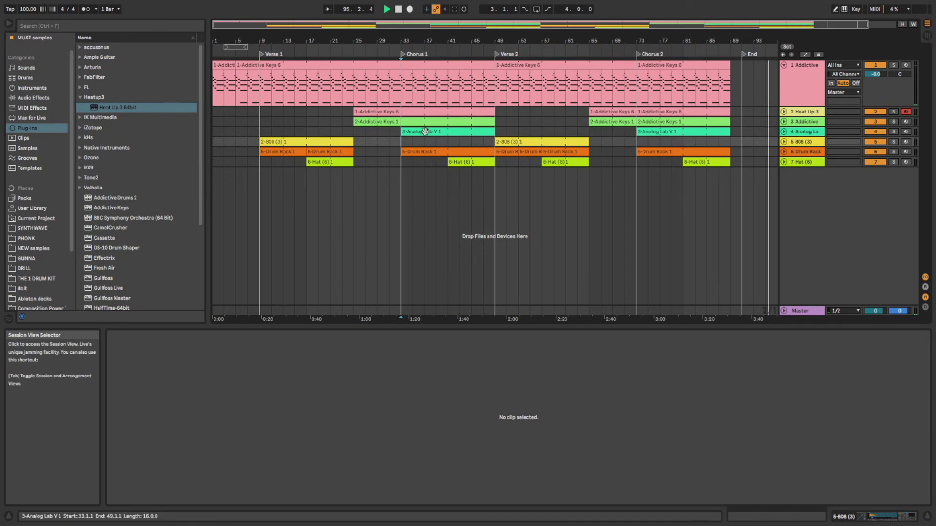
pyautogui.click(403, 132)
pyautogui.press('Tab')
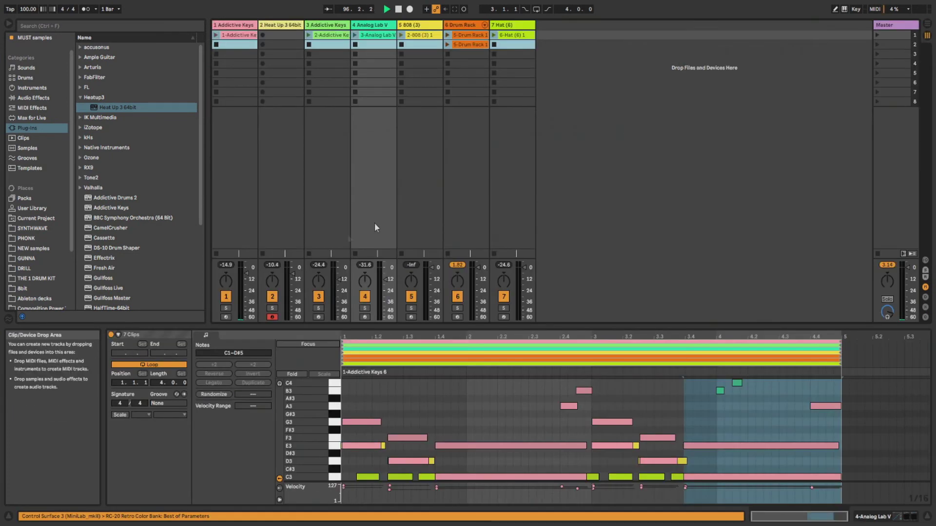
pyautogui.press('Tab')
pyautogui.click(406, 141)
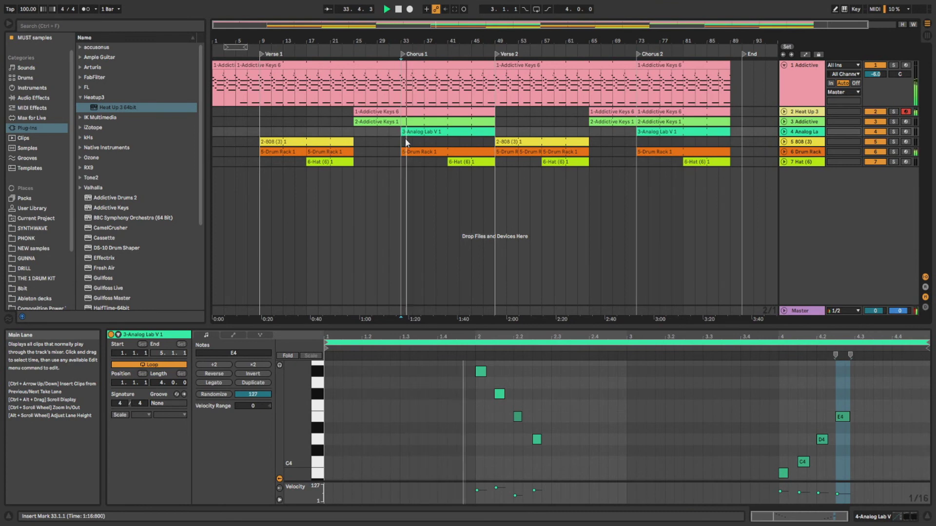
pyautogui.press('Tab')
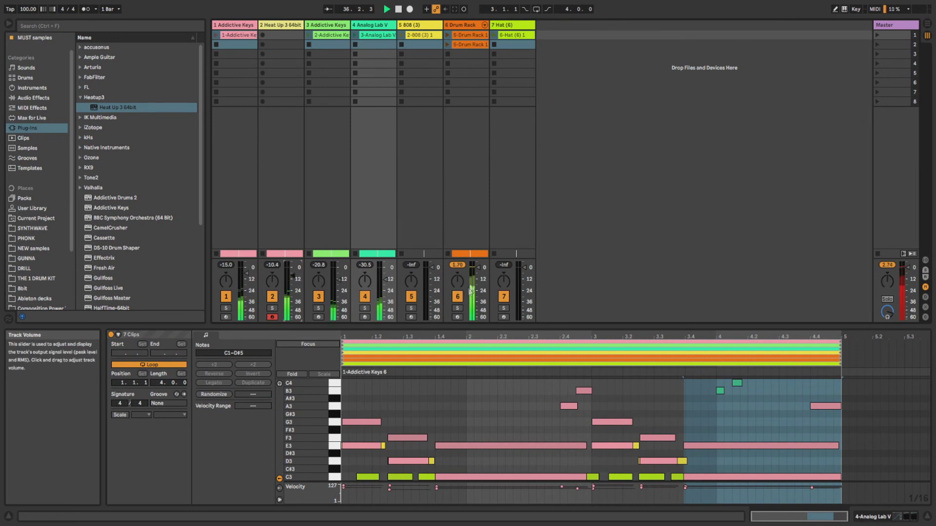
pyautogui.moveTo(504, 282); pyautogui.dragTo(503, 273)
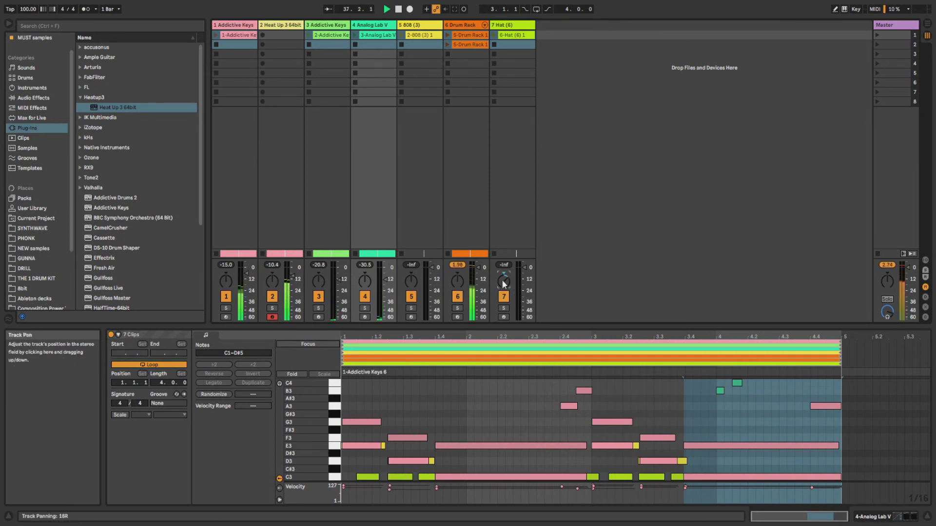
# - Pan the Open Hat (5) sample in the Drum Rack to 12L and set its volume to -22.3 dB
pyautogui.click(451, 26)
pyautogui.hotkey('shift', 'Tab')
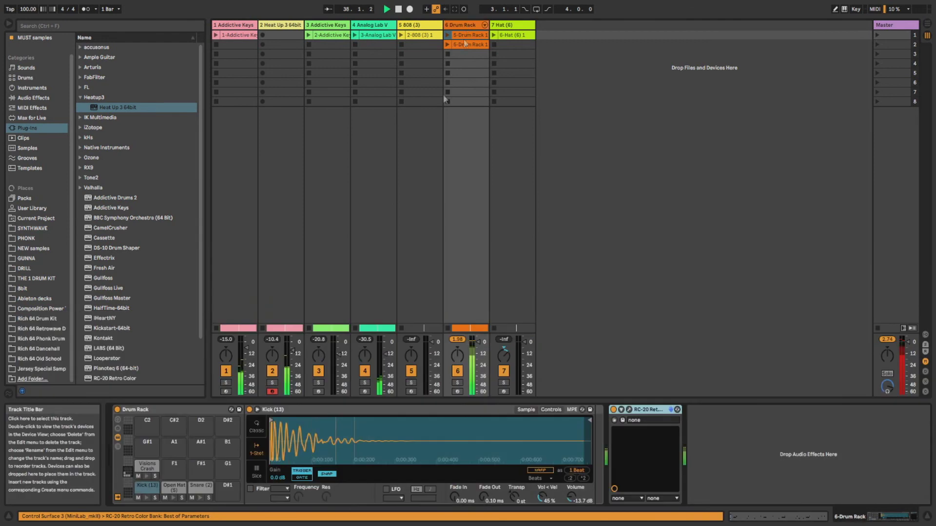
pyautogui.click(550, 410)
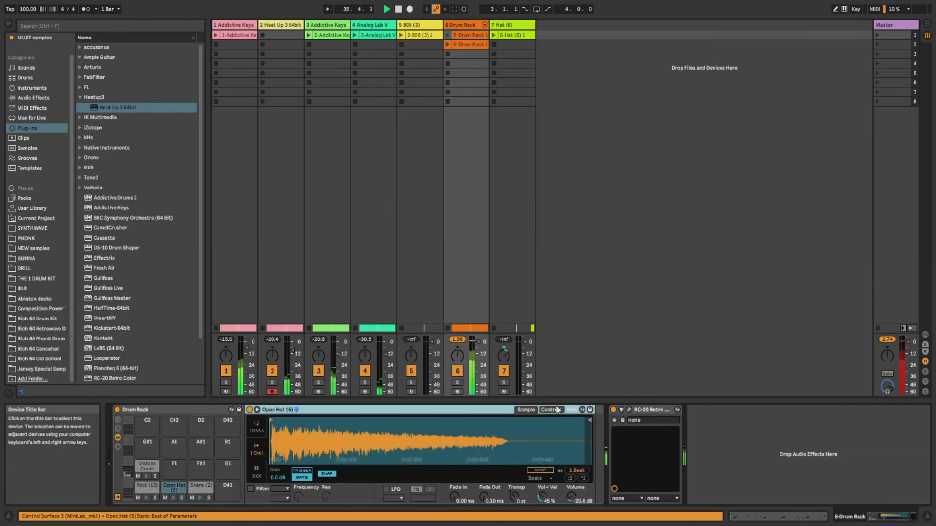
pyautogui.moveTo(468, 471); pyautogui.dragTo(467, 477)
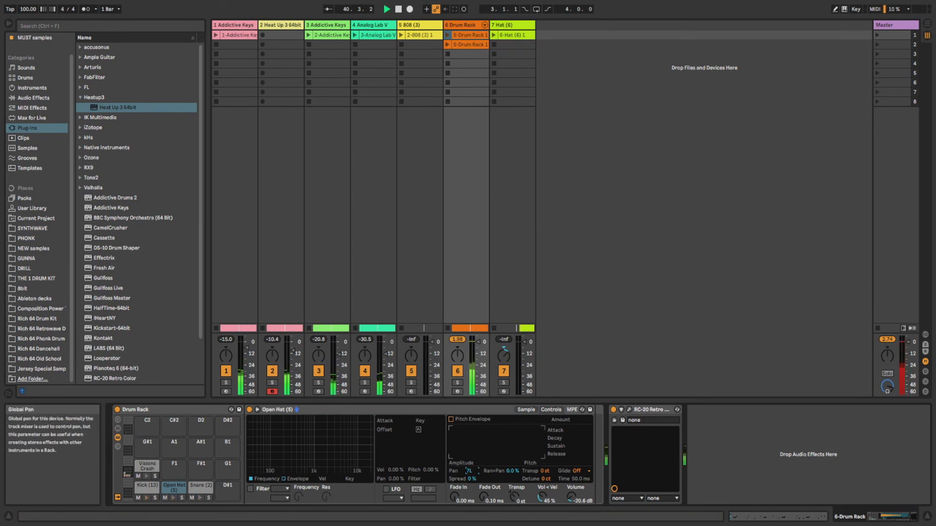
pyautogui.moveTo(574, 499); pyautogui.dragTo(574, 504)
pyautogui.moveTo(469, 471); pyautogui.dragTo(469, 472)
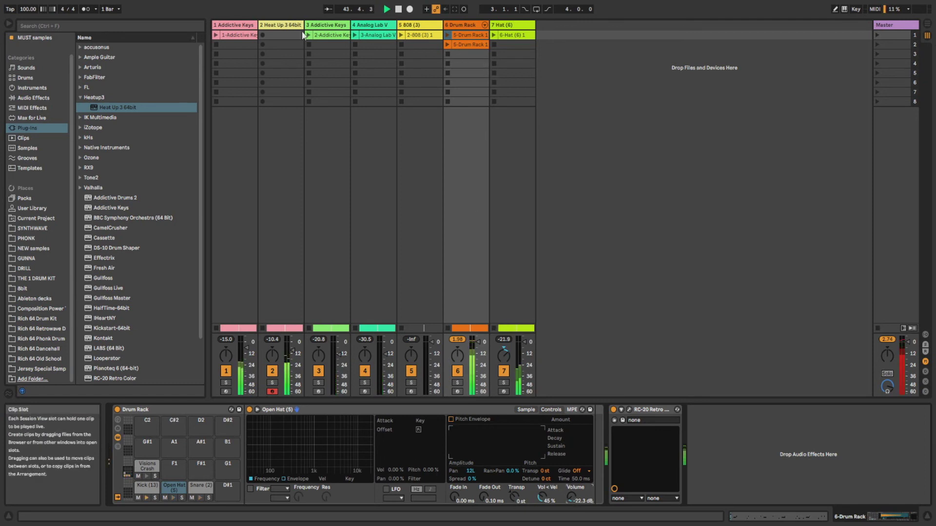
# - Adjust the Heat Up 3 track's volume slightly and set the first Addictive Keys track's volume to -7.0 dB
pyautogui.press('Left')
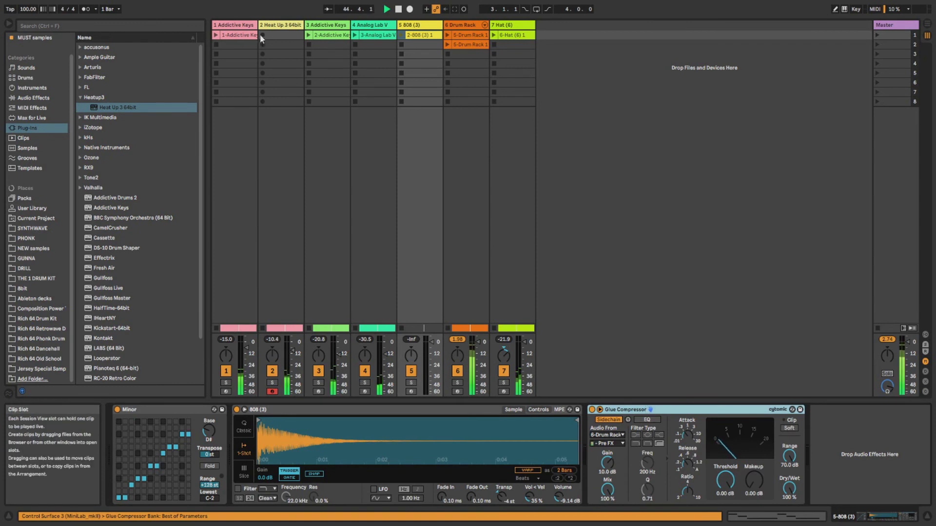
pyautogui.press('Left')
pyautogui.press('Left')
pyautogui.press('Left')
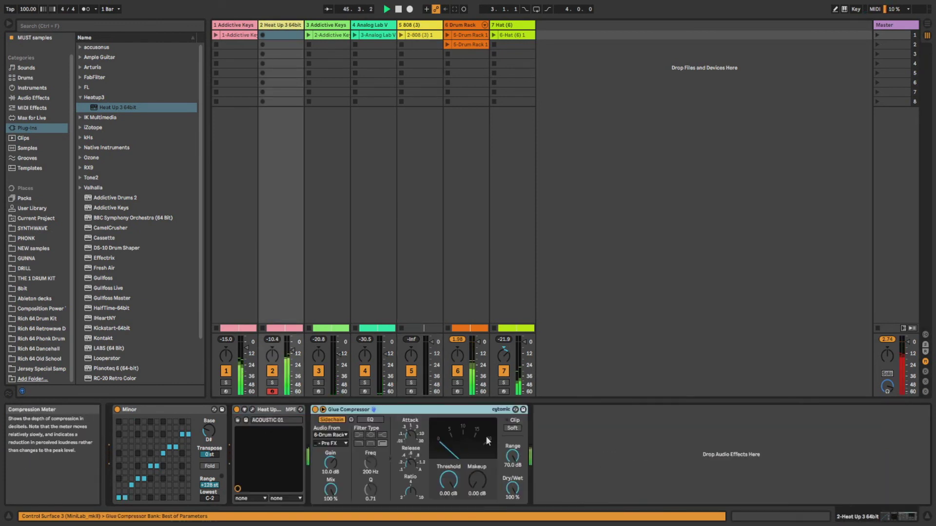
pyautogui.click(927, 25)
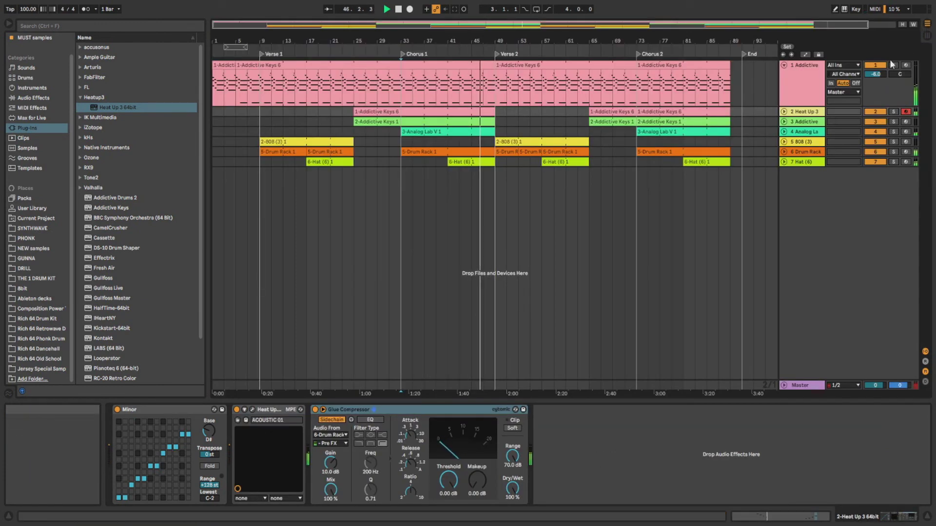
pyautogui.press('Tab')
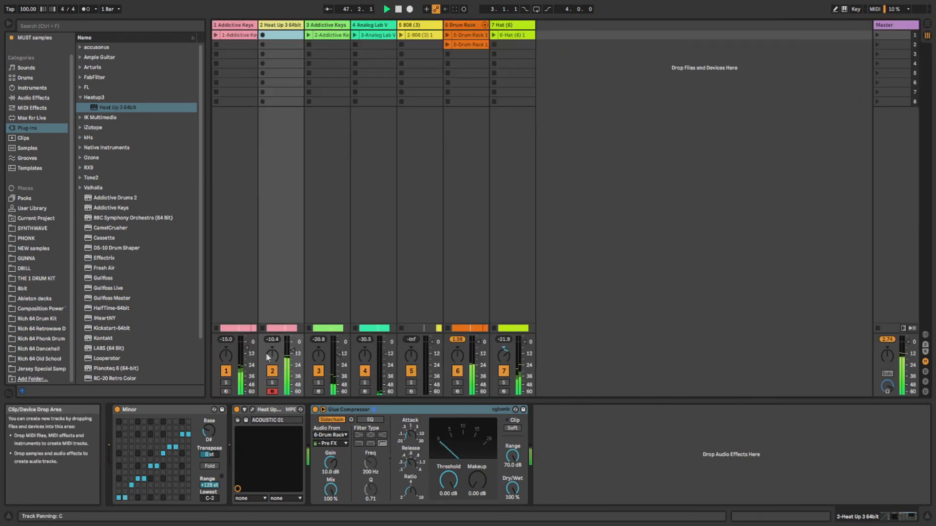
pyautogui.moveTo(287, 354); pyautogui.dragTo(287, 350)
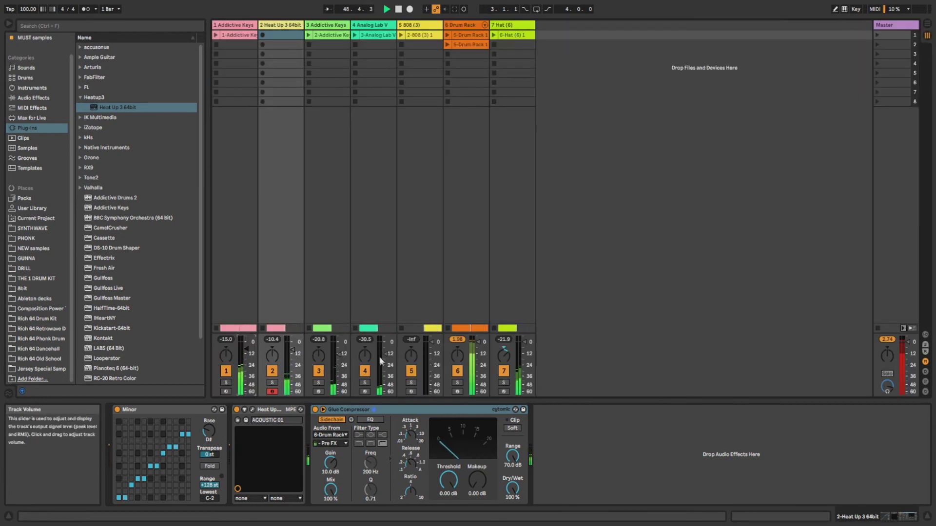
# - Solo the second Addictive Keys track during Chorus 1, set its volume to -18.0 dB, and turn the solo off
pyautogui.click(318, 392)
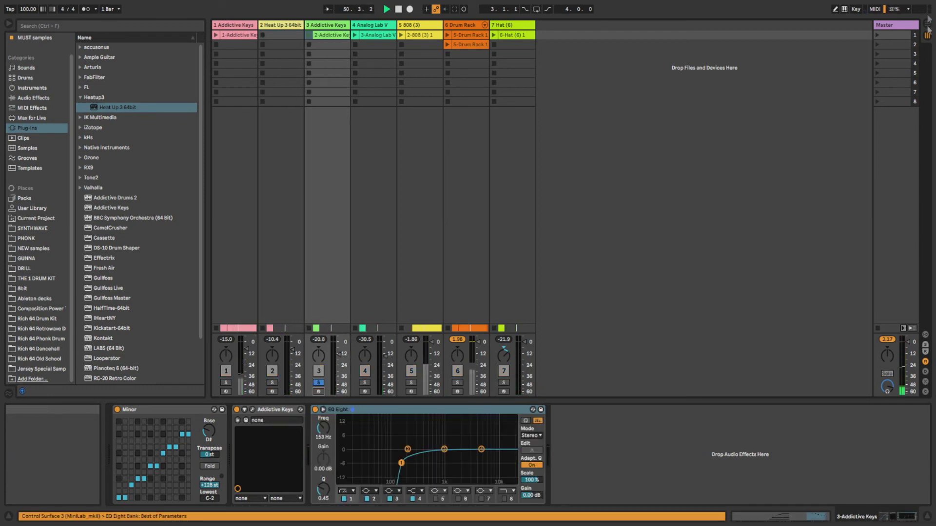
pyautogui.press('Tab')
pyautogui.click(425, 141)
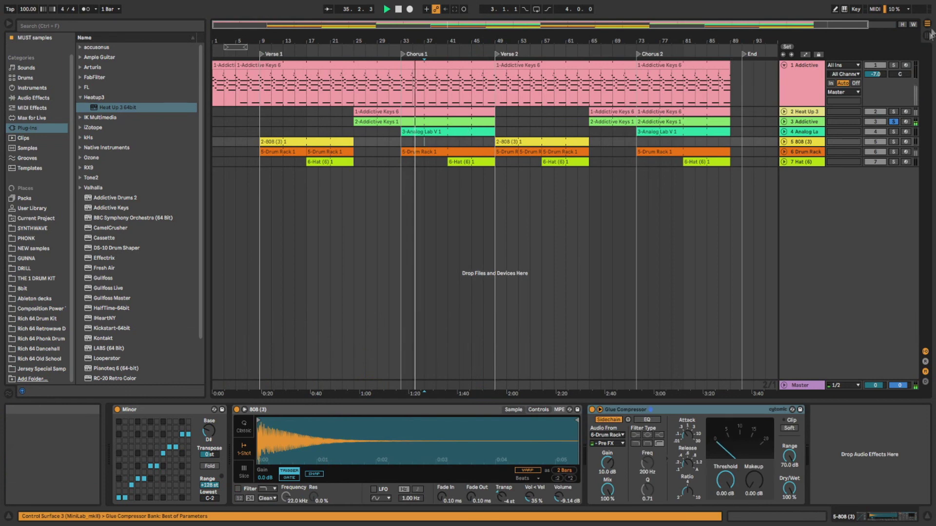
pyautogui.press('Tab')
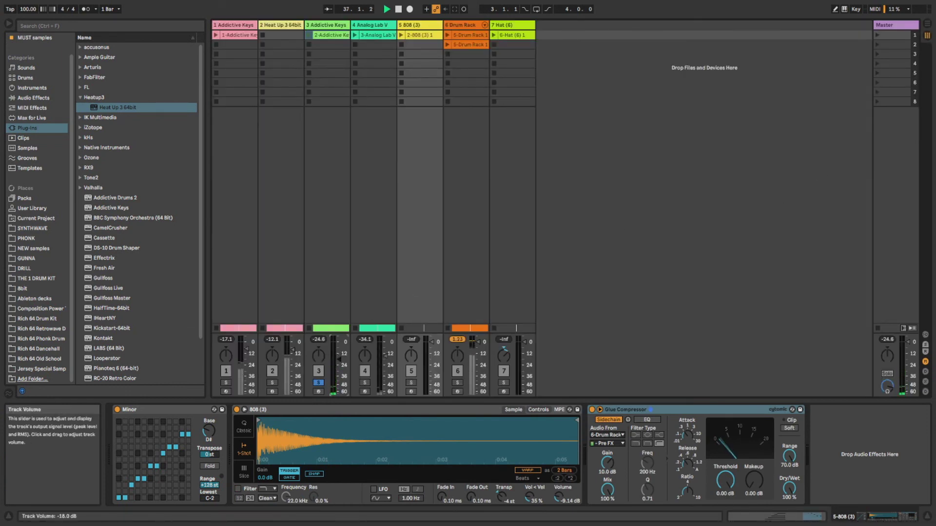
pyautogui.click(322, 382)
# - Add a Glue Compressor to the Master track with Soft clipping enabled
pyautogui.click(476, 287)
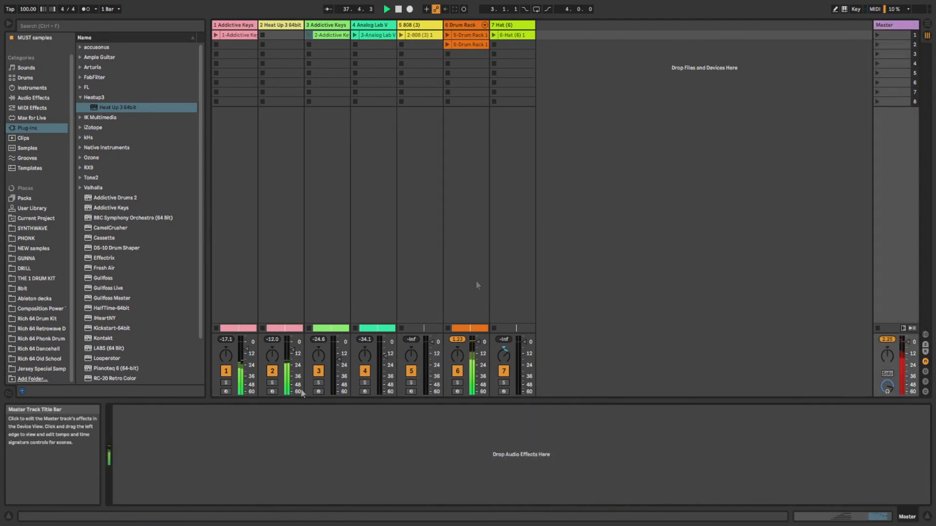
pyautogui.click(39, 98)
pyautogui.doubleClick(103, 98)
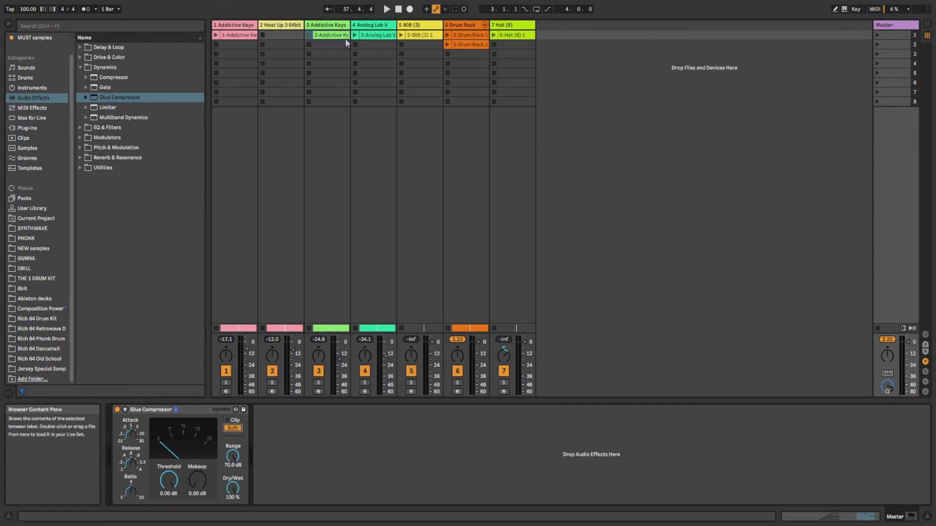
# - Check the device chains of the melodic tracks and add an EQ Eight after RC-20 on the Analog Lab V track
pyautogui.click(230, 27)
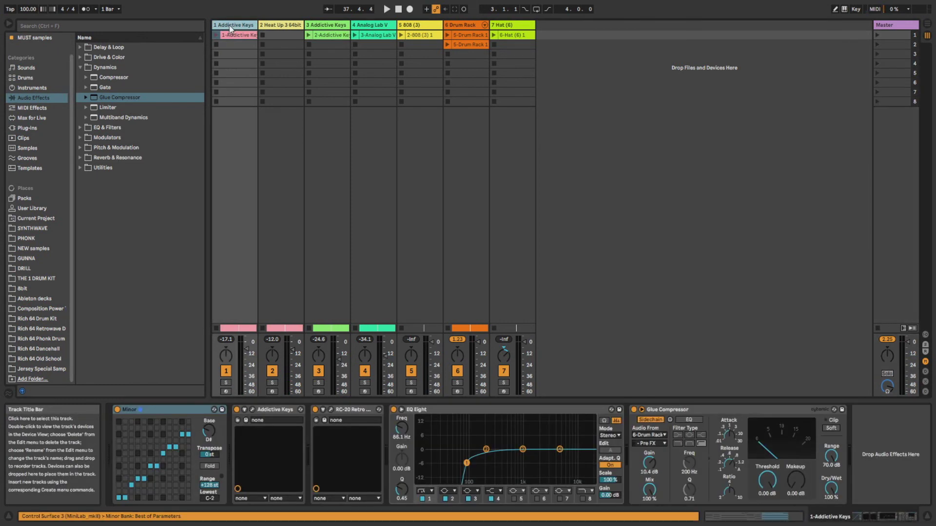
pyautogui.press('Right')
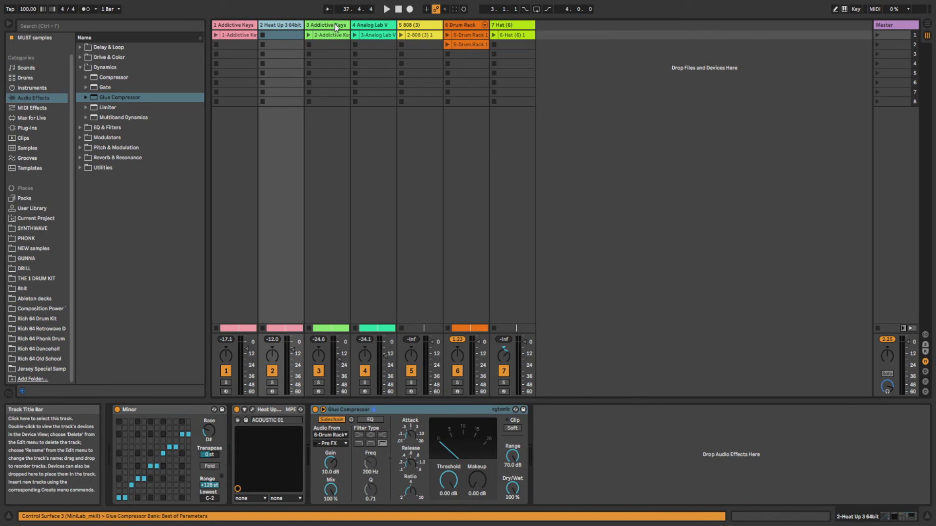
pyautogui.click(336, 26)
pyautogui.click(373, 34)
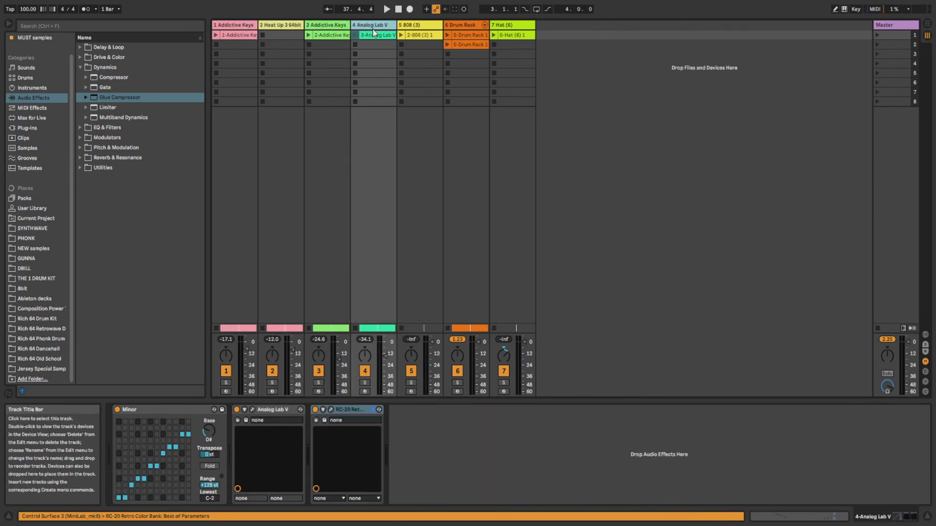
pyautogui.click(80, 67)
pyautogui.click(80, 77)
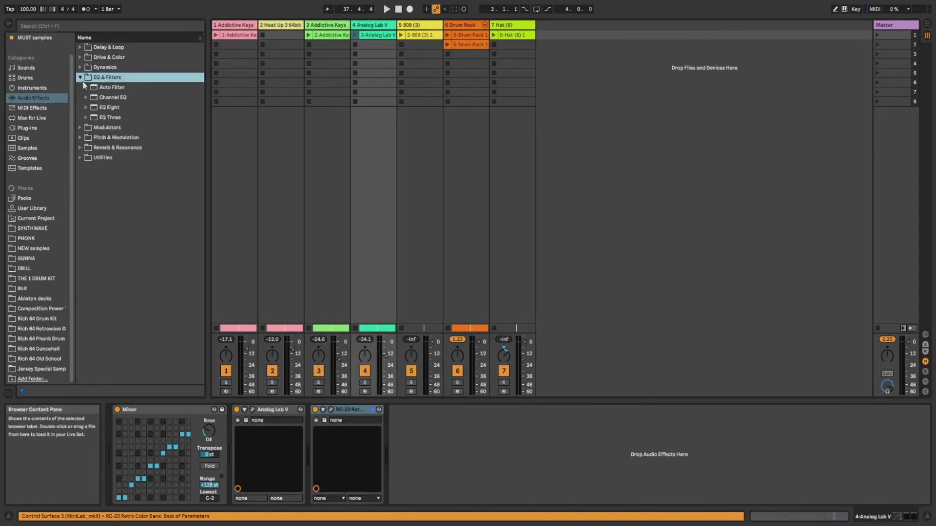
pyautogui.click(111, 108)
pyautogui.doubleClick(111, 109)
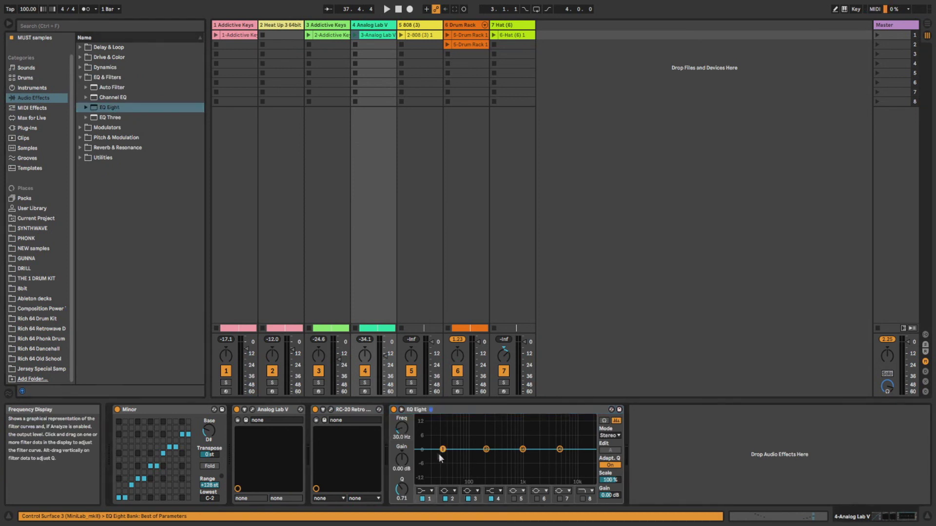
# - Solo the Analog Lab V track during playback and set EQ Eight's first band to a low cut at 843 Hz with Q 0.58
pyautogui.press('space')
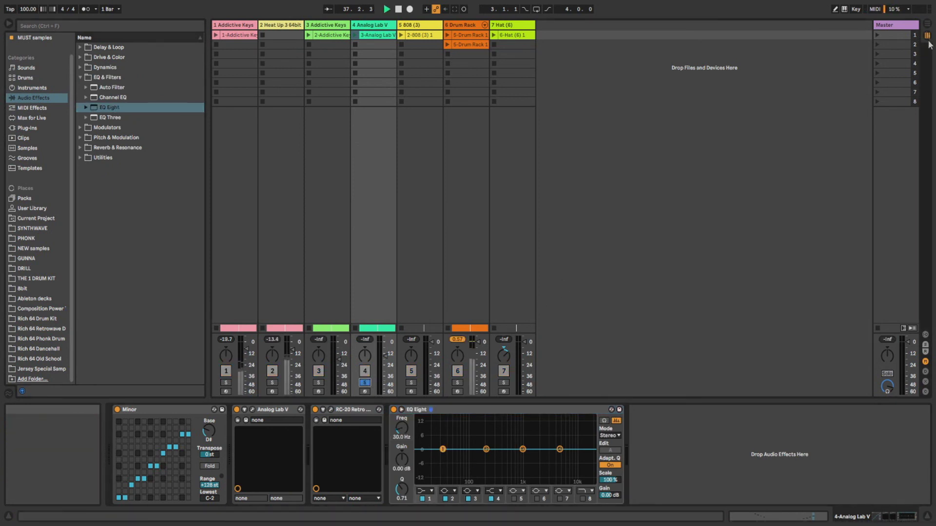
pyautogui.press('Tab')
pyautogui.click(927, 35)
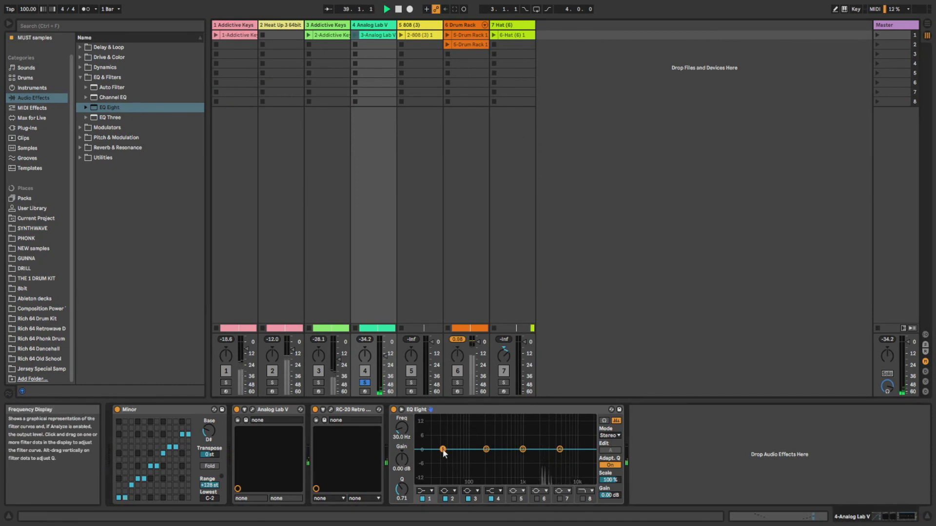
pyautogui.click(425, 490)
pyautogui.click(432, 441)
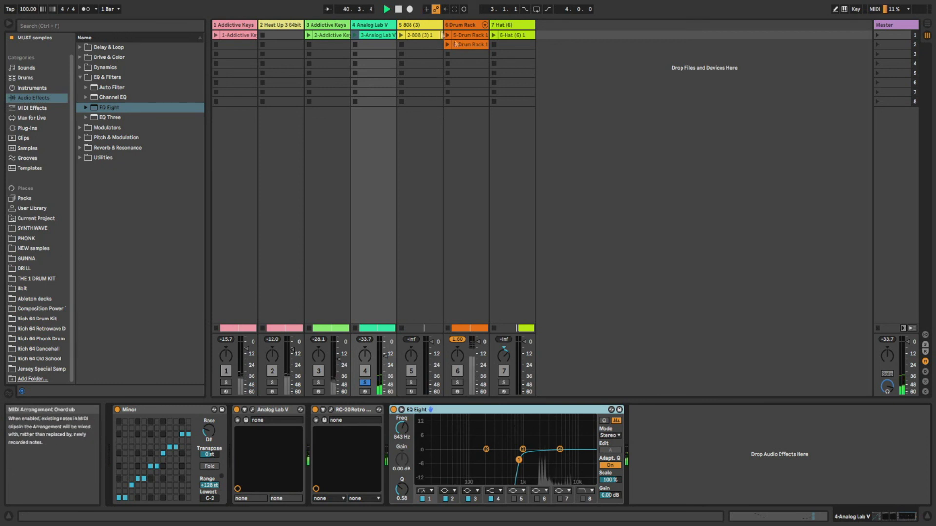
# - Solo the Drum Rack track and paste the 843 Hz low-cut EQ Eight after the sampler on the Open Hat (5) pad
pyautogui.click(461, 27)
pyautogui.click(458, 383)
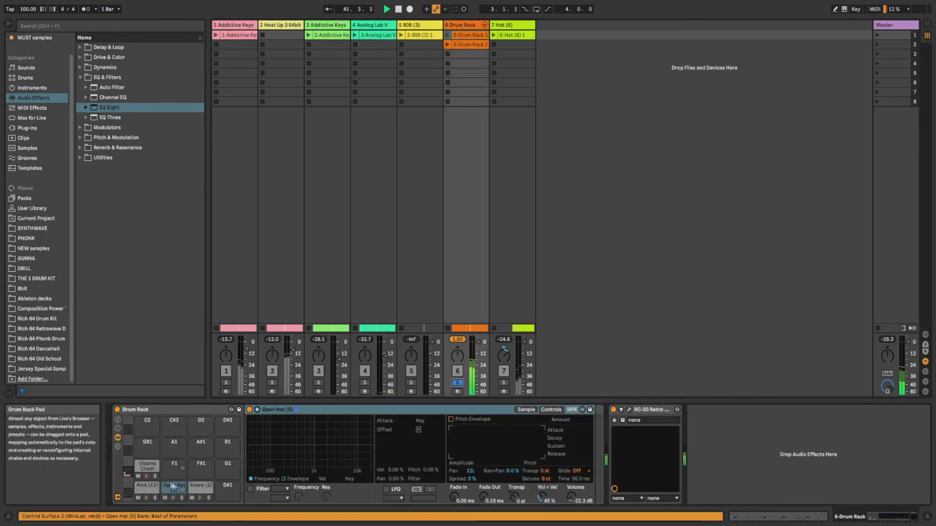
pyautogui.click(175, 490)
pyautogui.click(598, 440)
pyautogui.hotkey('ctrl', 'v')
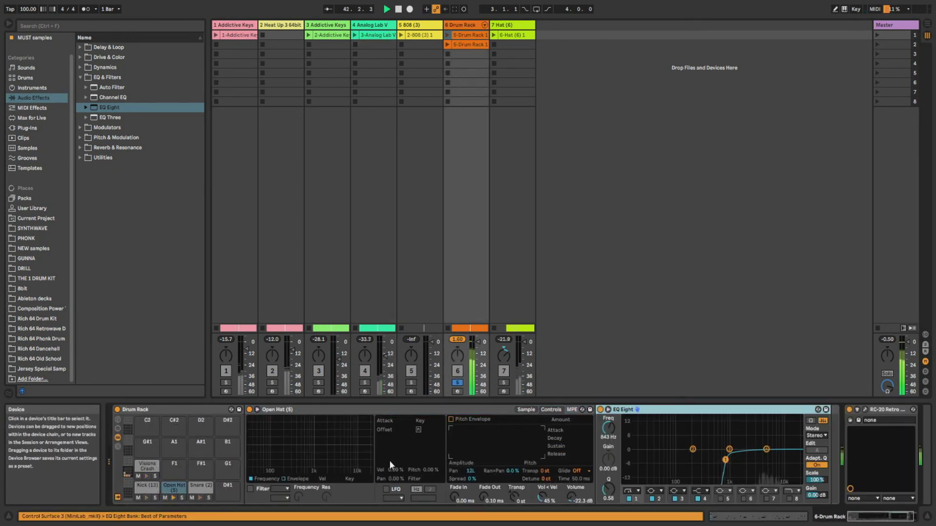
# - Paste the low-cut EQ Eight after the sampler on the Snare (2) pad and lower its cutoff frequency
pyautogui.click(201, 486)
pyautogui.click(614, 445)
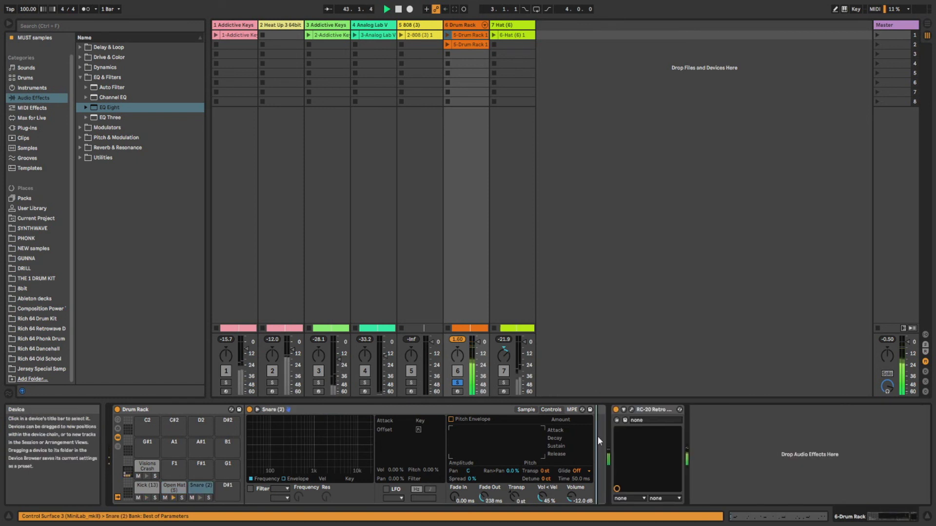
pyautogui.hotkey('ctrl', 'v')
pyautogui.moveTo(725, 459); pyautogui.dragTo(686, 460)
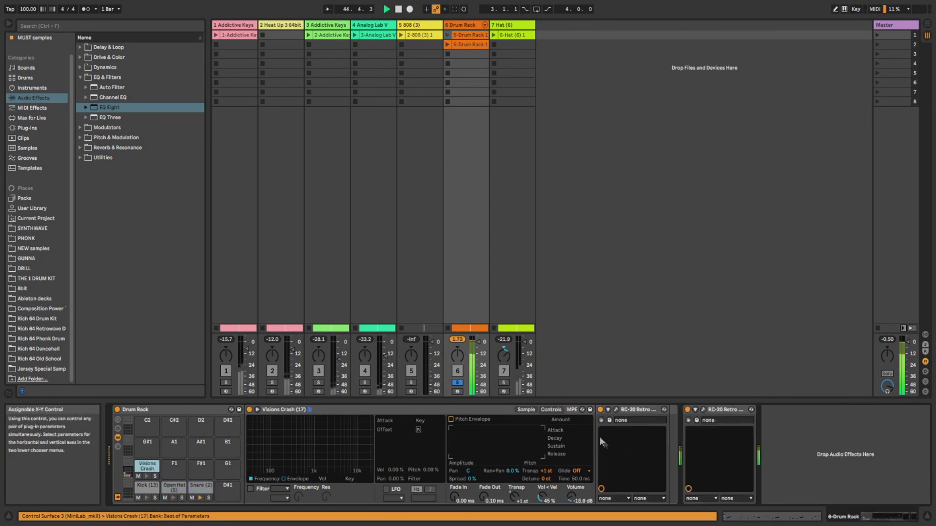
# - Paste the low-cut EQ Eight after RC-20 on the Visions Crash (17) pad and lower its cutoff to 474 Hz
pyautogui.click(670, 447)
pyautogui.hotkey('ctrl', 'v')
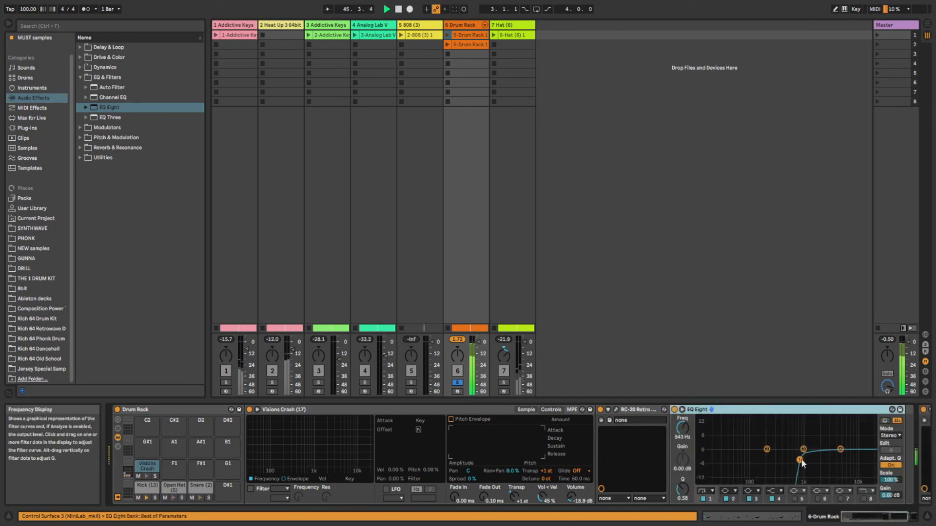
pyautogui.moveTo(801, 460); pyautogui.dragTo(788, 459)
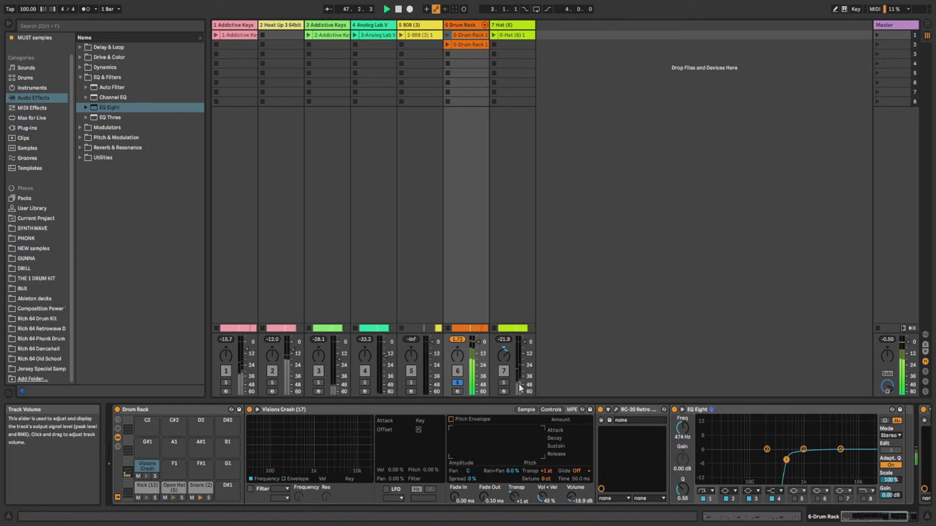
# - Switch off the filter and LFO in the Hat (6) sampler and audition the soloed track from bar 41
pyautogui.click(511, 326)
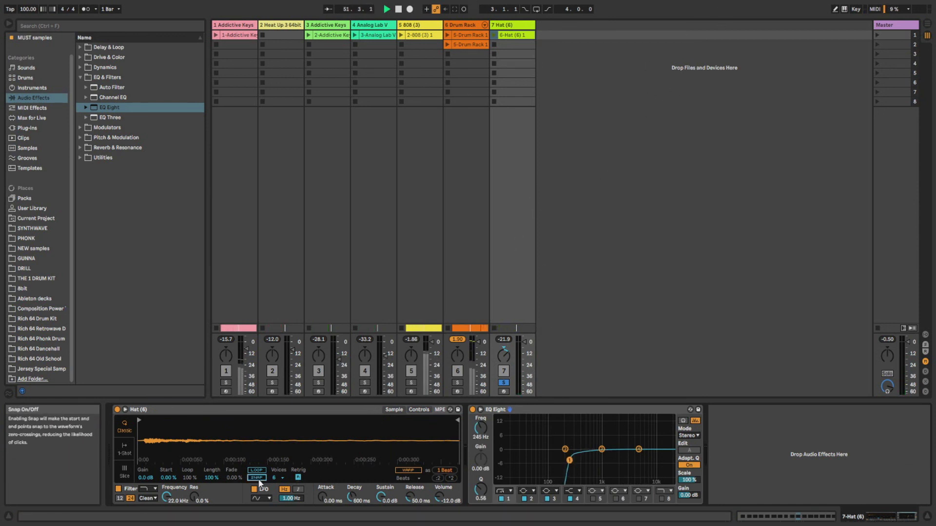
pyautogui.click(393, 411)
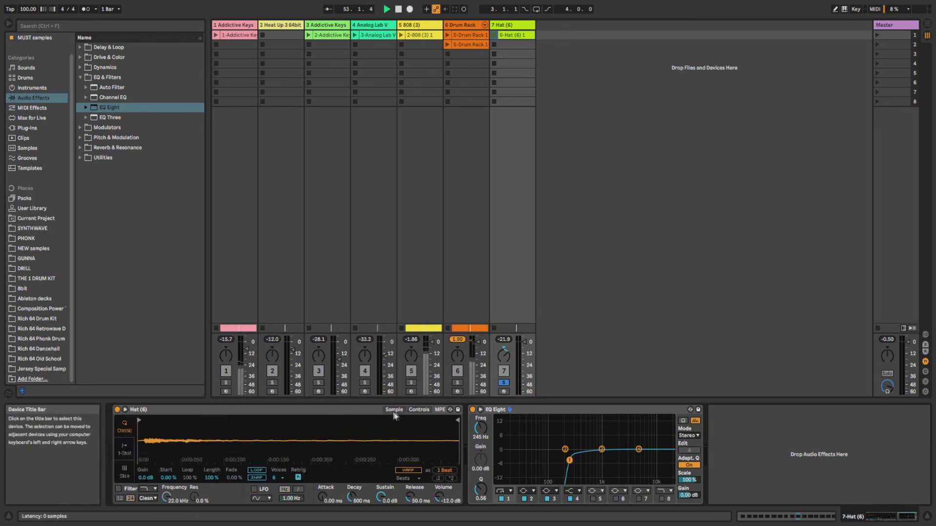
pyautogui.press('Tab')
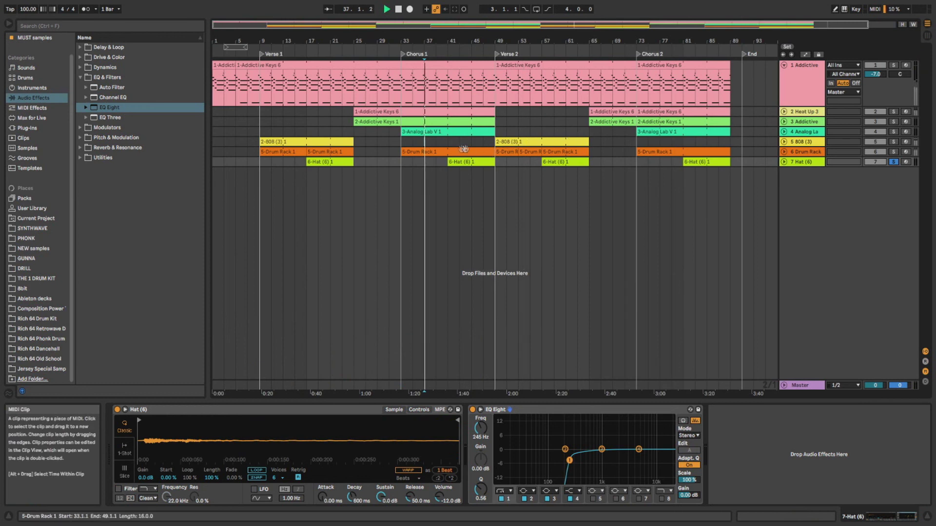
pyautogui.click(446, 142)
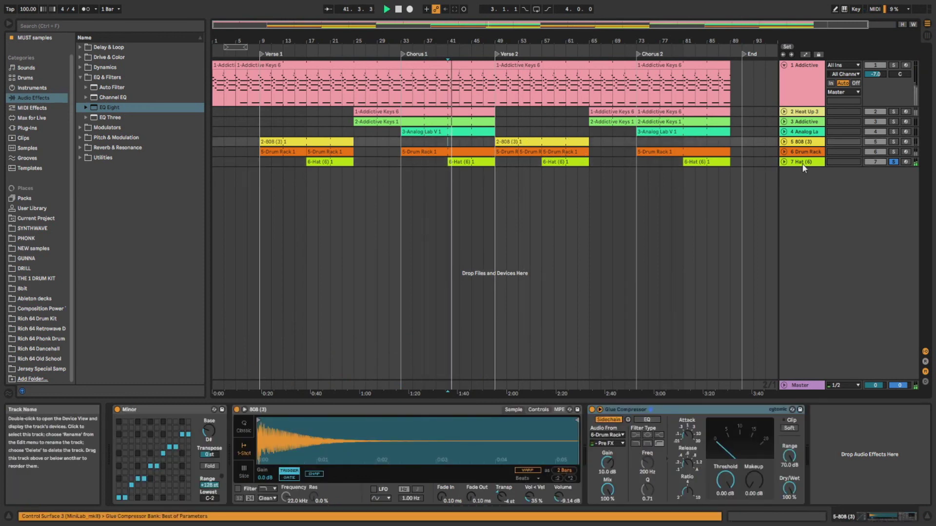
# - Add an EQ Eight before the Master's Glue Compressor with a low cut on band 1 and a 20.6 kHz high cut on band 4
pyautogui.click(800, 386)
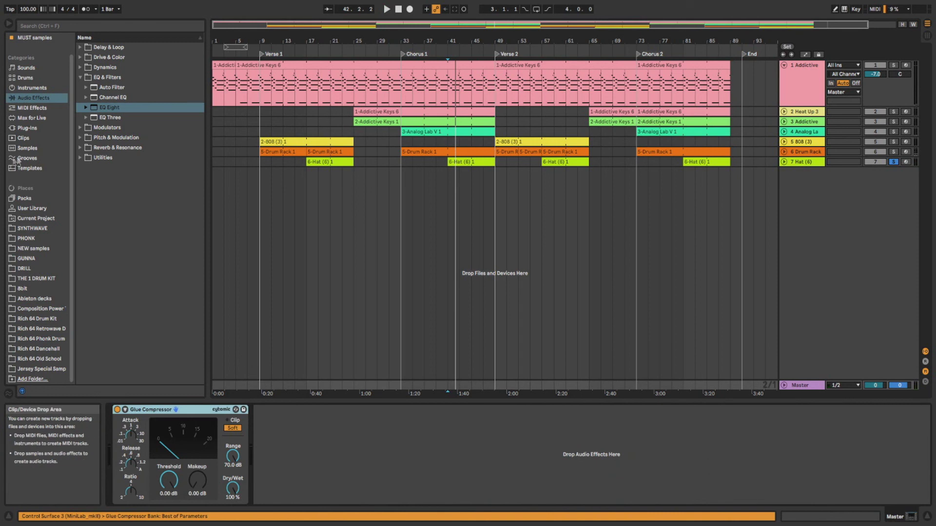
pyautogui.moveTo(109, 107); pyautogui.dragTo(169, 457)
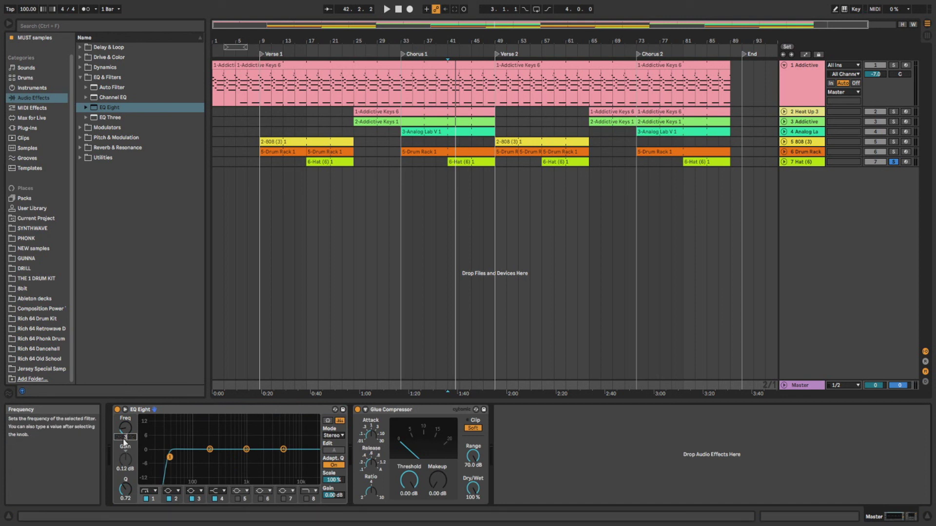
pyautogui.click(214, 491)
pyautogui.click(224, 491)
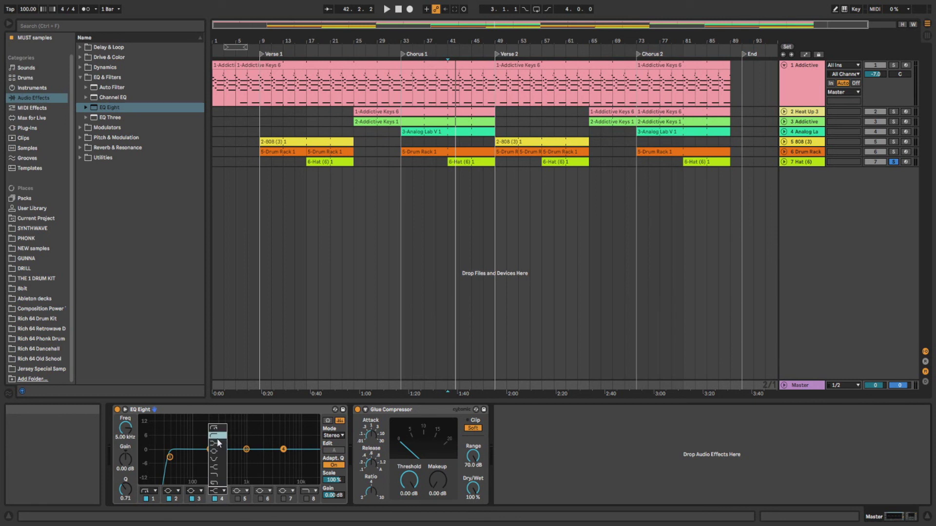
pyautogui.click(225, 476)
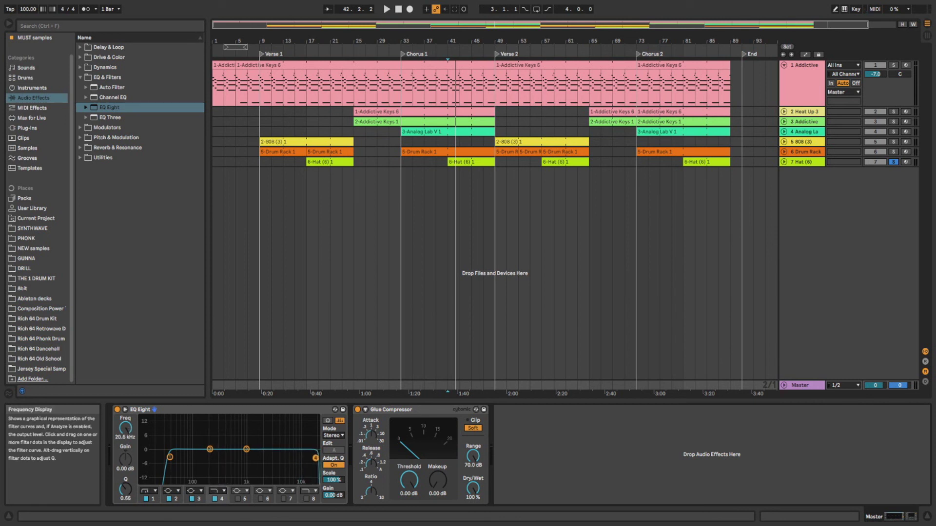
# - Unsolo the Hat (6) track and audition the full mix from Chorus 1 and from bar 41
pyautogui.click(402, 142)
pyautogui.press('space')
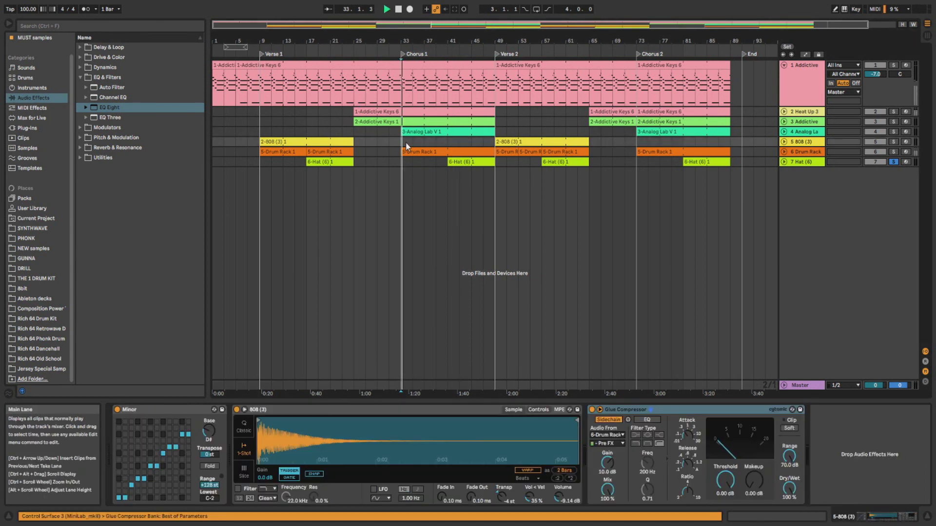
pyautogui.click(894, 161)
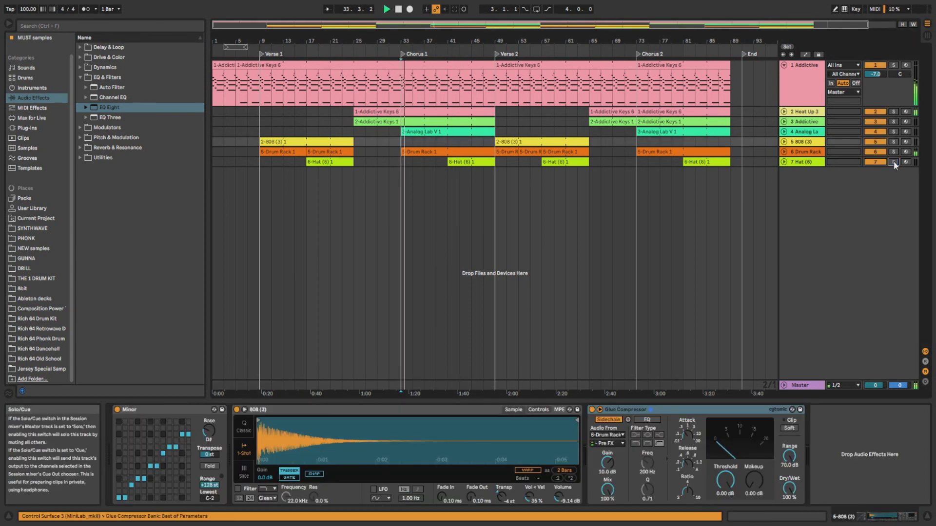
pyautogui.click(448, 142)
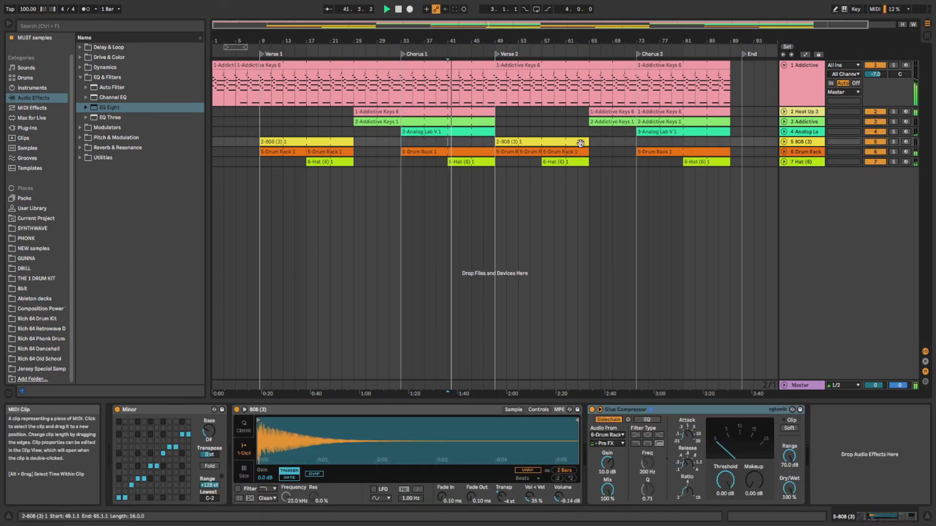
# - Lower the volume of the first Addictive Keys track to -8.0 dB and return to the arrangement
pyautogui.press('Tab')
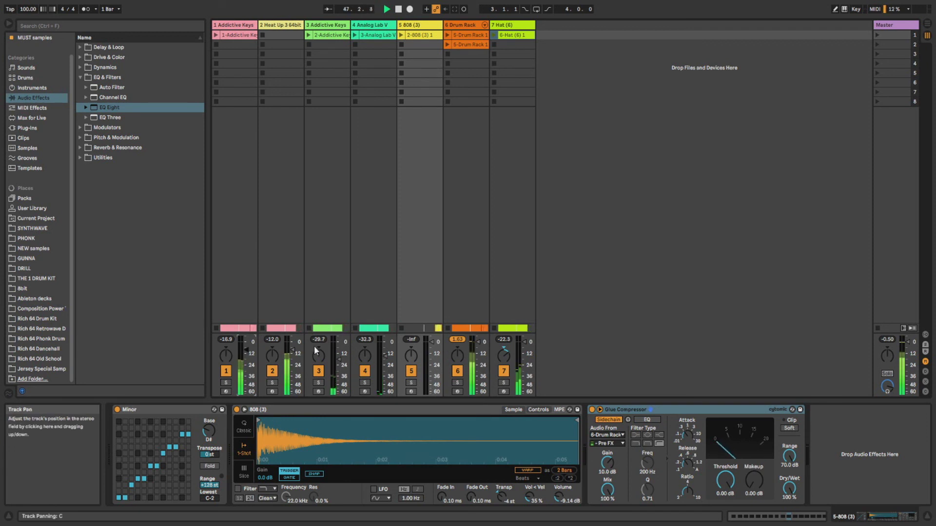
pyautogui.click(927, 23)
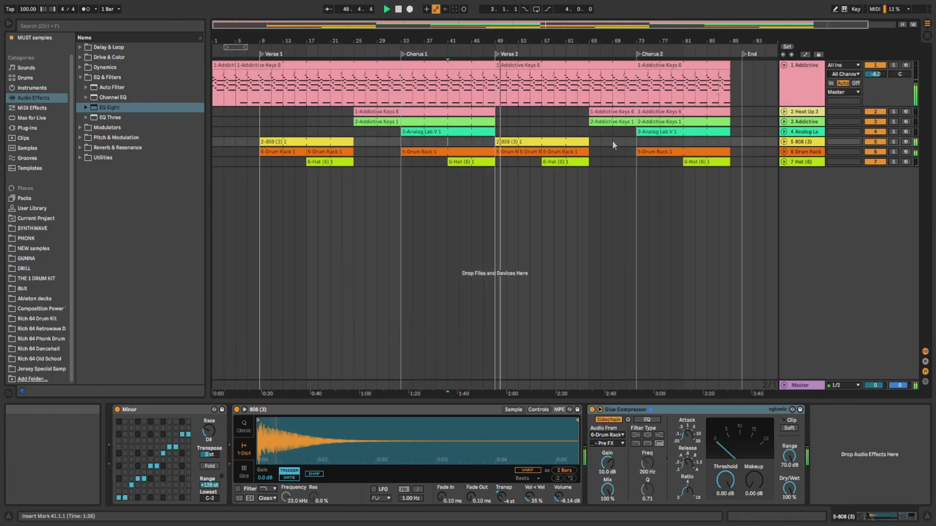
# - Remove the drums from the first two bars of Verse 2 and add a Visions Crash note with velocity 55 at bar 53
pyautogui.click(504, 155)
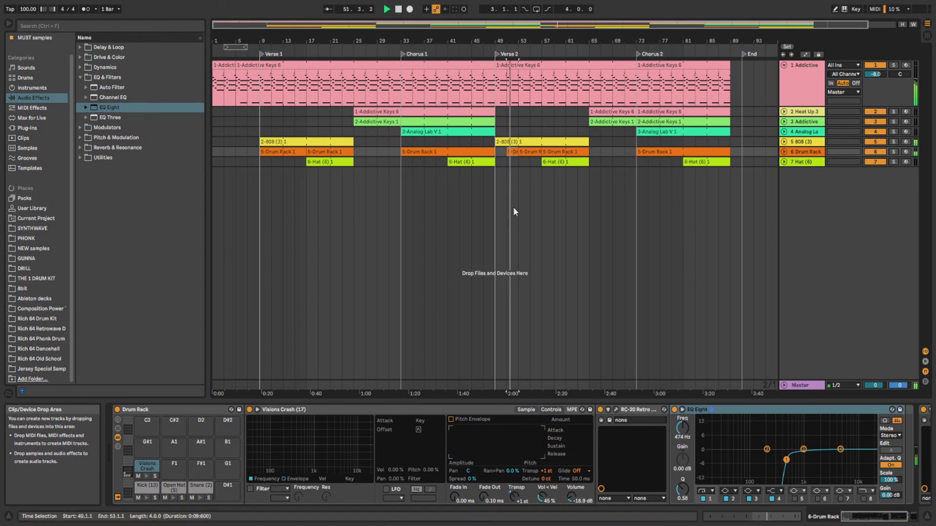
pyautogui.doubleClick(525, 152)
pyautogui.click(345, 367)
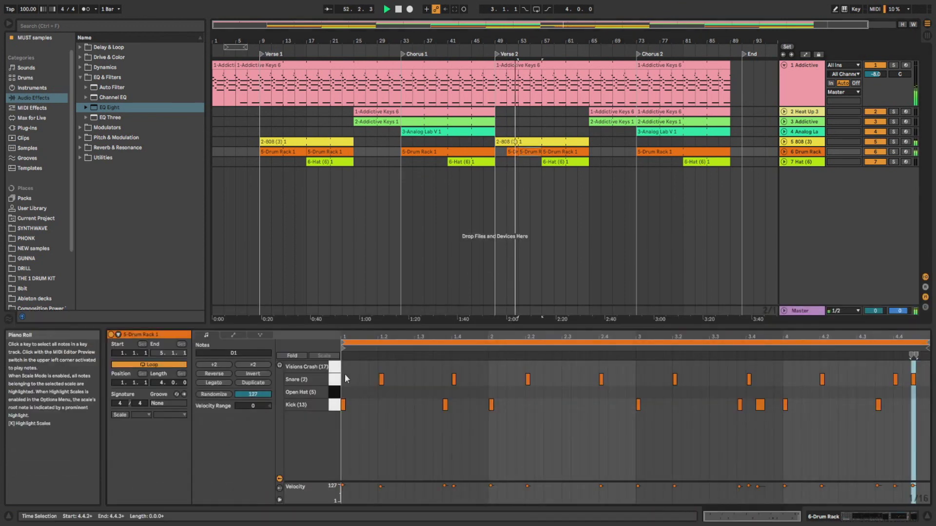
pyautogui.moveTo(342, 488); pyautogui.dragTo(342, 494)
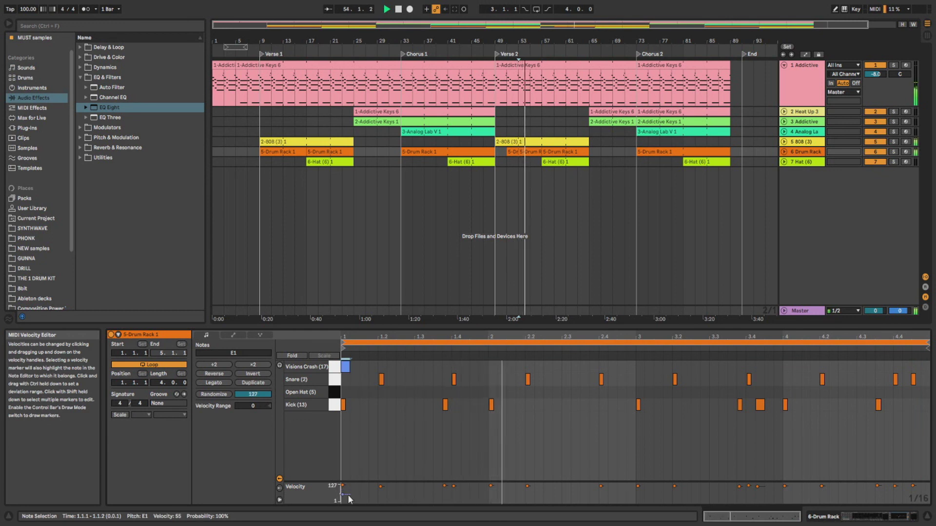
# - Stop playback and lower the Visions Crash (17) sampler's volume to -22.3 dB in the Drum Rack
pyautogui.doubleClick(803, 152)
pyautogui.press('space')
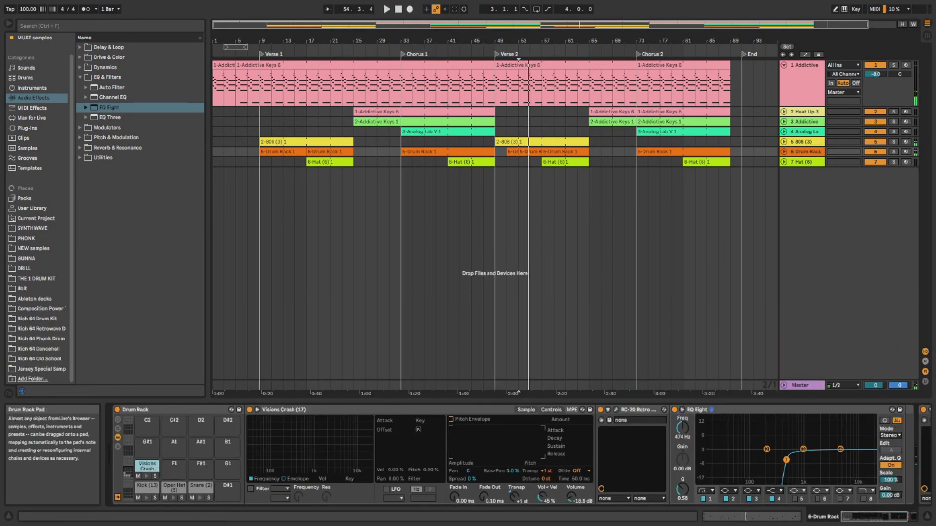
pyautogui.moveTo(571, 496); pyautogui.dragTo(571, 502)
pyautogui.click(927, 35)
pyautogui.click(927, 24)
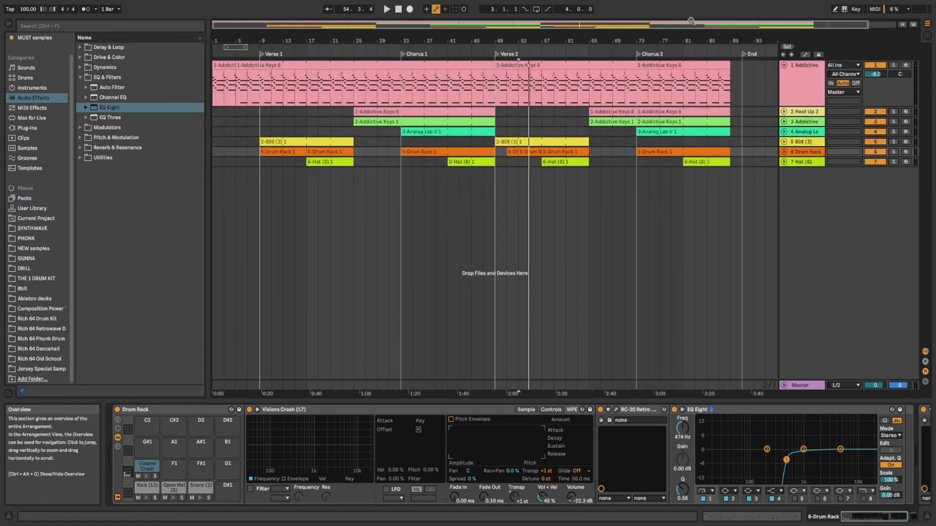
# - Review the audio export settings for the Master track and close them without exporting
pyautogui.moveTo(691, 21); pyautogui.dragTo(709, 14)
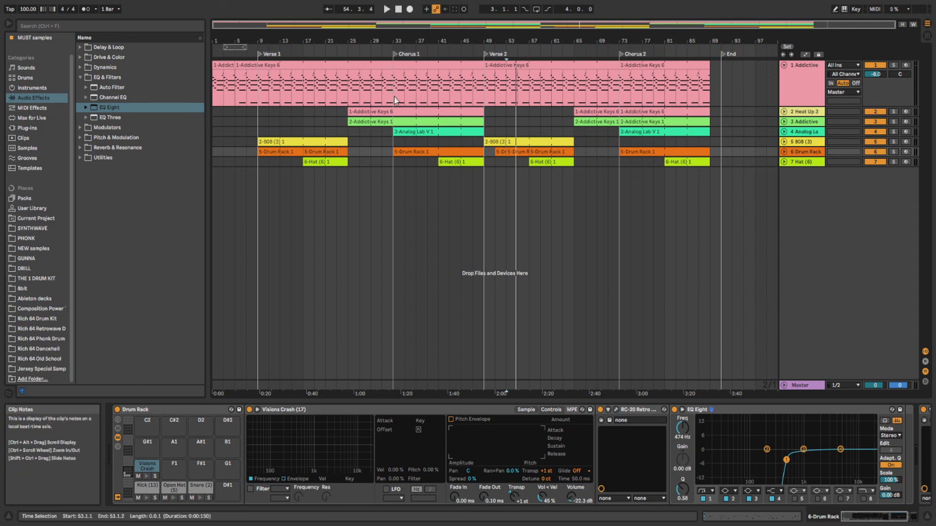
pyautogui.click(8, 1)
pyautogui.click(37, 163)
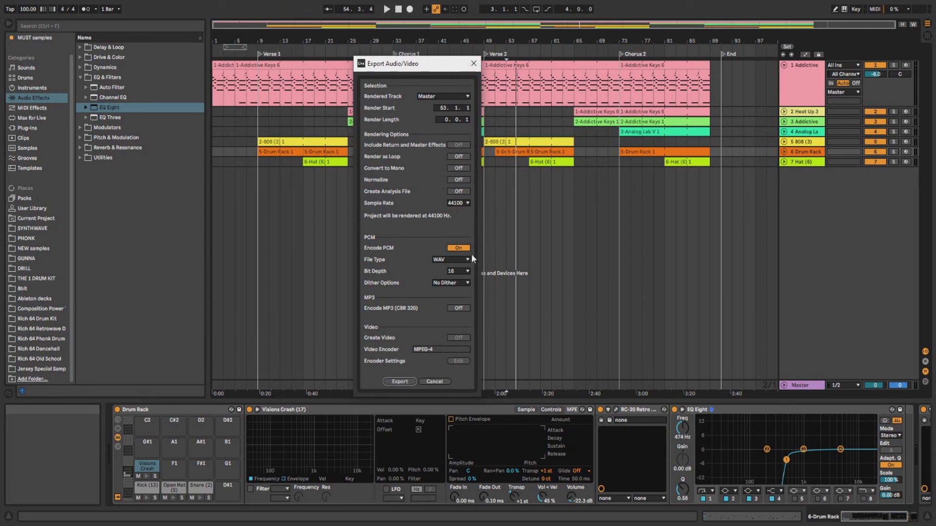
pyautogui.click(473, 63)
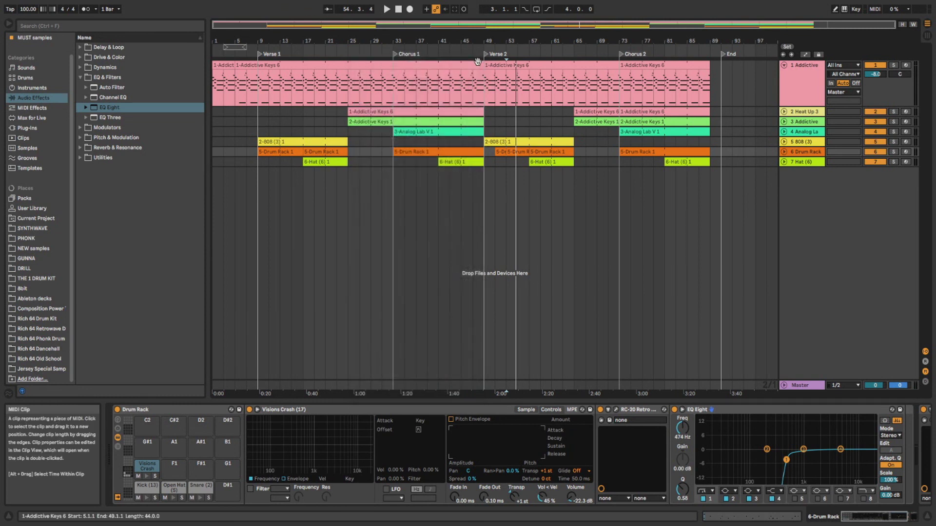